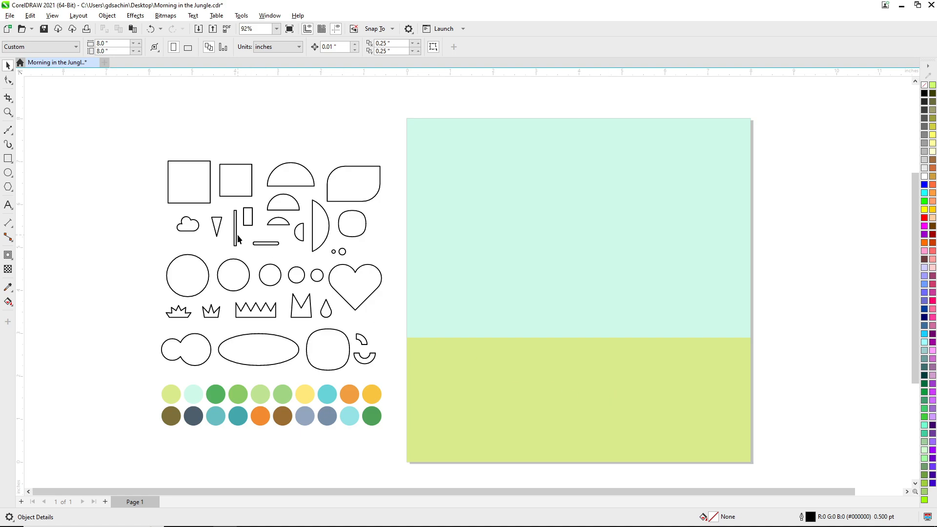
Place a copy of the thin vertical bar on the page and align its top edge with the ground's upper edge.
{"action": "left_click_drag", "start_coordinate": [237, 234], "coordinate": [458, 302]}
{"action": "right_click", "coordinate": [458, 302]}
{"action": "left_click", "coordinate": [477, 352], "text": "shift"}
{"action": "key", "text": "Escape"}
{"action": "left_click", "coordinate": [457, 294]}
{"action": "left_click", "coordinate": [489, 357], "text": "shift"}
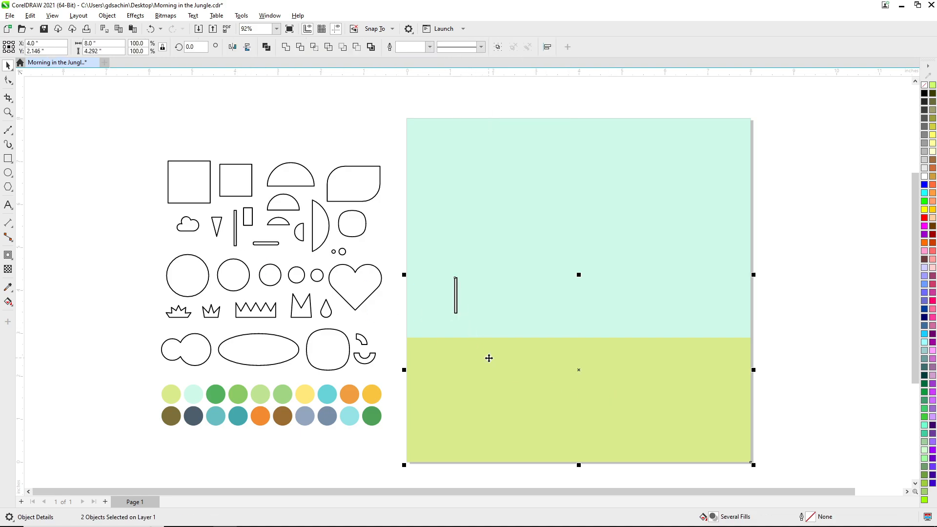
{"action": "key", "text": "t"}
{"action": "key", "text": "Escape"}
Mirror the bar upward onto the ground line and make it a tall tree trunk filled with the palette's brown, without outline.
{"action": "left_click", "coordinate": [457, 352]}
{"action": "left_click_drag", "start_coordinate": [457, 374], "coordinate": [449, 325]}
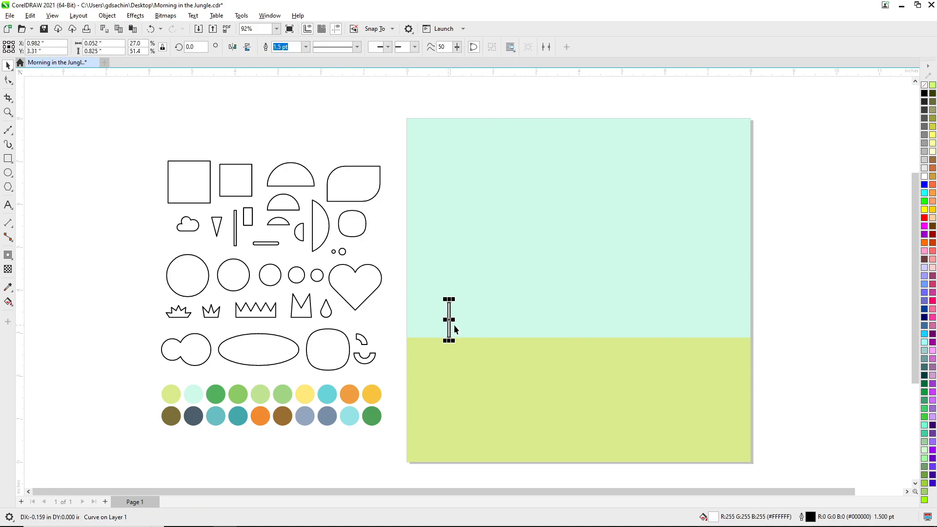
{"action": "left_click_drag", "start_coordinate": [288, 418], "coordinate": [450, 173]}
{"action": "left_click", "coordinate": [472, 356]}
Weld two copies of the thin bar at right angles into a V-shaped branch rotated 45 degrees with the trunk's brown fill.
{"action": "right_click", "coordinate": [550, 223]}
{"action": "left_click_drag", "start_coordinate": [237, 224], "coordinate": [558, 226]}
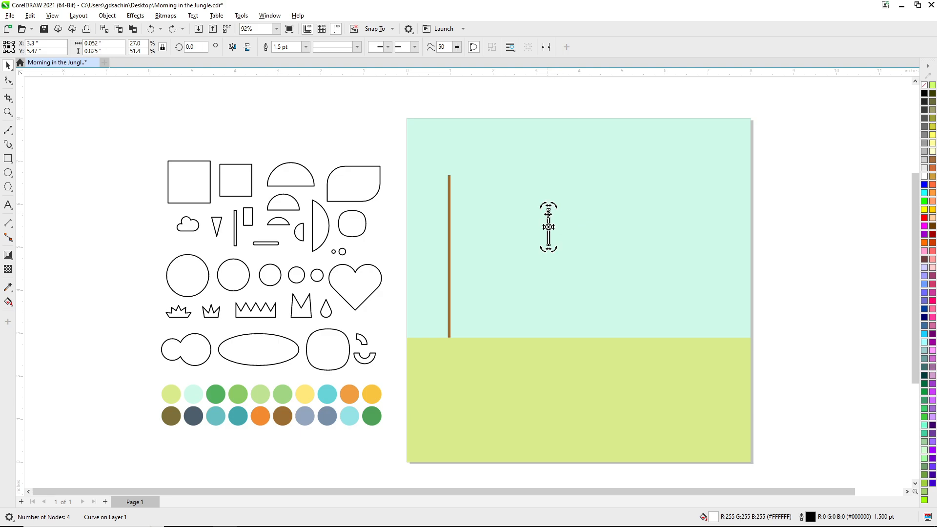
{"action": "left_click", "coordinate": [549, 216], "text": "shift"}
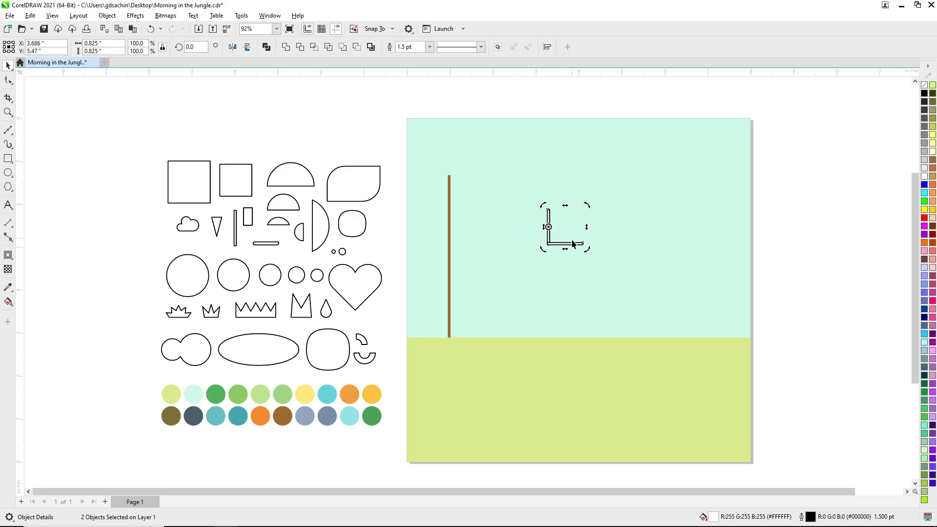
{"action": "left_click", "coordinate": [286, 47]}
{"action": "left_click_drag", "start_coordinate": [449, 196], "coordinate": [528, 229]}
{"action": "left_click", "coordinate": [581, 289]}
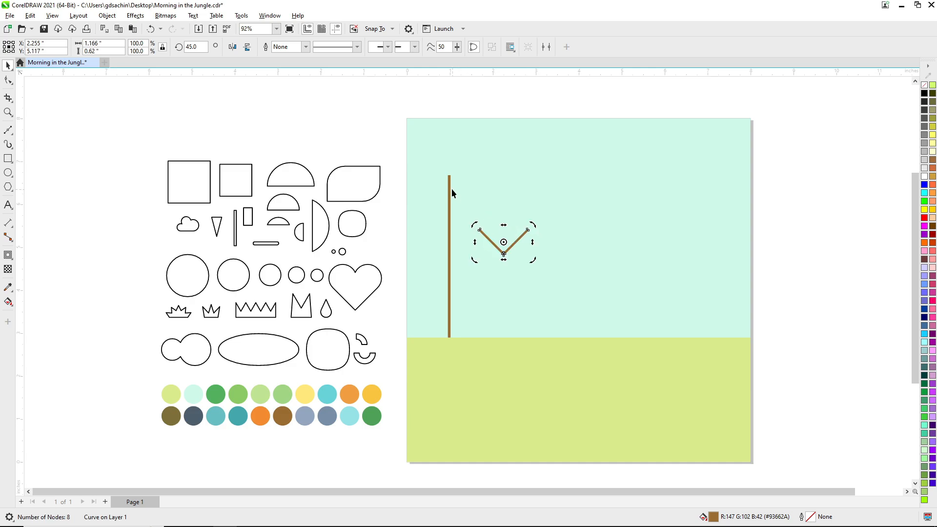
Centre the V-shaped branch on the trunk and add a copy of it, making an upper and a lower branch.
{"action": "left_click", "coordinate": [450, 188], "text": "shift"}
{"action": "key", "text": "e"}
{"action": "key", "text": "c"}
{"action": "key", "text": "Escape"}
{"action": "left_click", "coordinate": [461, 255]}
{"action": "mouse_move", "coordinate": [461, 255]}
{"action": "left_mouse_down"}
{"action": "mouse_move", "coordinate": [462, 209]}
{"action": "mouse_move", "coordinate": [463, 258]}
{"action": "left_mouse_up"}
{"action": "right_click", "coordinate": [463, 258]}
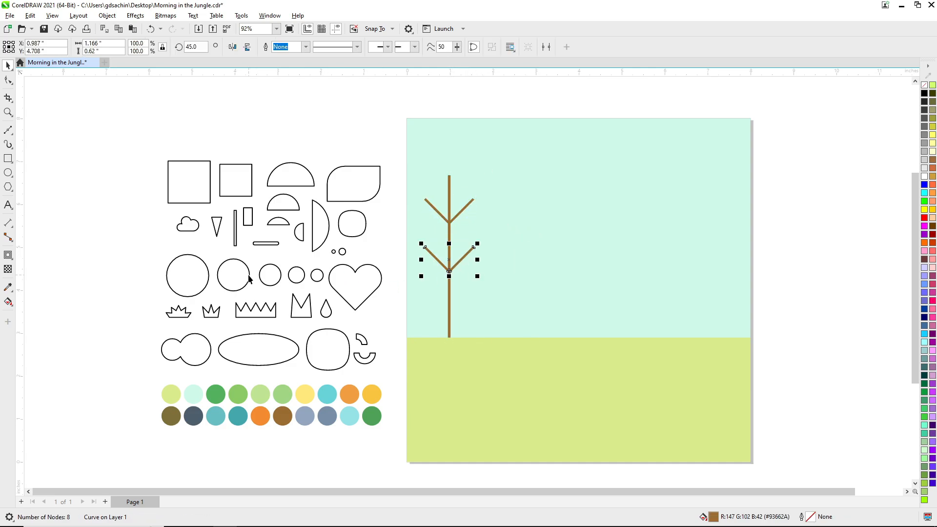
Place copies of the second-largest circle on all four branch tips of the tree.
{"action": "left_click_drag", "start_coordinate": [249, 279], "coordinate": [477, 246]}
{"action": "right_click", "coordinate": [442, 202]}
{"action": "right_click", "coordinate": [488, 204]}
{"action": "left_click", "coordinate": [436, 206], "text": "shift"}
{"action": "right_click", "coordinate": [477, 247]}
Place a copy of the largest circle at the top of the trunk, centred horizontally on it.
{"action": "left_click_drag", "start_coordinate": [193, 272], "coordinate": [476, 146]}
{"action": "right_click", "coordinate": [476, 145]}
{"action": "left_click", "coordinate": [450, 179], "text": "shift"}
{"action": "key", "text": "c"}
{"action": "key", "text": "e"}
{"action": "key", "text": "Escape"}
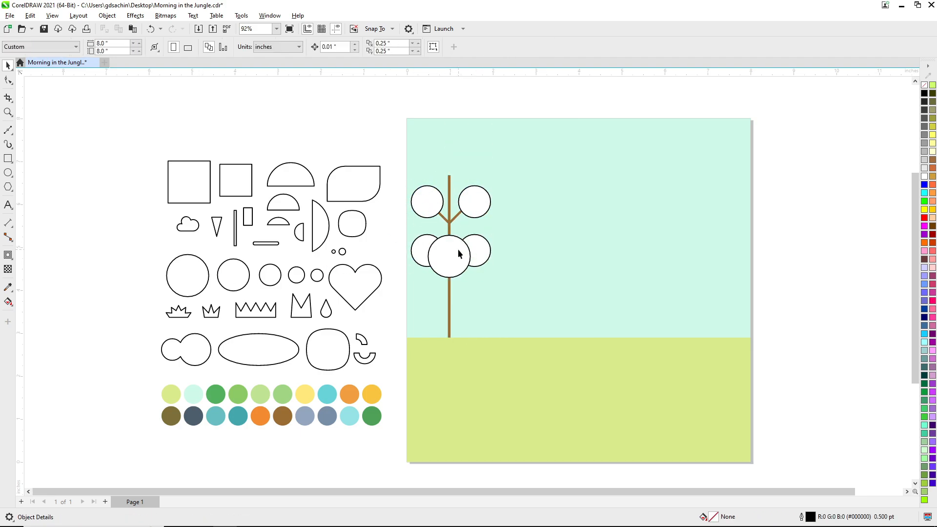
{"action": "left_click_drag", "start_coordinate": [454, 250], "coordinate": [454, 164]}
{"action": "left_click", "coordinate": [449, 198], "text": "shift"}
{"action": "key", "text": "c"}
{"action": "key", "text": "Escape"}
Group the upper pair of foliage circles and centre the group horizontally under the top circle.
{"action": "left_click", "coordinate": [464, 205]}
{"action": "left_click", "coordinate": [436, 207], "text": "shift"}
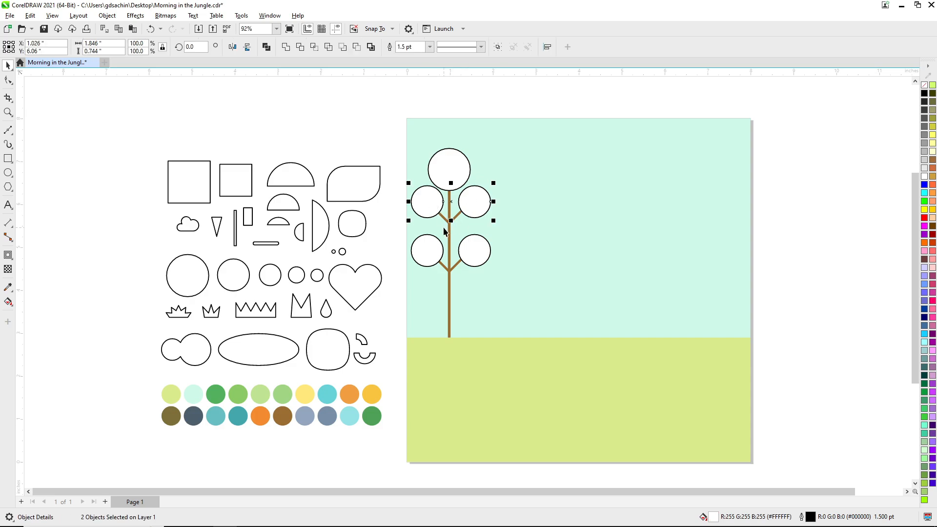
{"action": "key", "text": "Escape"}
{"action": "left_click", "coordinate": [468, 204]}
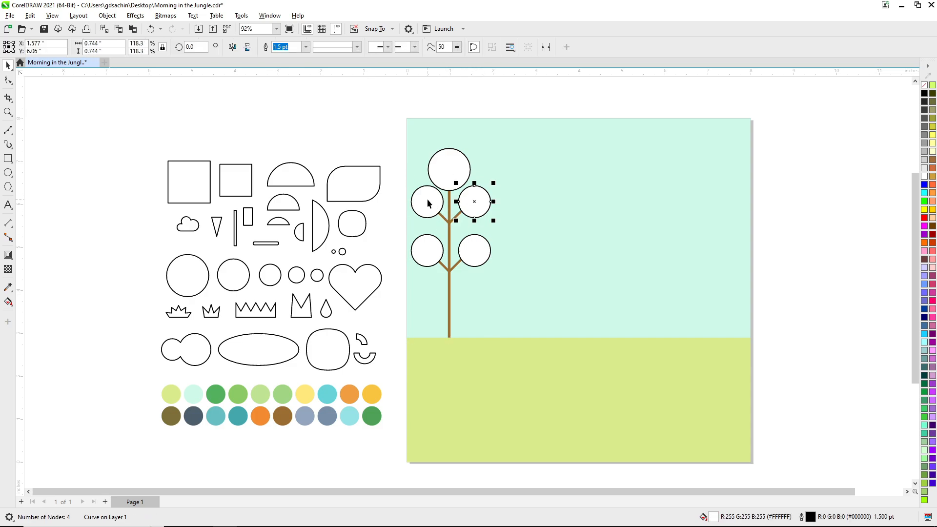
{"action": "left_click", "coordinate": [427, 199], "text": "shift"}
{"action": "key", "text": "ctrl+g"}
{"action": "key", "text": "z"}
{"action": "left_click", "coordinate": [463, 172]}
{"action": "scroll", "coordinate": [427, 242], "scroll_direction": "down", "scroll_amount": 1}
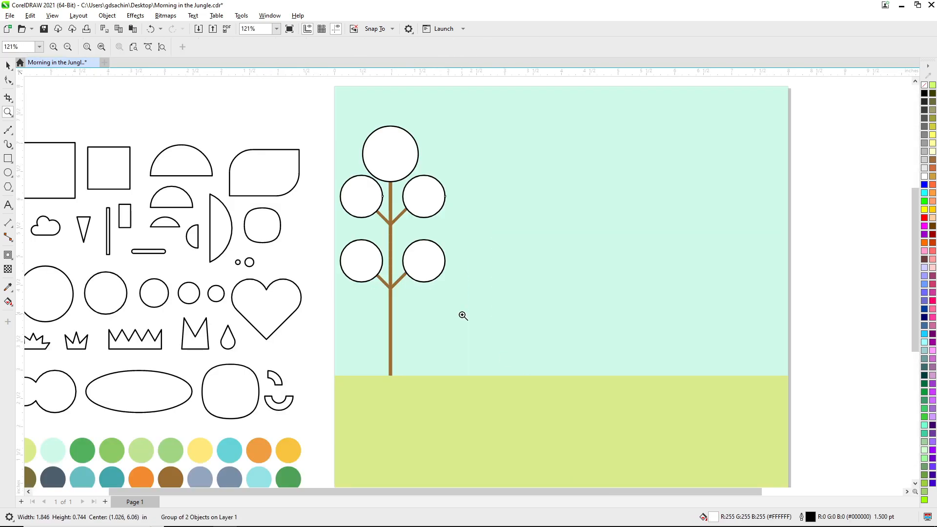
{"action": "key", "text": "space"}
{"action": "left_click", "coordinate": [400, 163], "text": "shift"}
{"action": "key", "text": "c"}
Group the lower pair of foliage circles and centre it horizontally with the upper pair.
{"action": "left_click", "coordinate": [418, 256]}
{"action": "left_click", "coordinate": [370, 264], "text": "shift"}
{"action": "key", "text": "ctrl+g"}
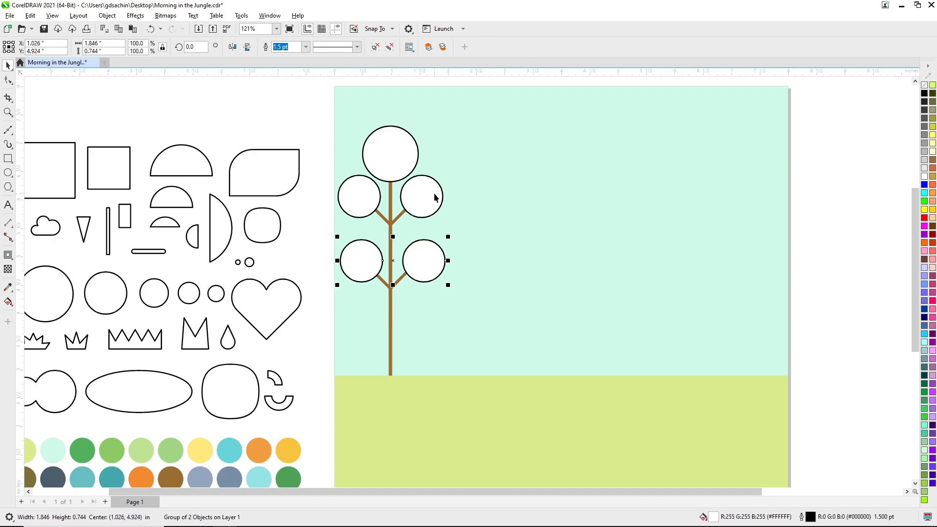
{"action": "left_click", "coordinate": [434, 197], "text": "shift"}
{"action": "key", "text": "c"}
{"action": "key", "text": "Escape"}
Fill the top and lower-right circles dark green (#4AAD56) and the other three lighter green (#85C75E), without outlines.
{"action": "scroll", "coordinate": [450, 239], "scroll_direction": "down", "scroll_amount": 2}
{"action": "key", "text": "F2"}
{"action": "left_click_drag", "start_coordinate": [338, 174], "coordinate": [541, 354]}
{"action": "left_click_drag", "start_coordinate": [280, 346], "coordinate": [447, 186]}
{"action": "left_click", "coordinate": [466, 215]}
{"action": "left_click", "coordinate": [475, 238], "text": "ctrl"}
{"action": "key", "text": "ctrl+r"}
{"action": "left_click_drag", "start_coordinate": [294, 346], "coordinate": [453, 201]}
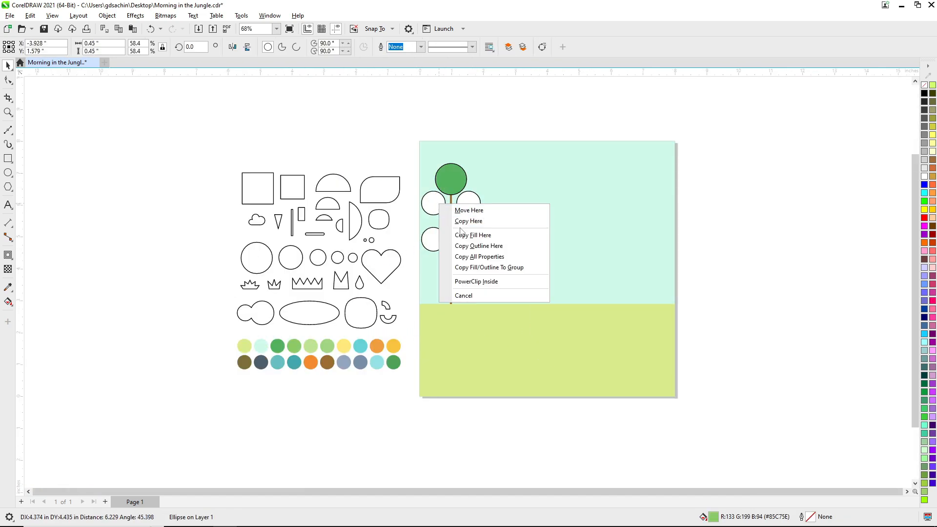
{"action": "left_click", "coordinate": [476, 236]}
{"action": "right_click", "coordinate": [925, 85]}
{"action": "key", "text": "Escape"}
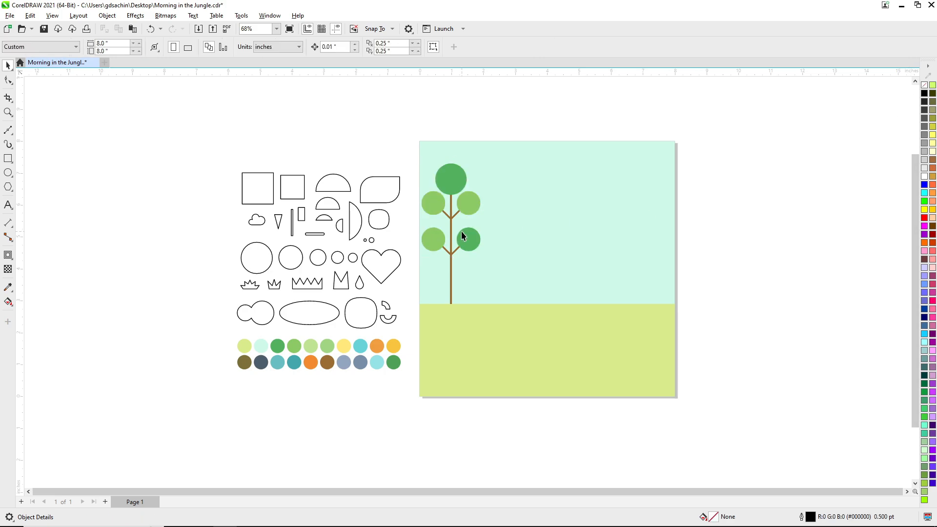
Enlarge both lower foliage circles equally about their own centres.
{"action": "scroll", "coordinate": [452, 212], "scroll_direction": "down", "scroll_amount": 1}
{"action": "key", "text": "F2"}
{"action": "left_click_drag", "start_coordinate": [387, 153], "coordinate": [572, 332]}
{"action": "scroll", "coordinate": [396, 213], "scroll_direction": "up", "scroll_amount": 2}
{"action": "left_click", "coordinate": [415, 262]}
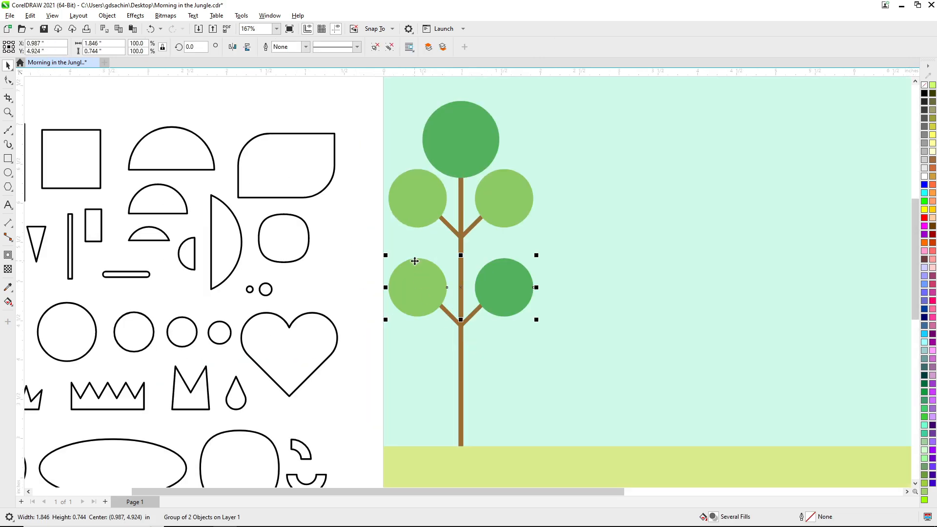
{"action": "left_click", "coordinate": [414, 262], "text": "ctrl"}
{"action": "left_click_drag", "start_coordinate": [450, 255], "coordinate": [456, 249]}
{"action": "left_click", "coordinate": [491, 271], "text": "ctrl"}
{"action": "key", "text": "ctrl+r"}
Enlarge both upper side circles to about 0.91 inch across, matching the lower pair.
{"action": "left_click", "coordinate": [491, 203], "text": "ctrl"}
{"action": "key", "text": "ctrl+r"}
{"action": "key", "text": "ctrl+r"}
{"action": "left_click", "coordinate": [420, 197], "text": "ctrl"}
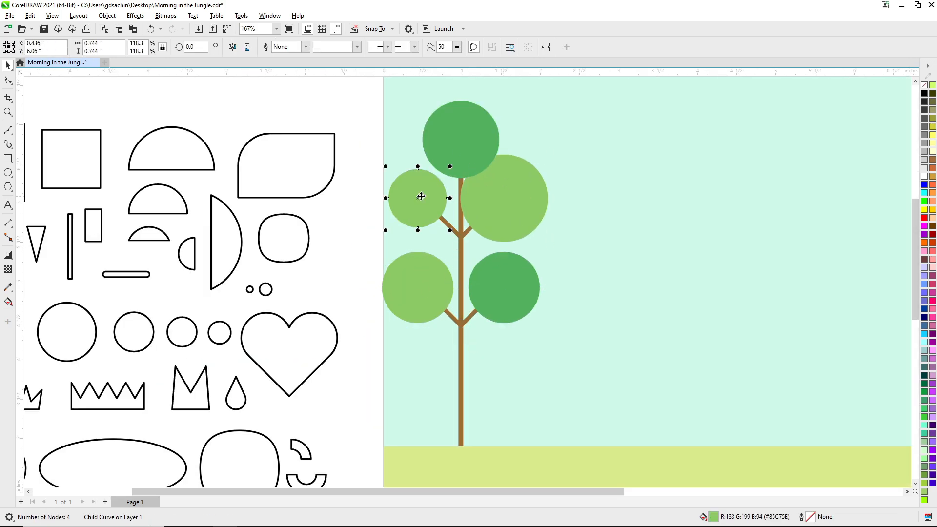
{"action": "key", "text": "ctrl+z"}
{"action": "left_click", "coordinate": [420, 197], "text": "ctrl"}
{"action": "key", "text": "ctrl+r"}
Move the upper circle pair and its branch slightly down the trunk, leaving the top circle in place.
{"action": "left_click", "coordinate": [448, 147]}
{"action": "left_click_drag", "start_coordinate": [518, 276], "coordinate": [553, 316]}
{"action": "left_click", "coordinate": [473, 249]}
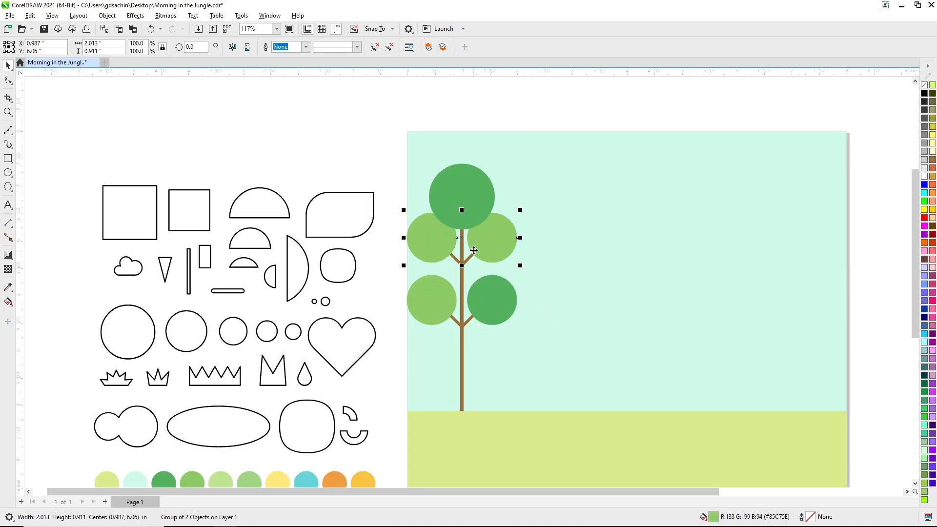
{"action": "left_click", "coordinate": [470, 257], "text": "shift"}
{"action": "left_click_drag", "start_coordinate": [471, 256], "coordinate": [473, 265]}
{"action": "left_click_drag", "start_coordinate": [473, 205], "coordinate": [473, 209]}
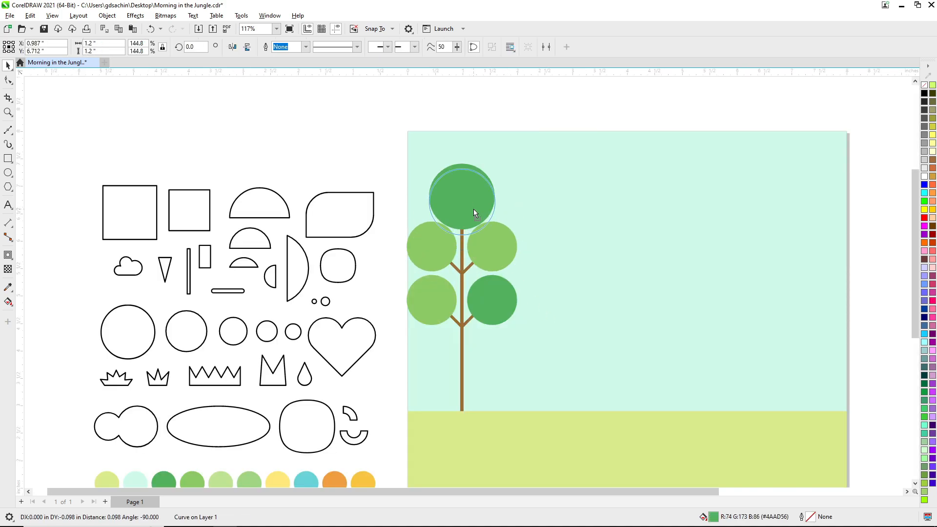
{"action": "key", "text": "ctrl+z"}
Save the drawing.
{"action": "left_click_drag", "start_coordinate": [383, 148], "coordinate": [538, 359]}
{"action": "scroll", "coordinate": [491, 237], "scroll_direction": "down", "scroll_amount": 2}
{"action": "left_click", "coordinate": [443, 169]}
{"action": "key", "text": "F2"}
{"action": "left_click_drag", "start_coordinate": [443, 169], "coordinate": [590, 366]}
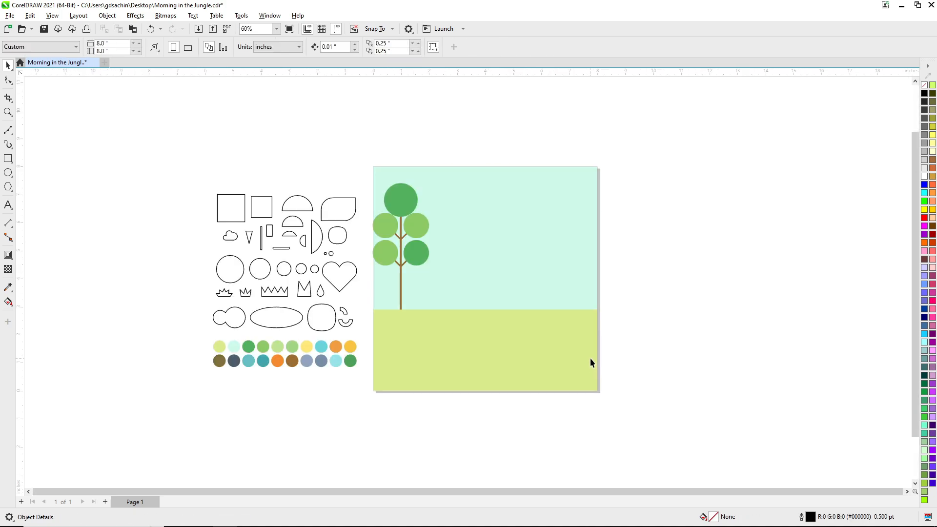
{"action": "key", "text": "ctrl+s"}
Shorten the tree by lowering its foliage circles, branches and trunk top toward the ground, and group all the tree parts.
{"action": "key", "text": "F2"}
{"action": "left_click_drag", "start_coordinate": [362, 182], "coordinate": [458, 303]}
{"action": "left_click", "coordinate": [393, 221]}
{"action": "left_click", "coordinate": [425, 261], "text": "shift"}
{"action": "left_click_drag", "start_coordinate": [498, 228], "coordinate": [500, 198]}
{"action": "left_click", "coordinate": [481, 298]}
{"action": "left_click", "coordinate": [422, 348], "text": "shift"}
{"action": "left_click_drag", "start_coordinate": [471, 323], "coordinate": [500, 317]}
{"action": "key", "text": "Escape"}
{"action": "scroll", "coordinate": [451, 269], "scroll_direction": "down", "scroll_amount": 2}
{"action": "scroll", "coordinate": [443, 261], "scroll_direction": "up", "scroll_amount": 1}
{"action": "key", "text": "ctrl+g"}
{"action": "left_click_drag", "start_coordinate": [443, 250], "coordinate": [448, 247]}
{"action": "key", "text": "ctrl+z"}
{"action": "left_click", "coordinate": [422, 294], "text": "ctrl"}
{"action": "left_click_drag", "start_coordinate": [423, 322], "coordinate": [503, 321]}
{"action": "key", "text": "Escape"}
{"action": "left_click", "coordinate": [434, 246]}
{"action": "left_click", "coordinate": [490, 241], "text": "shift"}
{"action": "key", "text": "Escape"}
Switch the drawing to wireframe view and select the grouped tree.
{"action": "scroll", "coordinate": [422, 236], "scroll_direction": "up", "scroll_amount": 2}
{"action": "key", "text": "shift+F9"}
{"action": "left_click", "coordinate": [477, 371]}
{"action": "key", "text": "ctrl+z"}
{"action": "left_click", "coordinate": [469, 308]}
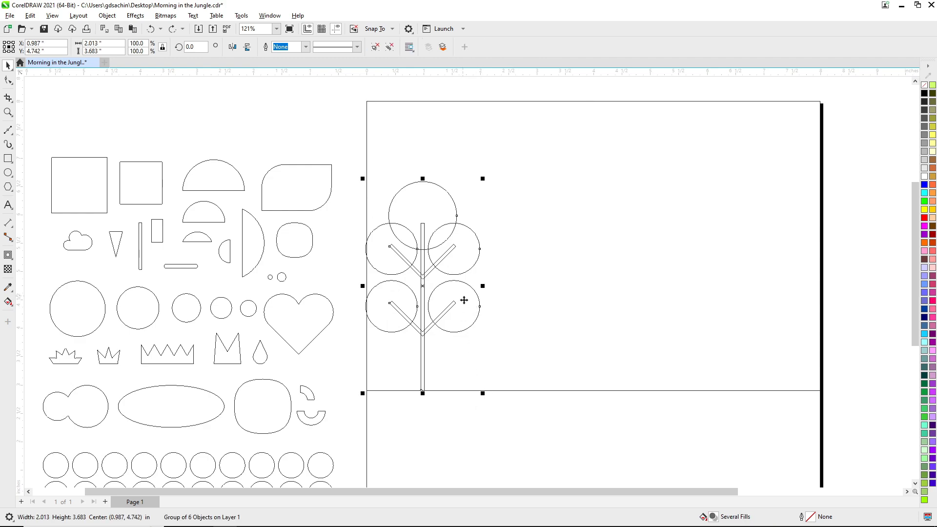
Mirror the tree below the ground line and back upright at about 1.82 by 3.33 inches, and restore the full-colour view.
{"action": "scroll", "coordinate": [464, 299], "scroll_direction": "down", "scroll_amount": 1}
{"action": "left_click_drag", "start_coordinate": [443, 238], "coordinate": [447, 369]}
{"action": "left_click", "coordinate": [480, 370]}
{"action": "left_click", "coordinate": [457, 385]}
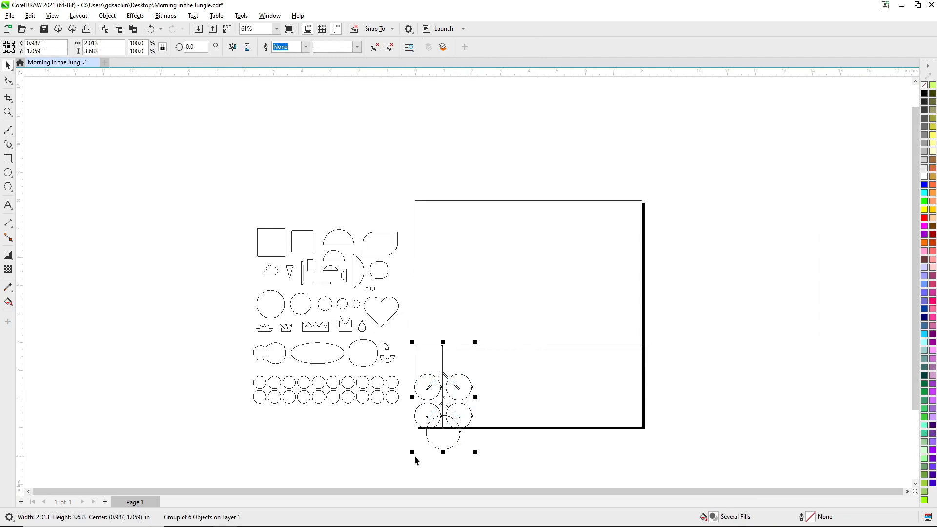
{"action": "left_click_drag", "start_coordinate": [412, 453], "coordinate": [447, 313]}
{"action": "key", "text": "shift+F9"}
{"action": "left_click", "coordinate": [734, 322]}
Enlarge the tree slightly in proportion, keeping its base on the ground line.
{"action": "scroll", "coordinate": [440, 287], "scroll_direction": "down", "scroll_amount": 1}
{"action": "key", "text": "F2"}
{"action": "left_click_drag", "start_coordinate": [335, 216], "coordinate": [531, 392]}
{"action": "left_click", "coordinate": [508, 266]}
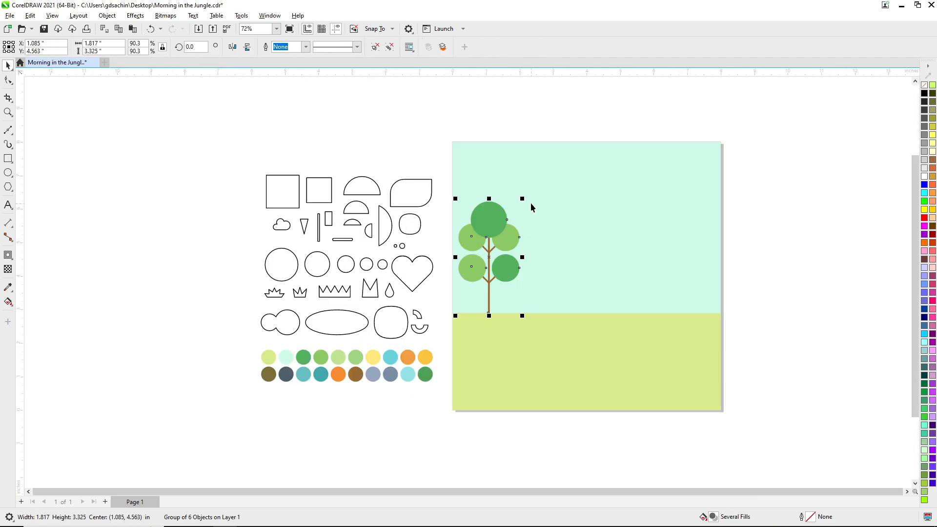
{"action": "left_click_drag", "start_coordinate": [522, 198], "coordinate": [533, 181]}
{"action": "left_click", "coordinate": [751, 249]}
Place an upside-down copy of the largest half-circle on the page and align its flat edge with the ground's upper edge.
{"action": "scroll", "coordinate": [551, 251], "scroll_direction": "down", "scroll_amount": 1}
{"action": "key", "text": "F2"}
{"action": "left_click_drag", "start_coordinate": [408, 180], "coordinate": [691, 392]}
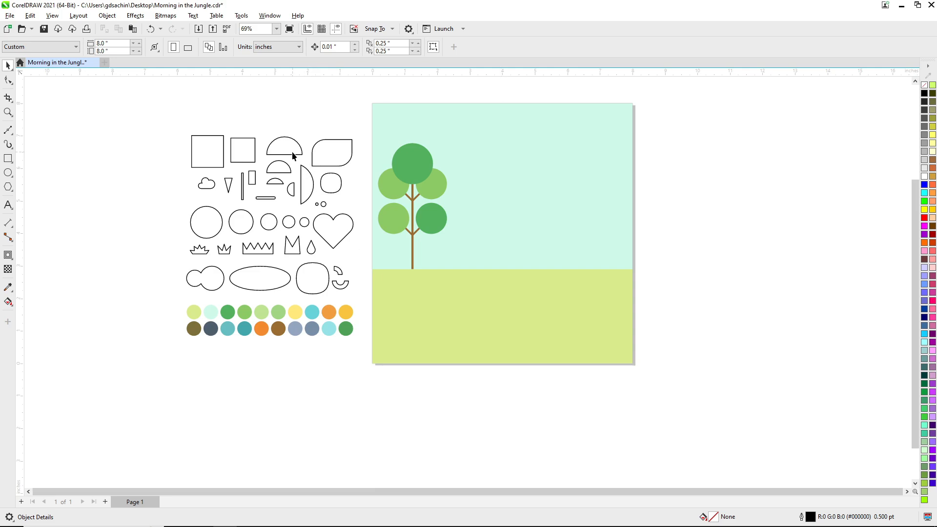
{"action": "right_click", "coordinate": [489, 213]}
{"action": "left_click", "coordinate": [490, 262], "text": "shift"}
{"action": "left_click_drag", "start_coordinate": [293, 153], "coordinate": [482, 230]}
{"action": "key", "text": "Escape"}
{"action": "left_click", "coordinate": [483, 207]}
{"action": "left_click", "coordinate": [497, 299], "text": "shift"}
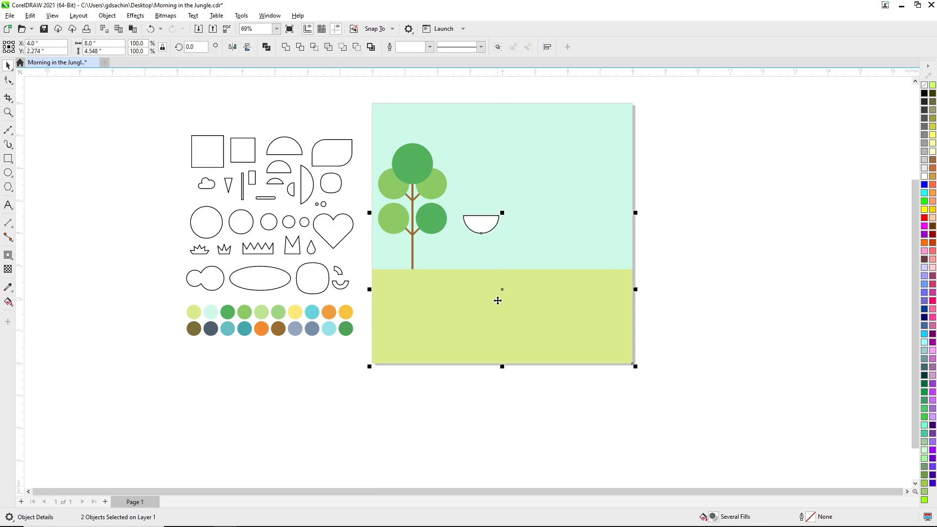
{"action": "key", "text": "t"}
{"action": "key", "text": "Escape"}
Turn the half-circle into two upright hills side by side on the ground line, a large one at the tree and a smaller one.
{"action": "left_click", "coordinate": [483, 280]}
{"action": "left_click_drag", "start_coordinate": [487, 263], "coordinate": [507, 216]}
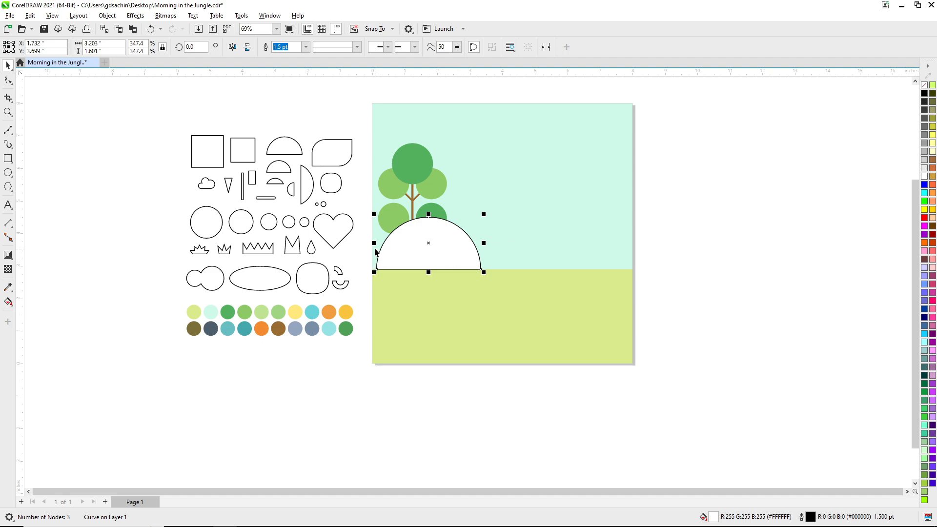
{"action": "left_click_drag", "start_coordinate": [376, 250], "coordinate": [586, 209]}
Bring the grouped tree in front of the hills.
{"action": "left_click", "coordinate": [452, 254], "text": "shift"}
{"action": "left_click", "coordinate": [424, 180]}
{"action": "key", "text": "shift+Page_Up"}
{"action": "left_click", "coordinate": [689, 266]}
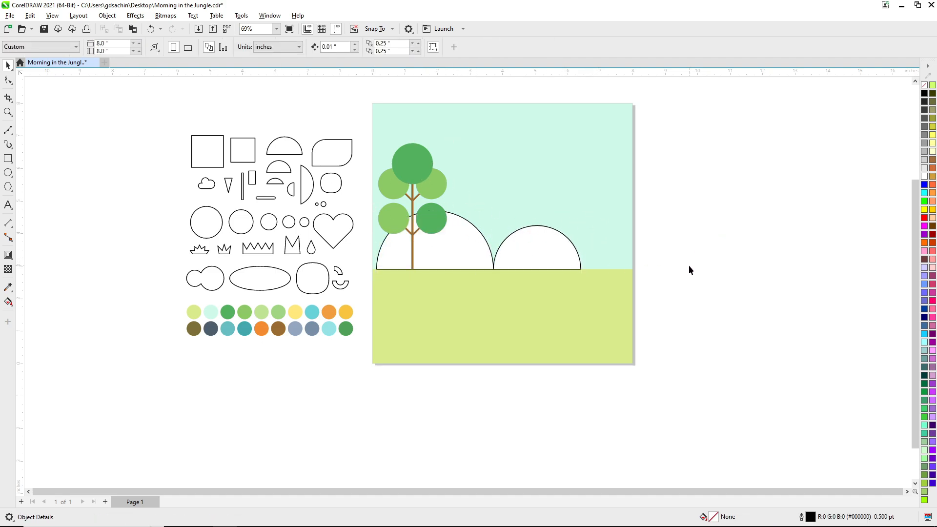
Fill the large hill with the palette's medium green and the smaller hill with the lighter green (R 188, G 226, B 141).
{"action": "left_click_drag", "start_coordinate": [247, 312], "coordinate": [459, 288]}
{"action": "left_click", "coordinate": [460, 285]}
{"action": "left_click_drag", "start_coordinate": [262, 312], "coordinate": [536, 252]}
{"action": "left_click", "coordinate": [568, 281]}
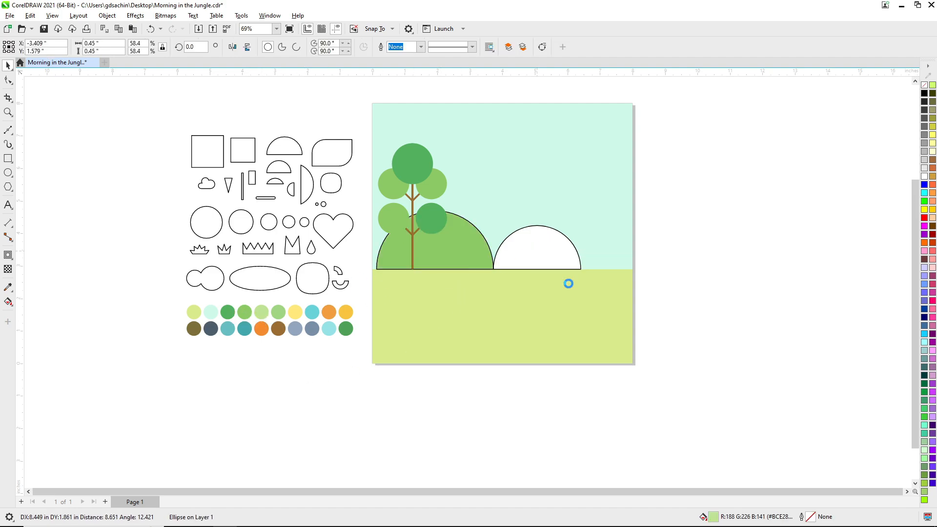
Remove the outlines from all the scenery on the page.
{"action": "key", "text": "Escape"}
{"action": "left_click_drag", "start_coordinate": [367, 122], "coordinate": [637, 315]}
{"action": "right_click", "coordinate": [924, 84]}
{"action": "key", "text": "Escape"}
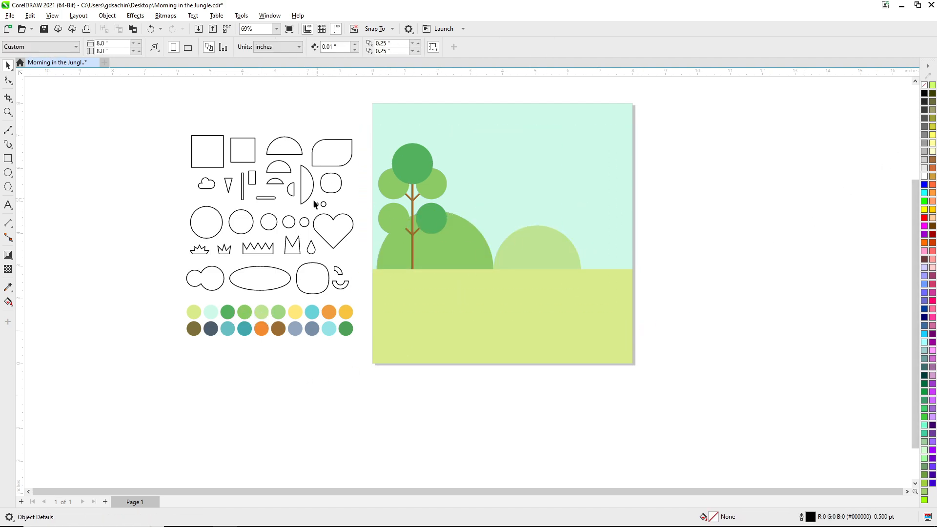
Place a circle between the hills as the sun, filled with palette yellow (R 254, G 231, B 118) and without an outline.
{"action": "left_click_drag", "start_coordinate": [217, 231], "coordinate": [497, 244]}
{"action": "left_click_drag", "start_coordinate": [295, 313], "coordinate": [510, 248]}
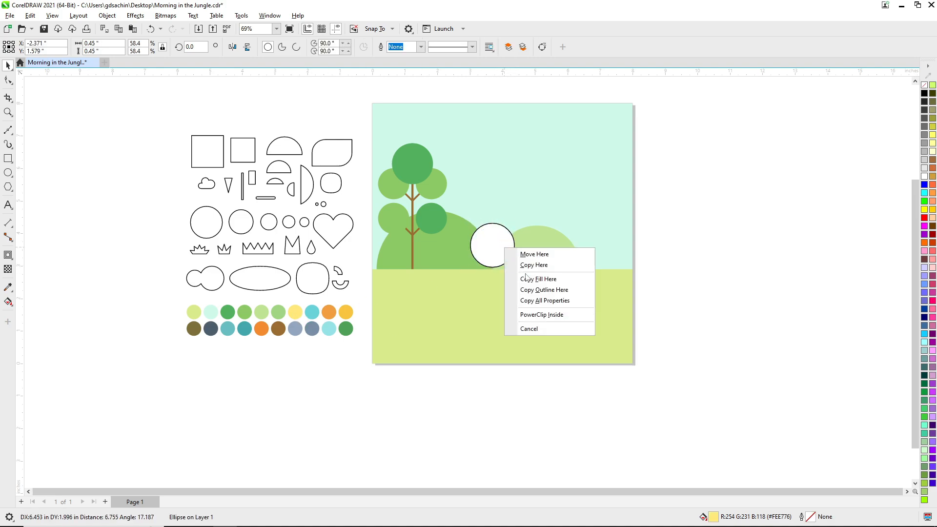
{"action": "left_click", "coordinate": [539, 276]}
{"action": "left_click", "coordinate": [493, 248]}
{"action": "right_click", "coordinate": [924, 85]}
Bring both hills in front of the sun, and bring the grouped tree in front of the hills.
{"action": "left_click", "coordinate": [548, 259]}
{"action": "left_click", "coordinate": [452, 249], "text": "shift"}
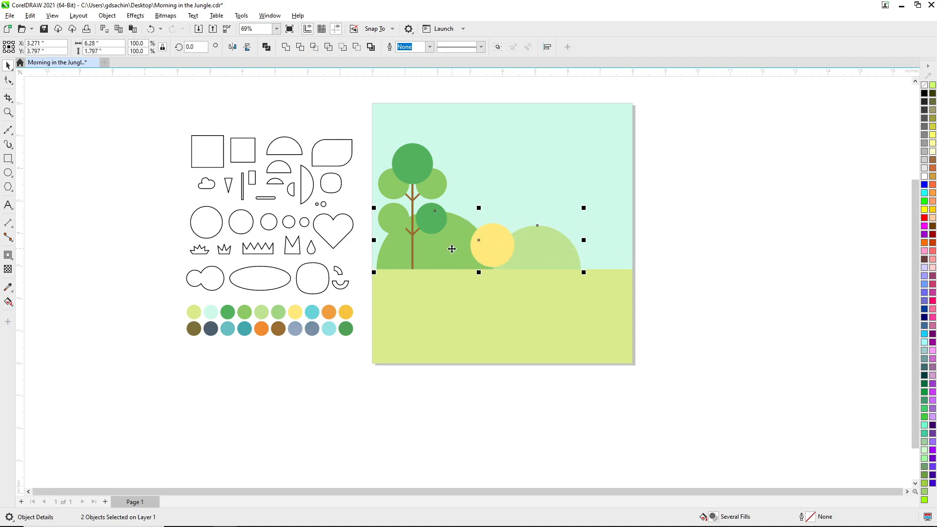
{"action": "key", "text": "shift+Page_Up"}
{"action": "left_click", "coordinate": [713, 263]}
{"action": "left_click", "coordinate": [449, 212]}
{"action": "key", "text": "shift+Page_Up"}
{"action": "left_click", "coordinate": [698, 266]}
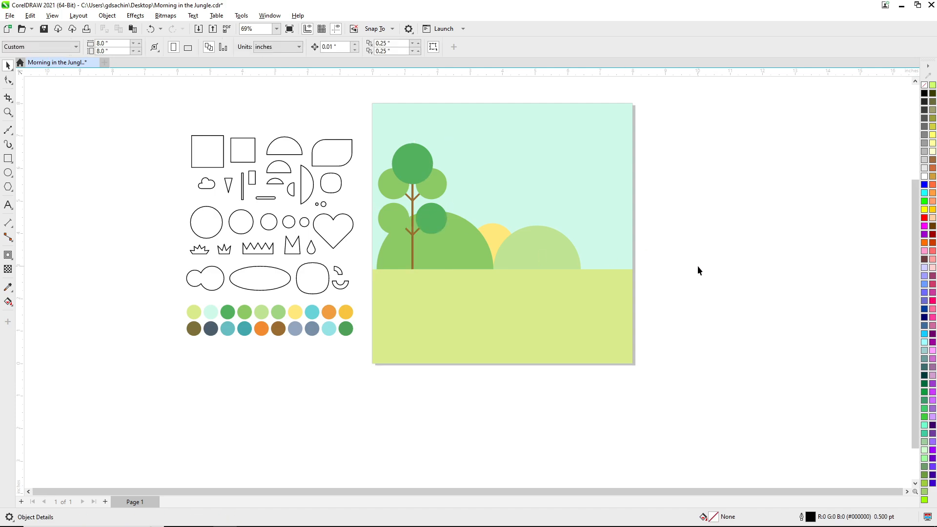
{"action": "left_click", "coordinate": [435, 224]}
{"action": "left_click", "coordinate": [684, 245]}
Place three white cloud copies without outlines across the sky, with the middle cloud slightly lower than the others.
{"action": "left_click_drag", "start_coordinate": [206, 184], "coordinate": [459, 123]}
{"action": "right_click", "coordinate": [459, 123]}
{"action": "left_click_drag", "start_coordinate": [471, 131], "coordinate": [491, 144]}
{"action": "mouse_move", "coordinate": [471, 131]}
{"action": "left_mouse_down"}
{"action": "mouse_move", "coordinate": [460, 131]}
{"action": "mouse_move", "coordinate": [535, 151]}
{"action": "mouse_move", "coordinate": [557, 174]}
{"action": "mouse_move", "coordinate": [614, 192]}
{"action": "mouse_move", "coordinate": [470, 141]}
{"action": "left_mouse_up"}
{"action": "right_click", "coordinate": [537, 152]}
{"action": "right_click", "coordinate": [614, 193]}
{"action": "left_click", "coordinate": [459, 134]}
{"action": "left_click", "coordinate": [669, 199]}
{"action": "left_click_drag", "start_coordinate": [610, 178], "coordinate": [614, 146]}
{"action": "left_click", "coordinate": [665, 166]}
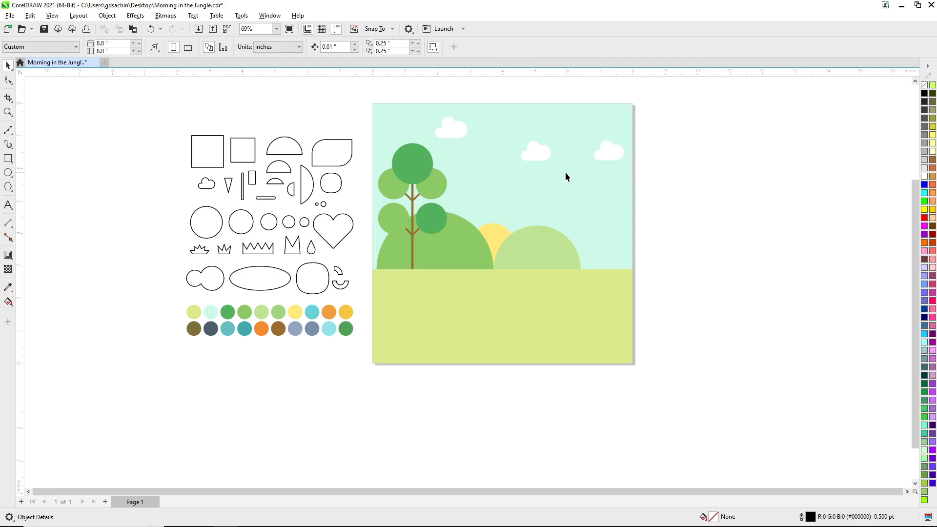
{"action": "left_click_drag", "start_coordinate": [545, 153], "coordinate": [546, 171]}
{"action": "left_click", "coordinate": [694, 205]}
Form a bird's body in the upper sky from a flat-side-up half-circle and its wing from a tilted copy.
{"action": "left_click_drag", "start_coordinate": [285, 174], "coordinate": [531, 134]}
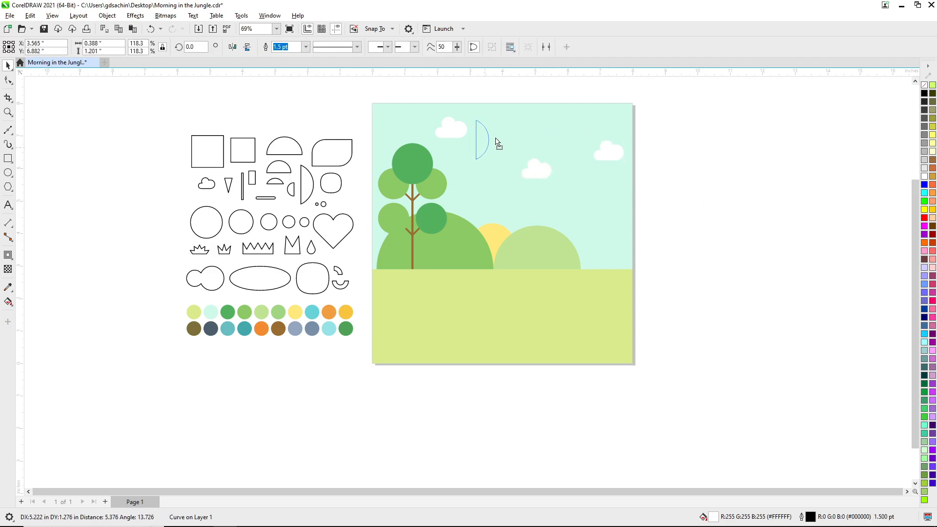
{"action": "left_click", "coordinate": [500, 120]}
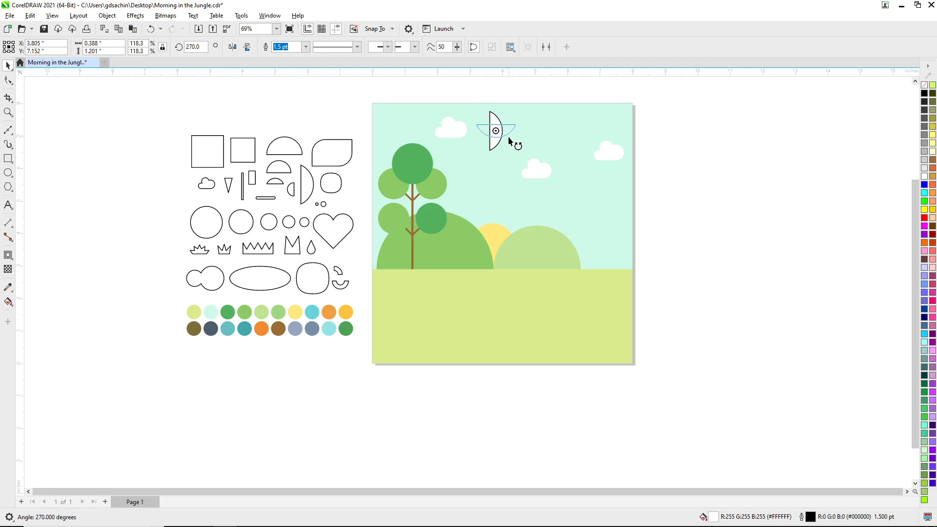
{"action": "left_click_drag", "start_coordinate": [509, 142], "coordinate": [510, 142]}
{"action": "scroll", "coordinate": [557, 183], "scroll_direction": "up", "scroll_amount": 4}
{"action": "left_click_drag", "start_coordinate": [416, 247], "coordinate": [426, 155]}
{"action": "right_click", "coordinate": [425, 155]}
{"action": "scroll", "coordinate": [526, 215], "scroll_direction": "down", "scroll_amount": 4}
{"action": "left_click", "coordinate": [526, 215]}
{"action": "scroll", "coordinate": [424, 305], "scroll_direction": "up", "scroll_amount": 2}
Add a small circle as the bird's head and a reduced, sideways-rotated triangle centred vertically on it as the beak.
{"action": "left_click", "coordinate": [714, 205]}
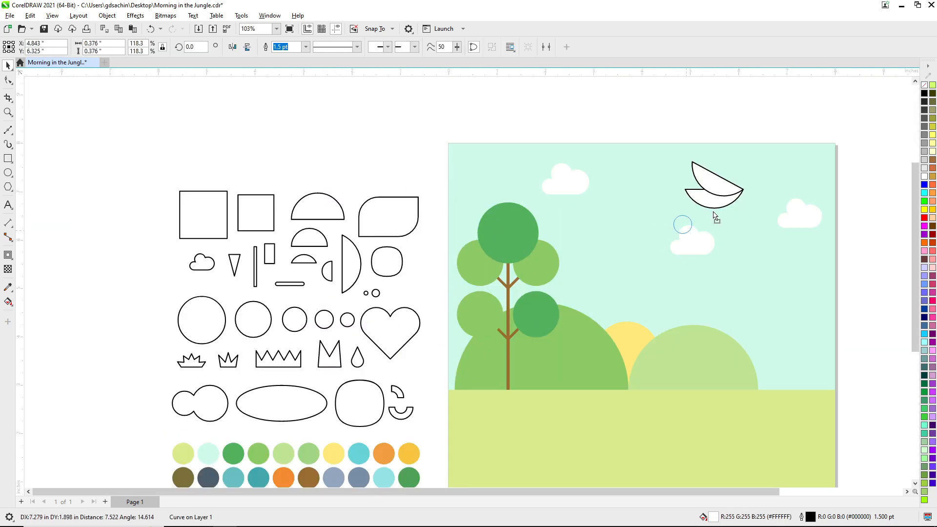
{"action": "left_click_drag", "start_coordinate": [236, 261], "coordinate": [752, 171]}
{"action": "right_click", "coordinate": [752, 171]}
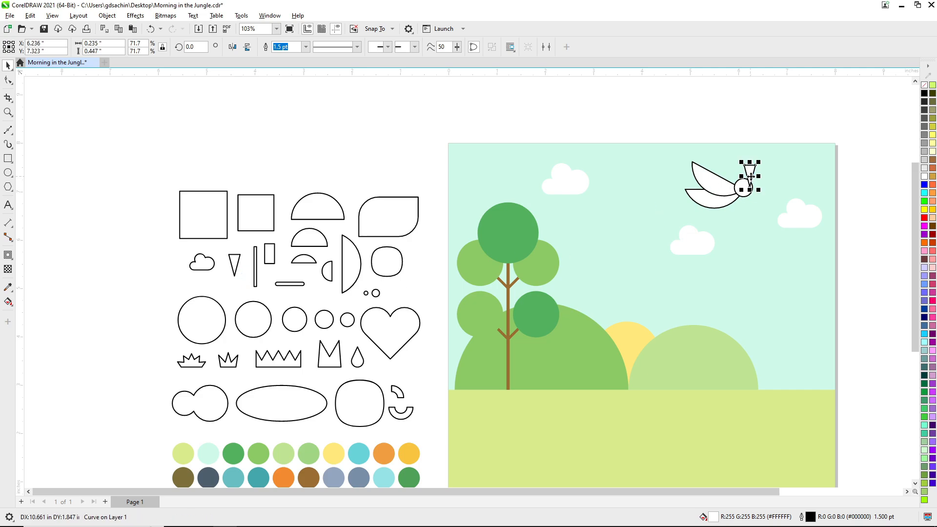
{"action": "scroll", "coordinate": [752, 171], "scroll_direction": "up", "scroll_amount": 3}
{"action": "left_click", "coordinate": [501, 154]}
{"action": "left_click_drag", "start_coordinate": [517, 209], "coordinate": [542, 147]}
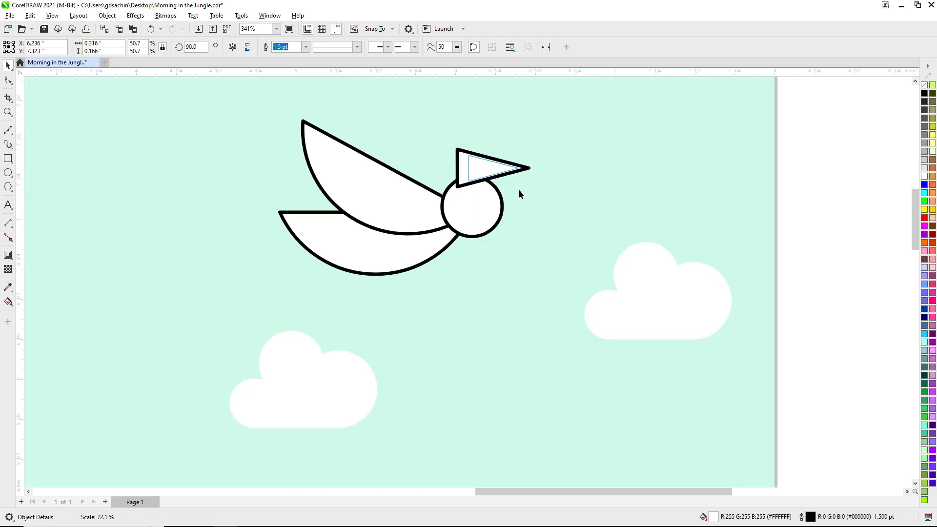
{"action": "left_click_drag", "start_coordinate": [519, 189], "coordinate": [519, 189]}
{"action": "left_click", "coordinate": [480, 223], "text": "shift"}
{"action": "key", "text": "c"}
{"action": "key", "text": "e"}
{"action": "key", "text": "Escape"}
{"action": "left_click_drag", "start_coordinate": [470, 210], "coordinate": [514, 210]}
{"action": "scroll", "coordinate": [513, 208], "scroll_direction": "down", "scroll_amount": 3}
{"action": "key", "text": "Escape"}
{"action": "key", "text": "F2"}
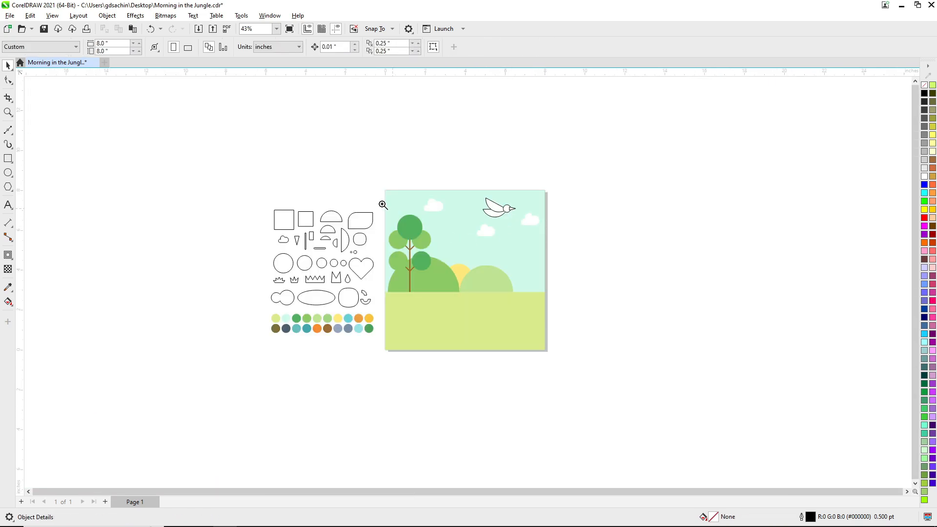
Fill the bird's wing with palette orange, its body and head with golden yellow, and its beak with olive.
{"action": "left_click_drag", "start_coordinate": [631, 385], "coordinate": [630, 383]}
{"action": "left_click_drag", "start_coordinate": [269, 367], "coordinate": [525, 169]}
{"action": "left_click_drag", "start_coordinate": [288, 369], "coordinate": [527, 179]}
{"action": "left_click", "coordinate": [548, 209]}
{"action": "left_click", "coordinate": [543, 162]}
{"action": "key", "text": "ctrl+r"}
{"action": "left_click", "coordinate": [644, 208]}
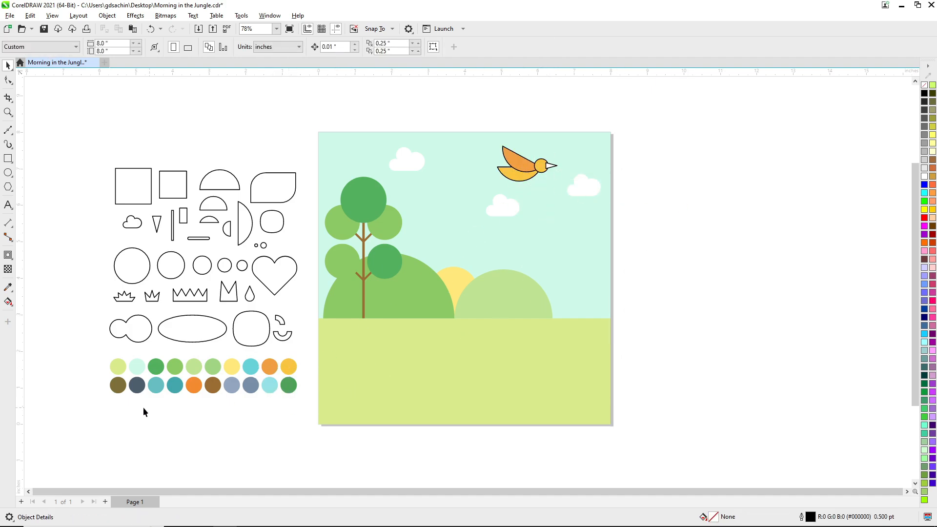
{"action": "left_click_drag", "start_coordinate": [118, 385], "coordinate": [554, 165]}
{"action": "left_click", "coordinate": [574, 195]}
{"action": "left_click", "coordinate": [690, 207]}
Bring the bird's head in front of its beak and remove the outlines from all bird parts.
{"action": "scroll", "coordinate": [536, 164], "scroll_direction": "up", "scroll_amount": 2}
{"action": "left_click", "coordinate": [481, 239]}
{"action": "left_click", "coordinate": [484, 279], "text": "shift"}
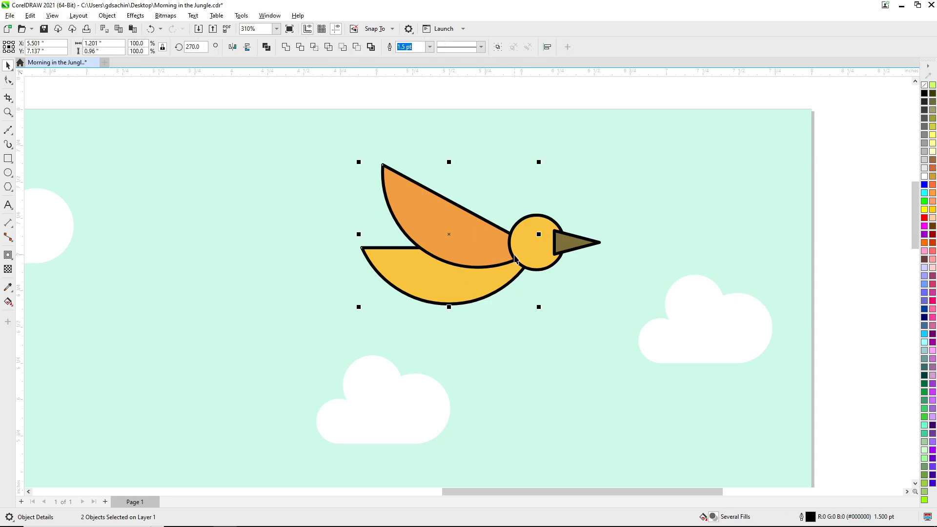
{"action": "key", "text": "shift+Page_Up"}
{"action": "left_click", "coordinate": [592, 284]}
{"action": "scroll", "coordinate": [592, 284], "scroll_direction": "down", "scroll_amount": 1}
{"action": "left_click_drag", "start_coordinate": [455, 207], "coordinate": [614, 311]}
{"action": "right_click", "coordinate": [924, 85]}
{"action": "left_click", "coordinate": [659, 217]}
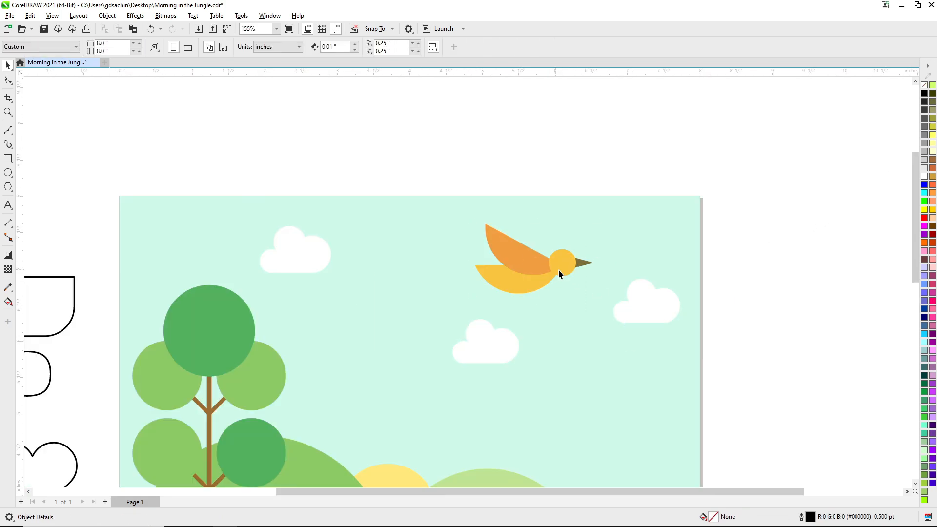
{"action": "scroll", "coordinate": [558, 269], "scroll_direction": "down", "scroll_amount": 1}
{"action": "key", "text": "F4"}
{"action": "left_click_drag", "start_coordinate": [347, 221], "coordinate": [686, 185]}
{"action": "right_click", "coordinate": [686, 185]}
{"action": "key", "text": "ctrl+z"}
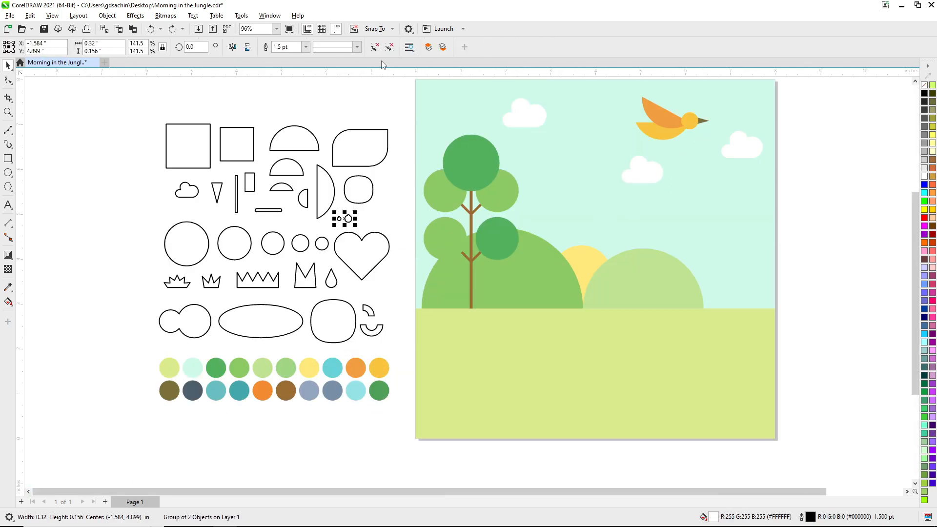
Ungroup the pair of tiny circles and place a copy of one on the bird's head as its eye.
{"action": "left_click", "coordinate": [378, 47]}
{"action": "left_click", "coordinate": [352, 210]}
{"action": "right_click", "coordinate": [637, 195]}
{"action": "left_click_drag", "start_coordinate": [339, 220], "coordinate": [689, 121]}
{"action": "left_click", "coordinate": [674, 96]}
{"action": "key", "text": "F2"}
{"action": "left_click_drag", "start_coordinate": [669, 96], "coordinate": [710, 181]}
{"action": "left_click_drag", "start_coordinate": [468, 200], "coordinate": [476, 182]}
Copy the beak's olive fill (R 118, G 103, B 47) to the eye and remove the eye's outline.
{"action": "left_click_drag", "start_coordinate": [526, 199], "coordinate": [482, 184]}
{"action": "left_click", "coordinate": [480, 184]}
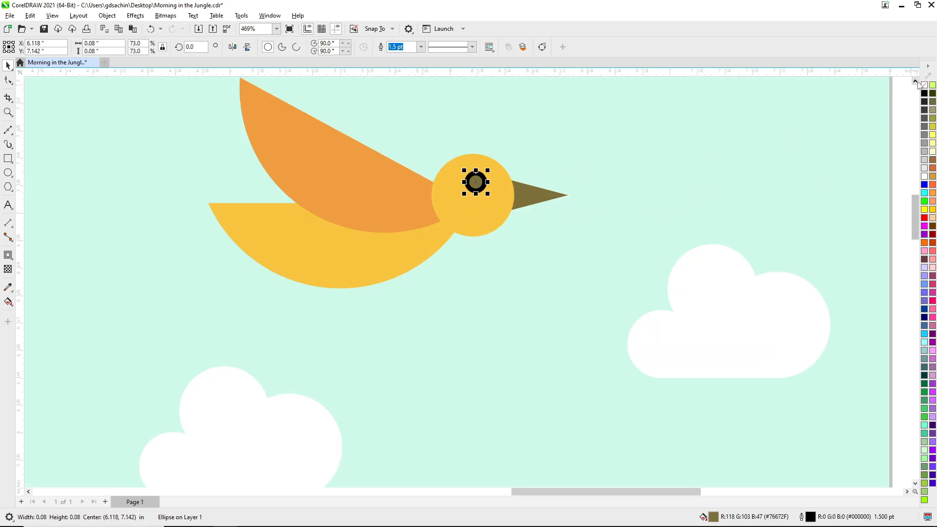
{"action": "right_click", "coordinate": [924, 85]}
{"action": "left_click", "coordinate": [596, 211]}
{"action": "key", "text": "F4"}
Fill the bird's eye with a dark palette colour and group all the bird's parts.
{"action": "key", "text": "F2"}
{"action": "left_click_drag", "start_coordinate": [654, 171], "coordinate": [213, 416]}
{"action": "left_click_drag", "start_coordinate": [199, 471], "coordinate": [713, 191]}
{"action": "left_click", "coordinate": [748, 223]}
{"action": "left_click_drag", "start_coordinate": [836, 135], "coordinate": [641, 226]}
{"action": "key", "text": "ctrl+g"}
Adjust the bird's position and place a smaller copy of it just above the middle cloud.
{"action": "left_click_drag", "start_coordinate": [733, 214], "coordinate": [724, 208]}
{"action": "left_click_drag", "start_coordinate": [705, 195], "coordinate": [735, 188]}
{"action": "left_click_drag", "start_coordinate": [735, 187], "coordinate": [679, 212]}
{"action": "right_click", "coordinate": [675, 211]}
{"action": "left_click", "coordinate": [713, 241]}
{"action": "scroll", "coordinate": [645, 242], "scroll_direction": "down", "scroll_amount": 2}
{"action": "key", "text": "F2"}
{"action": "left_click_drag", "start_coordinate": [475, 188], "coordinate": [640, 287]}
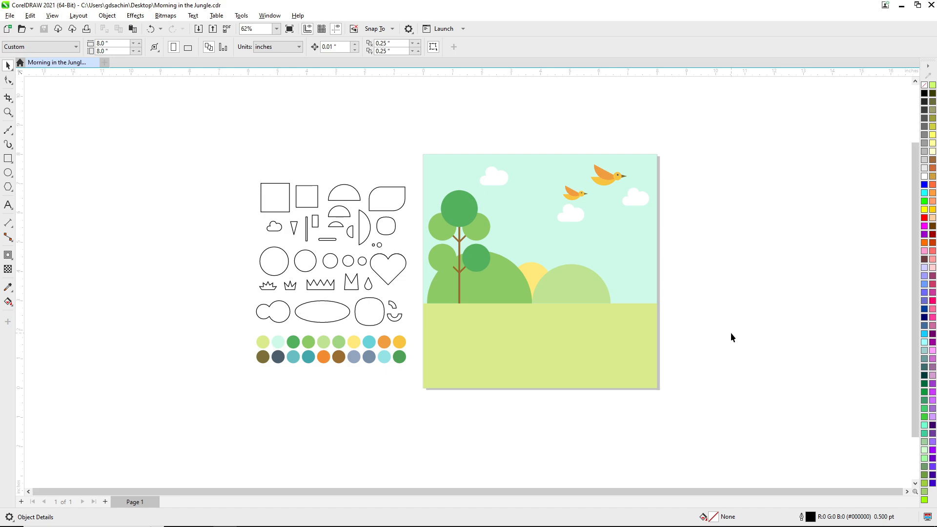
Raise the grouped tree and lengthen its trunk, making the tree about 4.68 inches tall.
{"action": "scroll", "coordinate": [635, 361], "scroll_direction": "up", "scroll_amount": 2}
{"action": "left_click", "coordinate": [412, 209]}
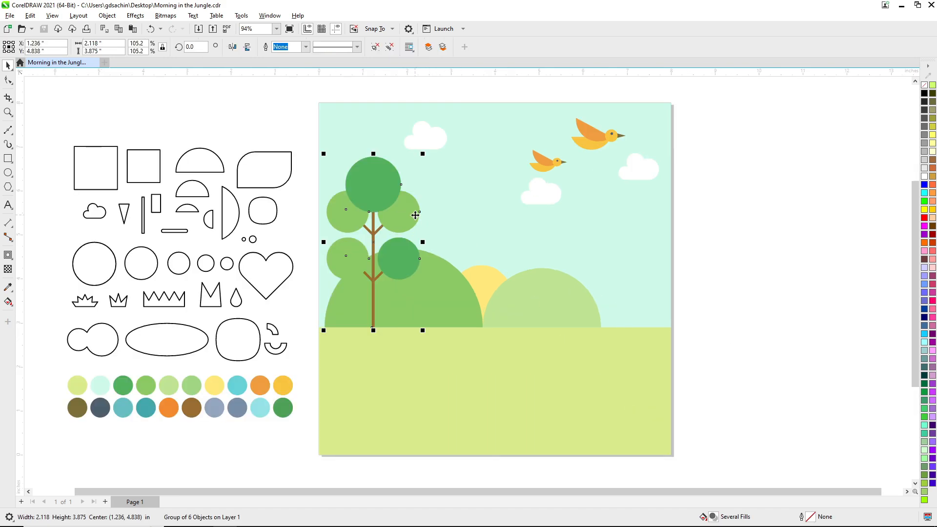
{"action": "left_click_drag", "start_coordinate": [412, 209], "coordinate": [415, 182]}
{"action": "left_click", "coordinate": [374, 288], "text": "ctrl"}
{"action": "left_click_drag", "start_coordinate": [377, 304], "coordinate": [376, 329]}
{"action": "left_click", "coordinate": [370, 134]}
Align the flipped tree's base with the ground's upper edge, mirror it back upright, and save the drawing.
{"action": "left_click_drag", "start_coordinate": [375, 117], "coordinate": [379, 364]}
{"action": "left_click", "coordinate": [452, 361], "text": "shift"}
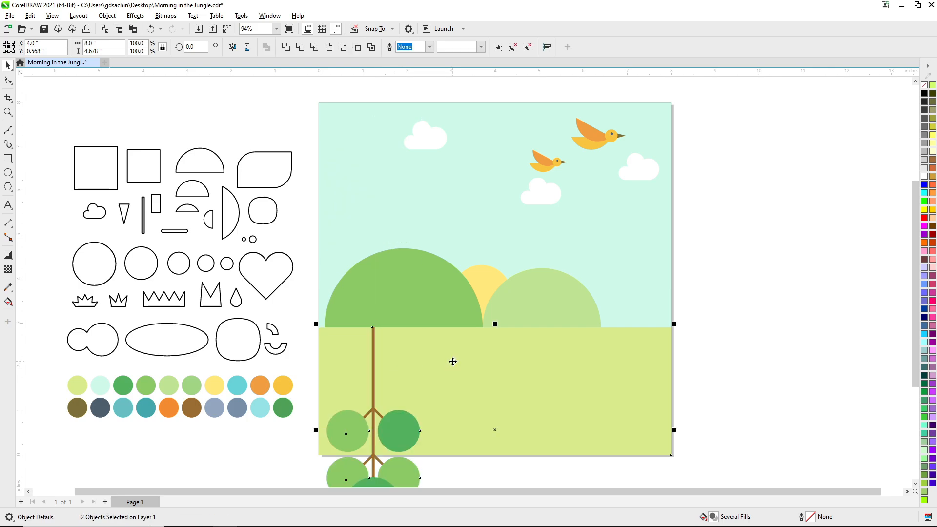
{"action": "key", "text": "F3"}
{"action": "key", "text": "F2"}
{"action": "left_click_drag", "start_coordinate": [328, 211], "coordinate": [516, 480]}
{"action": "left_click", "coordinate": [444, 416]}
{"action": "left_click_drag", "start_coordinate": [441, 431], "coordinate": [469, 274]}
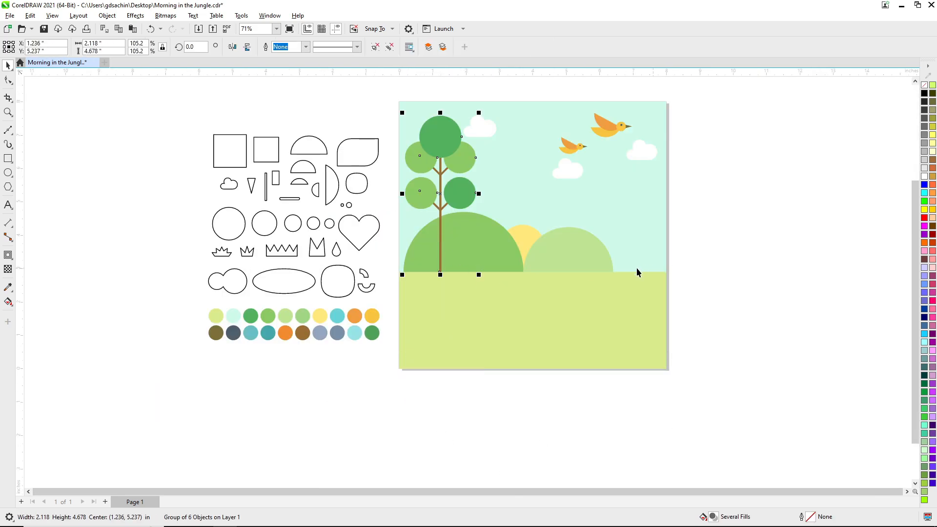
{"action": "key", "text": "ctrl+s"}
{"action": "left_click", "coordinate": [703, 264]}
Place a copy of the tall tree on the opposite side of the scene, beyond the smaller hill.
{"action": "key", "text": "F3"}
{"action": "key", "text": "F2"}
{"action": "left_click_drag", "start_coordinate": [418, 193], "coordinate": [603, 344]}
{"action": "left_click_drag", "start_coordinate": [380, 169], "coordinate": [653, 177]}
{"action": "key", "text": "ctrl+z"}
{"action": "left_click_drag", "start_coordinate": [359, 154], "coordinate": [584, 176]}
Delete the copied tree's two lower foliage circles and lower branch, and shorten its trunk from below.
{"action": "key", "text": "Delete"}
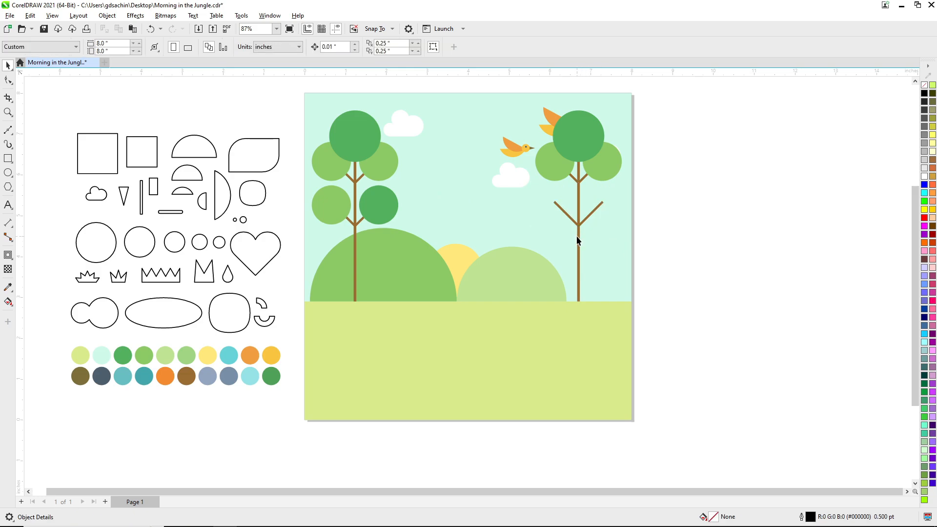
{"action": "left_click", "coordinate": [577, 223], "text": "ctrl"}
{"action": "key", "text": "Delete"}
{"action": "left_click", "coordinate": [579, 298], "text": "ctrl"}
{"action": "left_click_drag", "start_coordinate": [579, 298], "coordinate": [579, 214]}
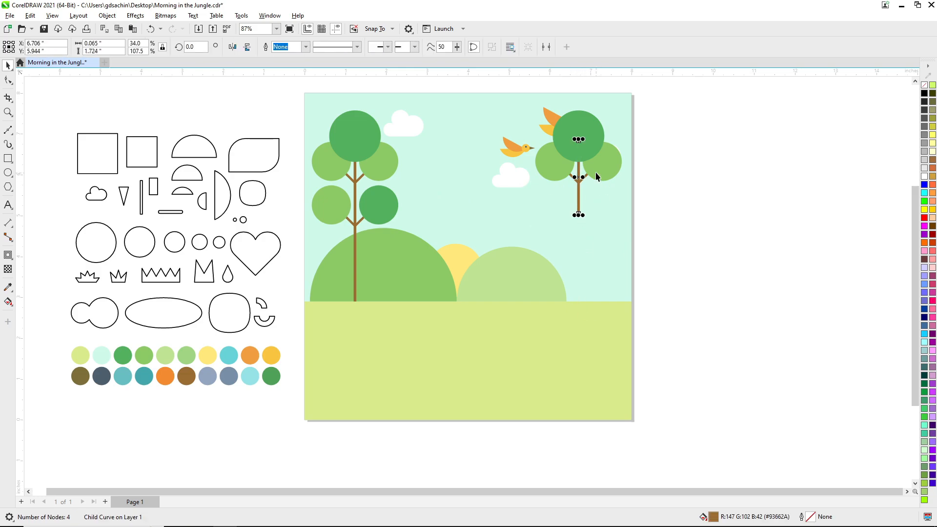
Lower the small tree beside the smaller hill and align its base with the tall tree's base.
{"action": "left_click", "coordinate": [578, 204]}
{"action": "left_click_drag", "start_coordinate": [600, 143], "coordinate": [603, 217]}
{"action": "left_click", "coordinate": [601, 316], "text": "shift"}
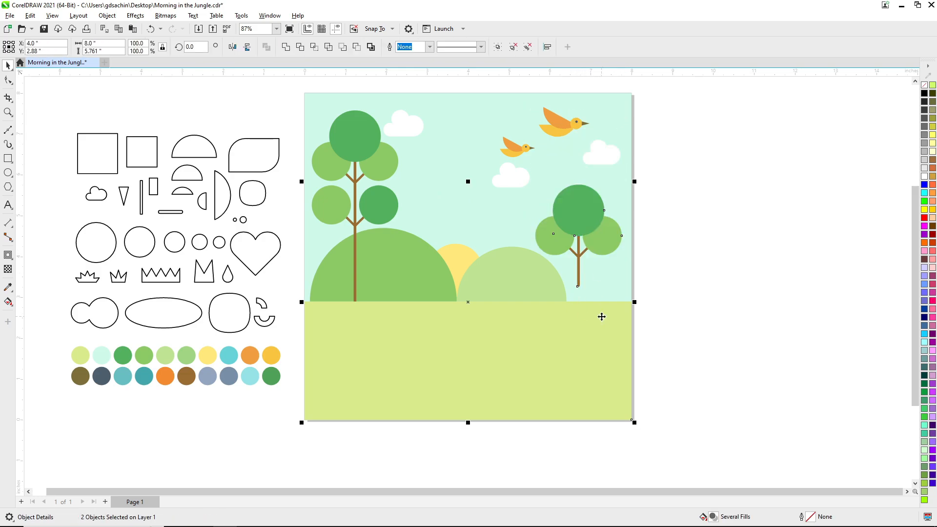
{"action": "left_click", "coordinate": [581, 231]}
{"action": "left_click", "coordinate": [378, 212], "text": "shift"}
{"action": "key", "text": "b"}
{"action": "left_click", "coordinate": [673, 266]}
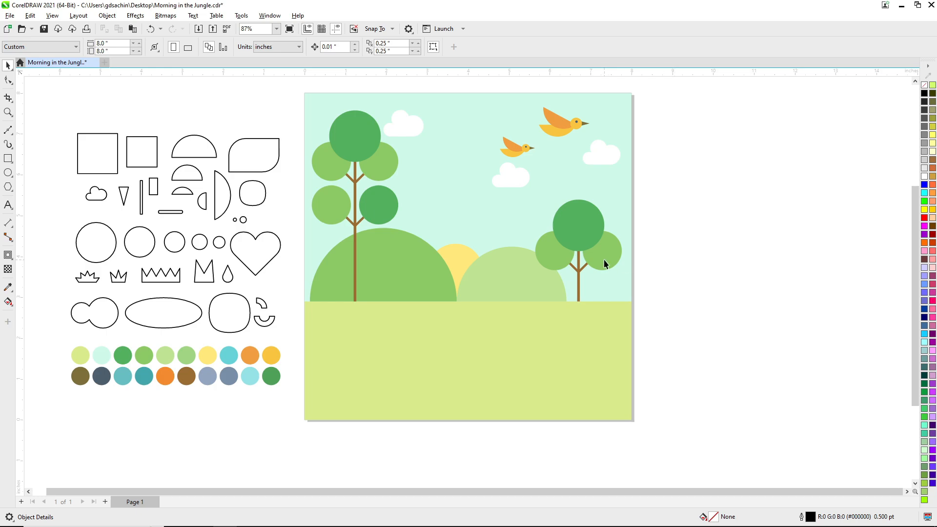
{"action": "left_click", "coordinate": [604, 261]}
{"action": "left_click", "coordinate": [704, 266]}
{"action": "scroll", "coordinate": [599, 267], "scroll_direction": "down", "scroll_amount": 1}
{"action": "key", "text": "F2"}
{"action": "left_click_drag", "start_coordinate": [369, 146], "coordinate": [701, 377]}
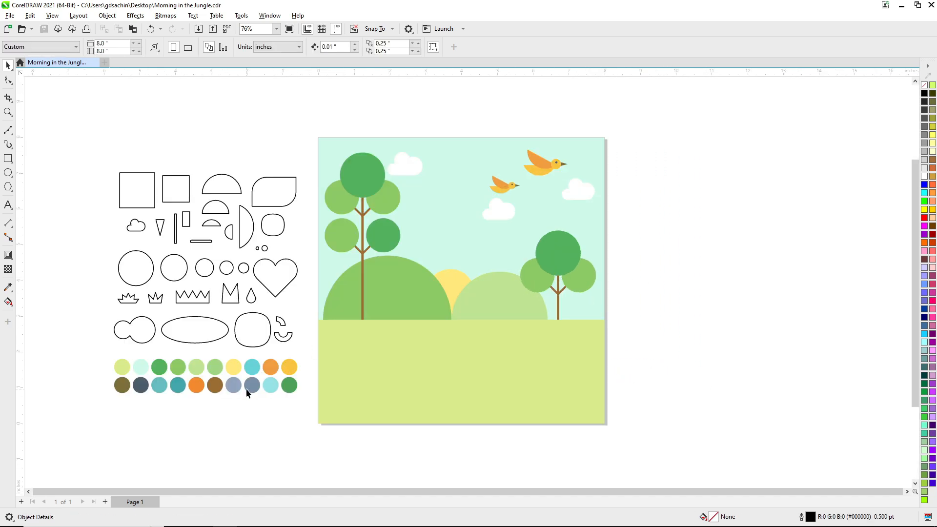
Fill all three clouds with the palette's turquoise (R 96, G 208, B 215).
{"action": "left_click_drag", "start_coordinate": [254, 374], "coordinate": [411, 167]}
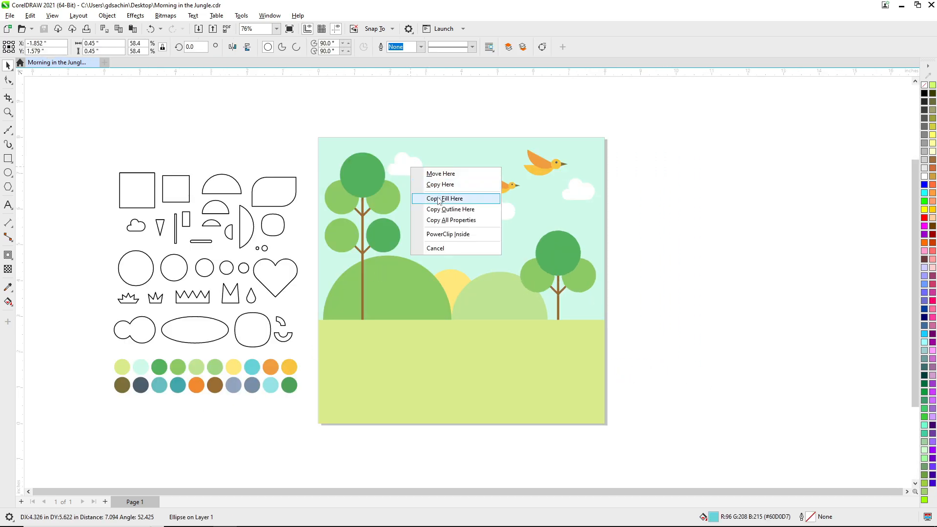
{"action": "left_click", "coordinate": [439, 200]}
{"action": "left_click", "coordinate": [505, 213]}
{"action": "key", "text": "ctrl+r"}
{"action": "left_click", "coordinate": [578, 196]}
{"action": "key", "text": "ctrl+r"}
{"action": "left_click", "coordinate": [529, 203]}
Move the cloud beside the tall tree away from its foliage and shift both birds slightly upward.
{"action": "left_click_drag", "start_coordinate": [505, 188], "coordinate": [500, 183]}
{"action": "left_click_drag", "start_coordinate": [416, 174], "coordinate": [431, 184]}
{"action": "left_click", "coordinate": [581, 216]}
{"action": "left_click", "coordinate": [547, 169]}
{"action": "left_click", "coordinate": [493, 184], "text": "shift"}
{"action": "left_click_drag", "start_coordinate": [551, 171], "coordinate": [552, 167]}
{"action": "left_click", "coordinate": [598, 239]}
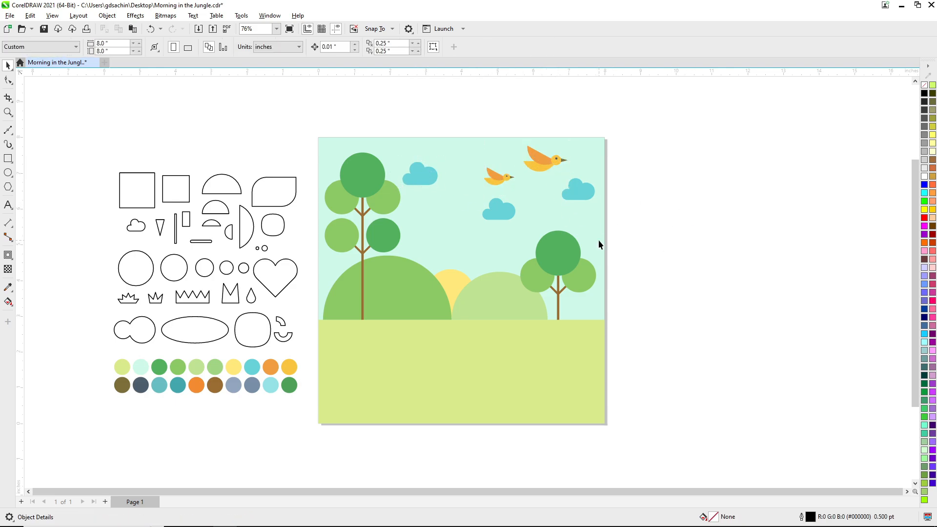
Place a reduced copy of the small tree in the foreground grass at the scene's lower-left corner.
{"action": "scroll", "coordinate": [598, 239], "scroll_direction": "down", "scroll_amount": 1}
{"action": "left_click", "coordinate": [574, 266]}
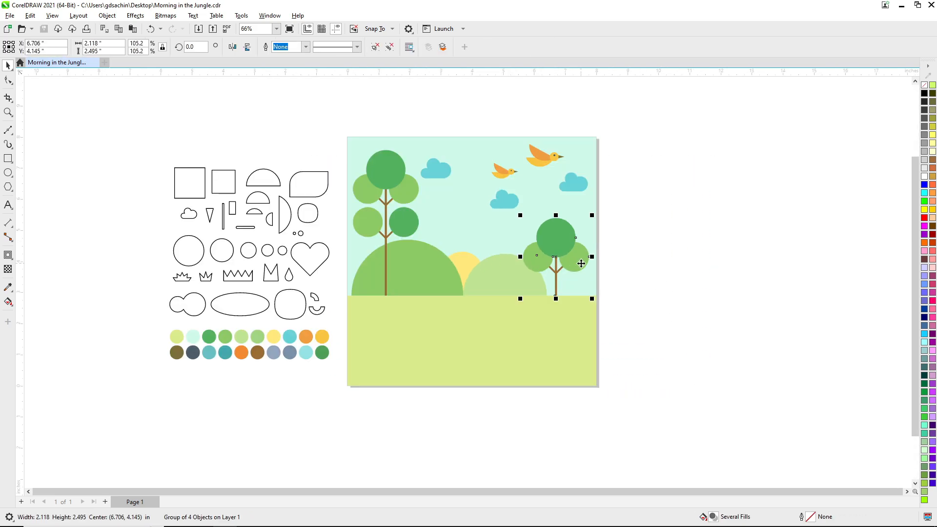
{"action": "left_click_drag", "start_coordinate": [577, 263], "coordinate": [402, 346]}
{"action": "right_click", "coordinate": [402, 346]}
{"action": "left_click_drag", "start_coordinate": [416, 298], "coordinate": [392, 325]}
{"action": "left_click_drag", "start_coordinate": [383, 357], "coordinate": [389, 356]}
{"action": "left_click", "coordinate": [310, 397]}
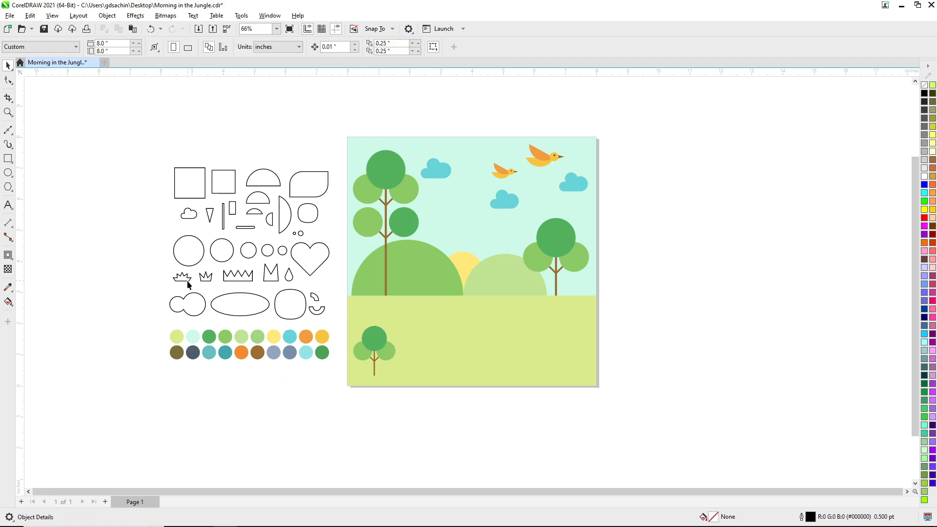
Place an enlarged copy of the wide spiky grass shape below the small tree, filled with the foliage's dark green and without outline.
{"action": "left_click_drag", "start_coordinate": [564, 251], "coordinate": [577, 296]}
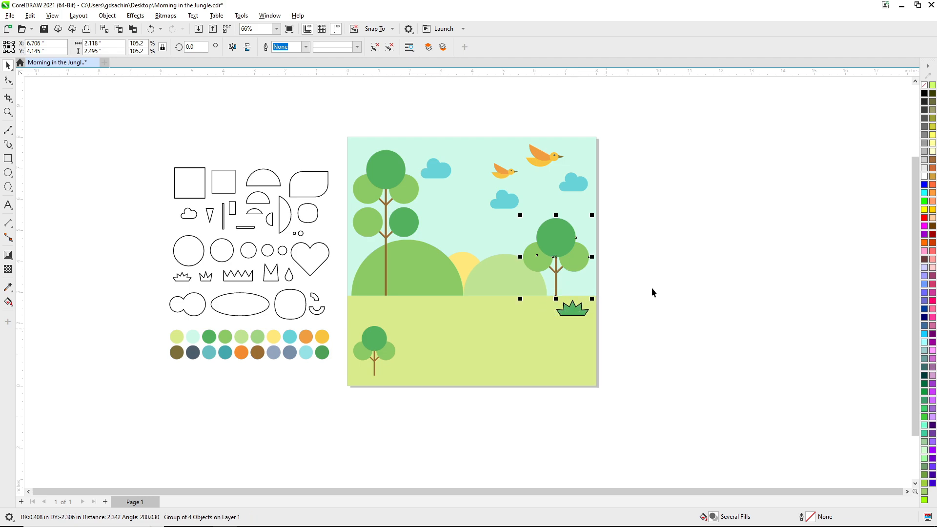
{"action": "left_click", "coordinate": [753, 222]}
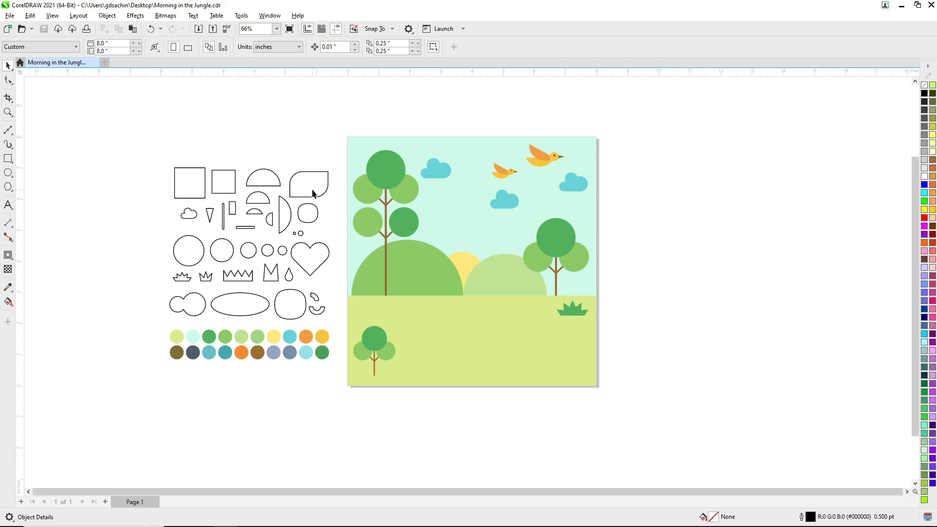
Copy the leaf-like shape with two rounded corners to the middle of the foreground and enlarge it as the elephant's body.
{"action": "scroll", "coordinate": [313, 195], "scroll_direction": "down", "scroll_amount": 3}
{"action": "scroll", "coordinate": [518, 361], "scroll_direction": "up", "scroll_amount": 4}
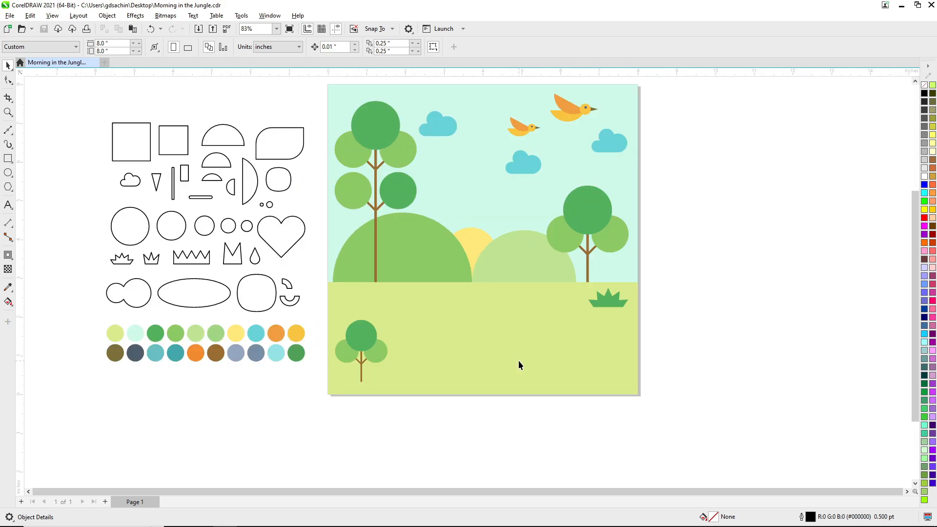
{"action": "left_click_drag", "start_coordinate": [288, 145], "coordinate": [527, 376]}
{"action": "right_click", "coordinate": [471, 333]}
{"action": "left_click_drag", "start_coordinate": [504, 362], "coordinate": [491, 355]}
{"action": "left_click", "coordinate": [464, 421]}
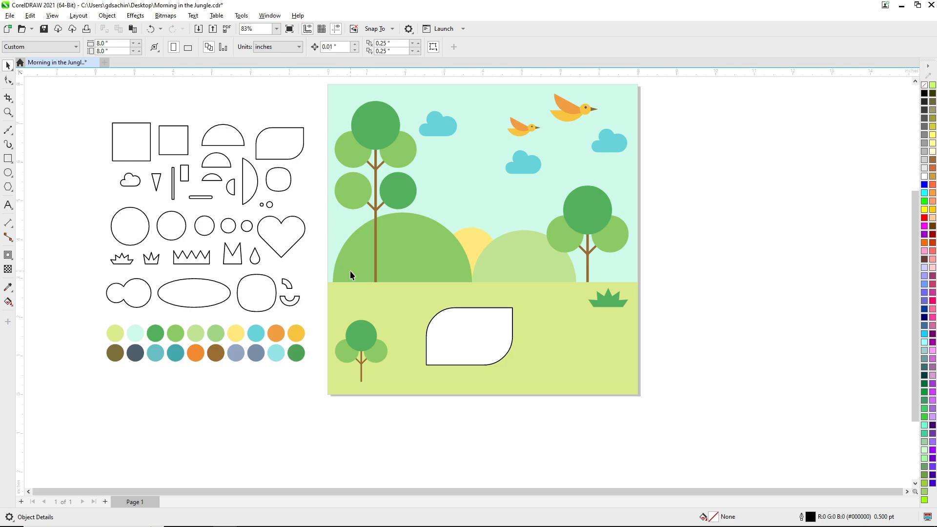
Copy the large rounded square onto the body's upper-right corner as the elephant's head.
{"action": "left_click_drag", "start_coordinate": [259, 287], "coordinate": [475, 321]}
{"action": "right_click", "coordinate": [475, 321]}
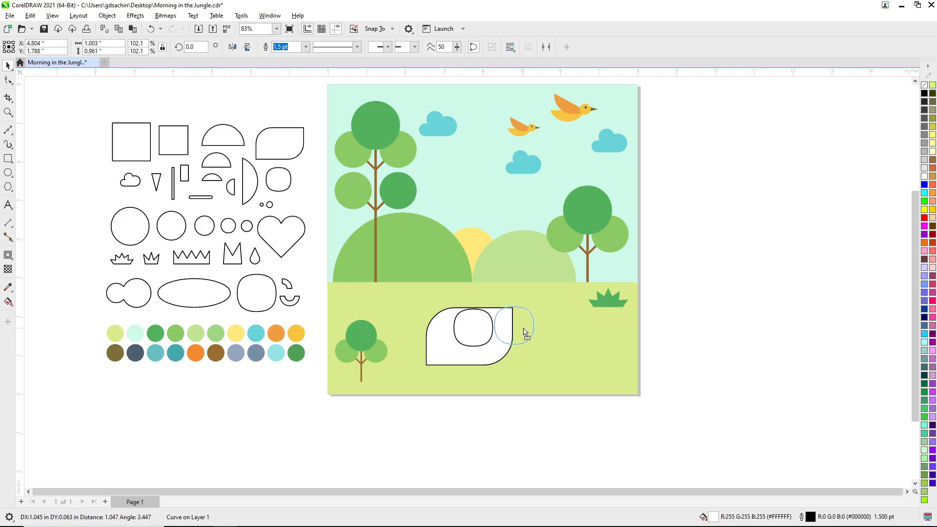
{"action": "left_click_drag", "start_coordinate": [525, 333], "coordinate": [524, 329]}
{"action": "left_click", "coordinate": [661, 315]}
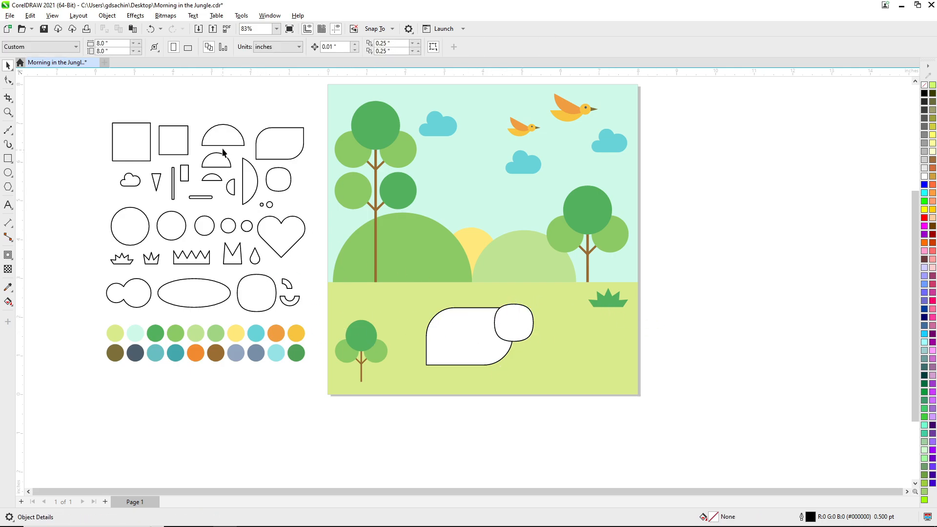
Copy the medium semicircle onto the body beside the head and rotate it a quarter turn for the ear.
{"action": "left_click_drag", "start_coordinate": [222, 153], "coordinate": [492, 324]}
{"action": "scroll", "coordinate": [492, 324], "scroll_direction": "up", "scroll_amount": 3}
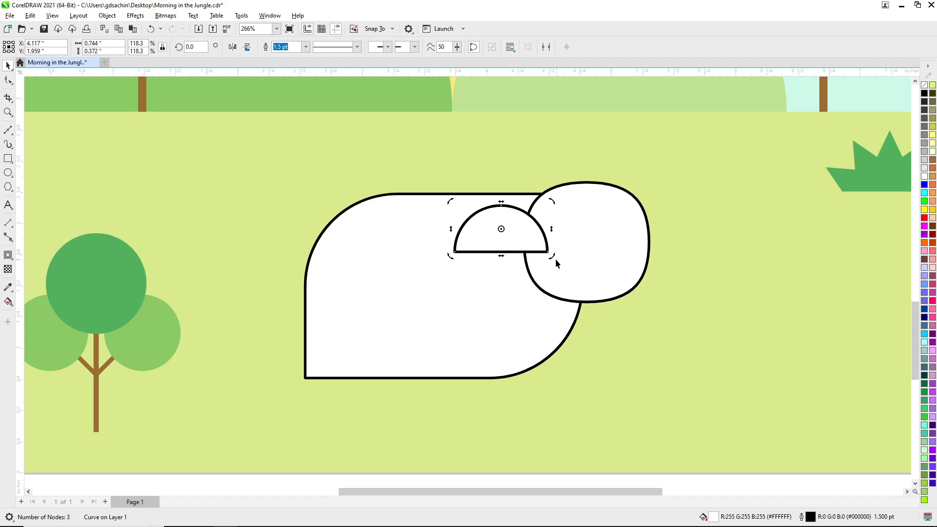
{"action": "left_click_drag", "start_coordinate": [535, 267], "coordinate": [528, 273]}
Turn the ear's flat side toward the head, overlap it with the head's left edge and centre it vertically on the head.
{"action": "left_click", "coordinate": [564, 245], "text": "shift"}
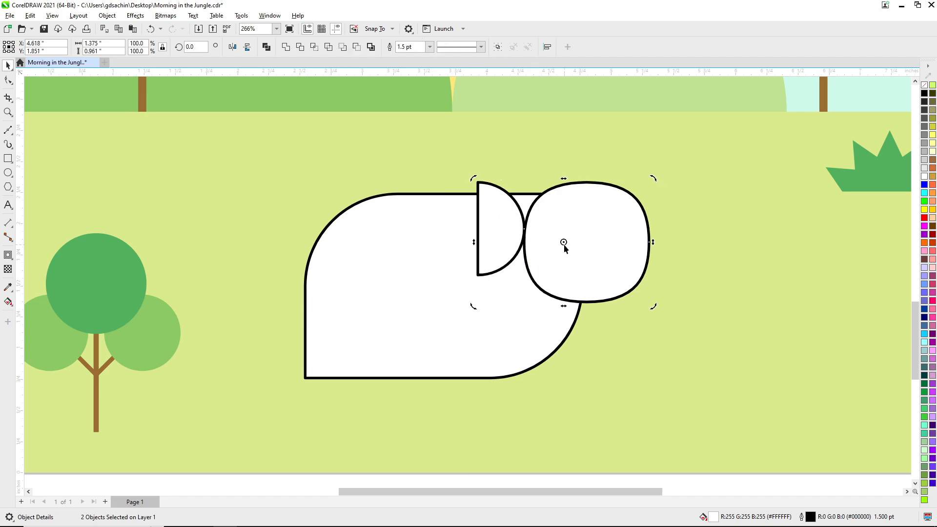
{"action": "key", "text": "c"}
{"action": "key", "text": "e"}
{"action": "key", "text": "l"}
{"action": "left_click", "coordinate": [581, 257], "text": "shift"}
{"action": "left_click_drag", "start_coordinate": [574, 242], "coordinate": [499, 242]}
{"action": "left_click_drag", "start_coordinate": [499, 241], "coordinate": [541, 233]}
{"action": "left_click", "coordinate": [579, 218], "text": "shift"}
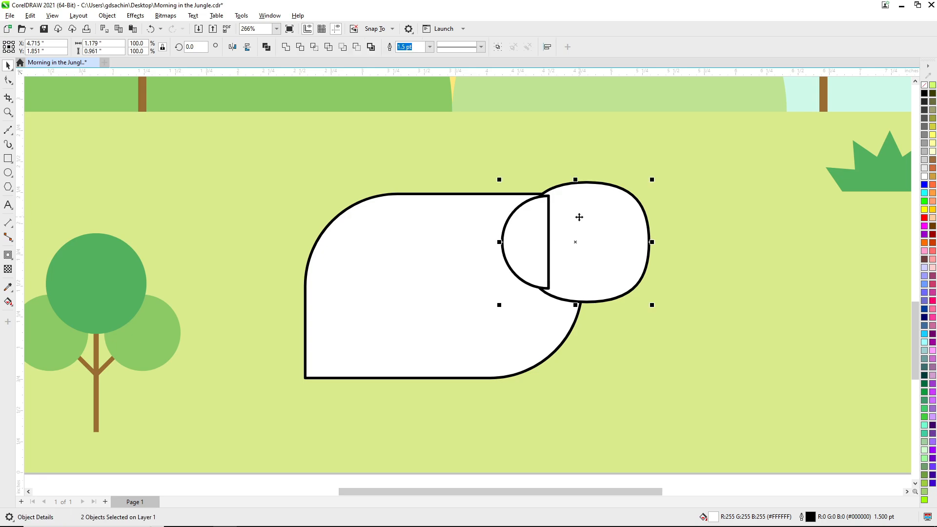
{"action": "left_click", "coordinate": [655, 281]}
Fill the elephant's body with the palette's teal (R 95, G 188, B 190) and shrink it to about 1.81 by 1.2 inches.
{"action": "scroll", "coordinate": [586, 252], "scroll_direction": "down", "scroll_amount": 4}
{"action": "left_click", "coordinate": [338, 187]}
{"action": "scroll", "coordinate": [424, 264], "scroll_direction": "up", "scroll_amount": 2}
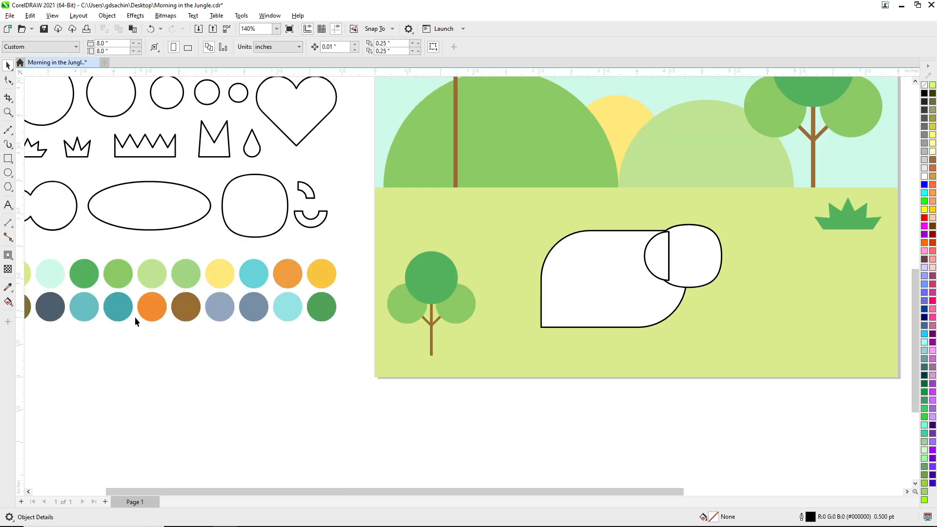
{"action": "scroll", "coordinate": [537, 295], "scroll_direction": "down", "scroll_amount": 2}
{"action": "scroll", "coordinate": [488, 305], "scroll_direction": "up", "scroll_amount": 2}
{"action": "left_click_drag", "start_coordinate": [170, 299], "coordinate": [650, 264]}
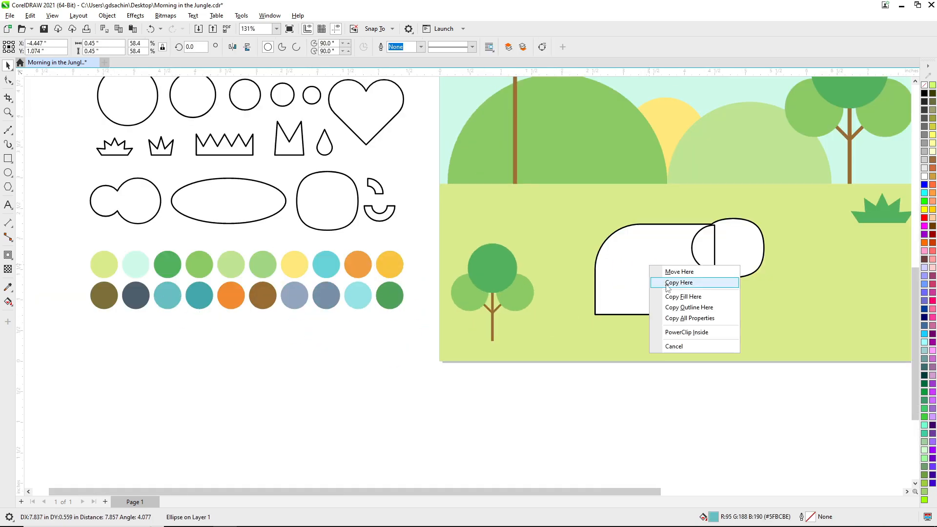
{"action": "left_click", "coordinate": [681, 296]}
{"action": "left_click_drag", "start_coordinate": [595, 318], "coordinate": [618, 300]}
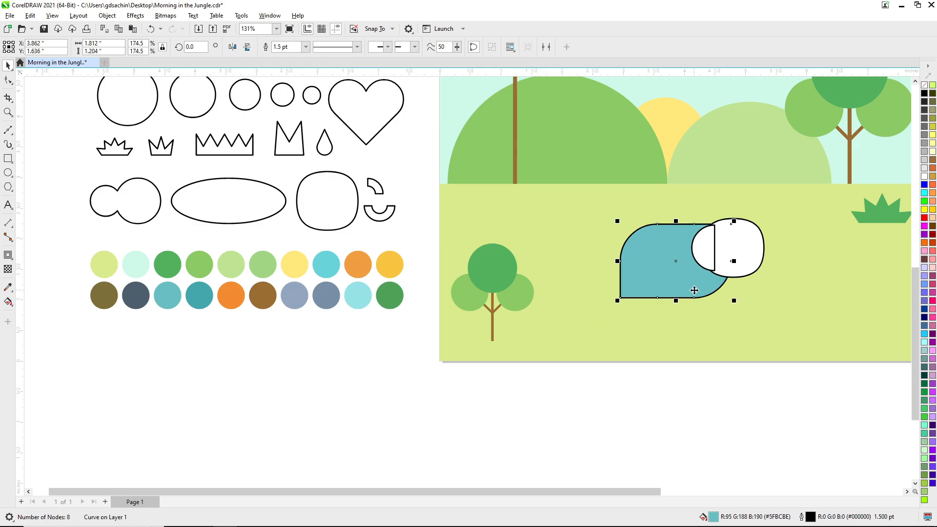
Fill the head with the body's teal and the ear with the darker teal (R 58, G 163, B 167), and remove all the elephant's outlines.
{"action": "key", "text": "z"}
{"action": "left_click_drag", "start_coordinate": [605, 210], "coordinate": [778, 306]}
{"action": "scroll", "coordinate": [507, 251], "scroll_direction": "down", "scroll_amount": 3}
{"action": "left_click_drag", "start_coordinate": [280, 182], "coordinate": [631, 388]}
{"action": "key", "text": "F3"}
{"action": "left_click", "coordinate": [8, 65]}
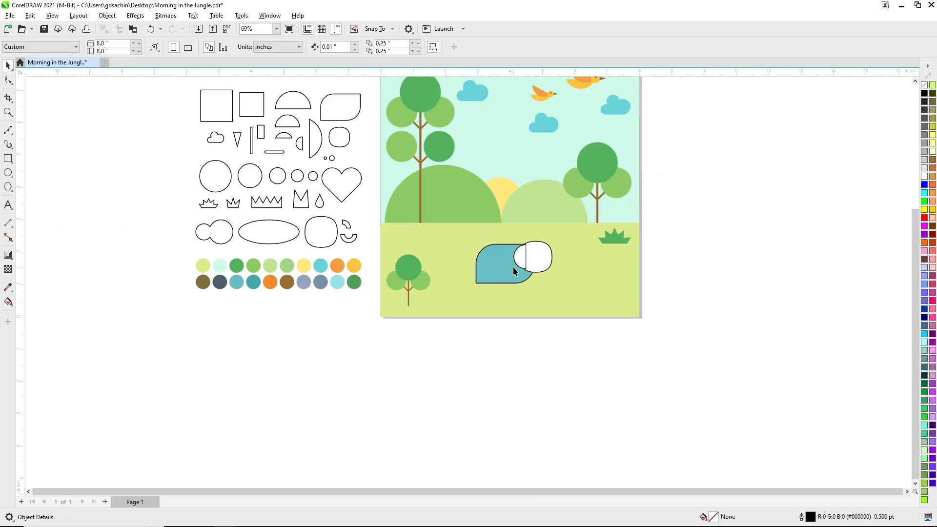
{"action": "left_click_drag", "start_coordinate": [514, 266], "coordinate": [531, 260]}
{"action": "left_click", "coordinate": [558, 293]}
{"action": "left_click_drag", "start_coordinate": [254, 283], "coordinate": [521, 253]}
{"action": "left_click", "coordinate": [556, 285]}
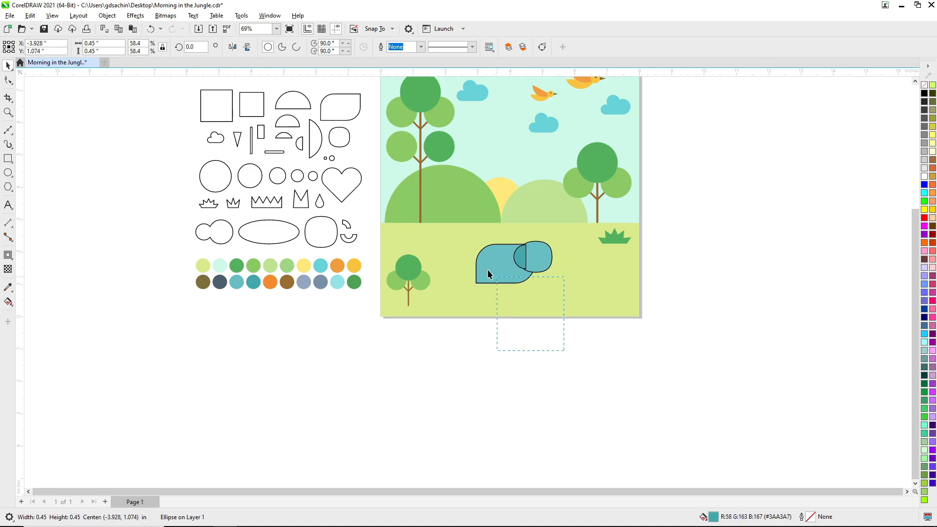
{"action": "left_click", "coordinate": [723, 267]}
{"action": "left_click_drag", "start_coordinate": [578, 370], "coordinate": [617, 391]}
Copy the small upright rectangle beneath the rear of the body as a leg and enlarge it to about 0.78 inch tall.
{"action": "scroll", "coordinate": [671, 371], "scroll_direction": "up", "scroll_amount": 3}
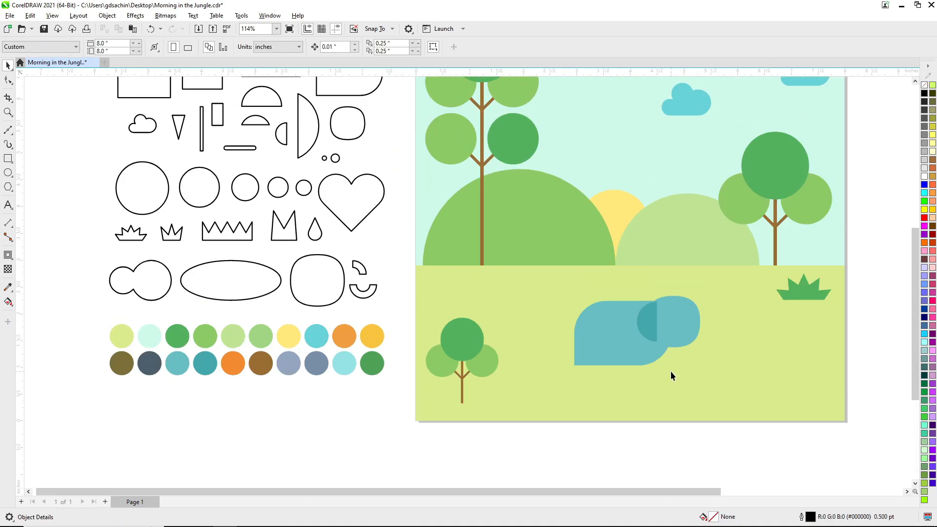
{"action": "left_click_drag", "start_coordinate": [219, 144], "coordinate": [592, 408]}
{"action": "right_click", "coordinate": [591, 409]}
{"action": "key", "text": "F3"}
{"action": "key", "text": "F2"}
{"action": "left_click_drag", "start_coordinate": [543, 347], "coordinate": [605, 425]}
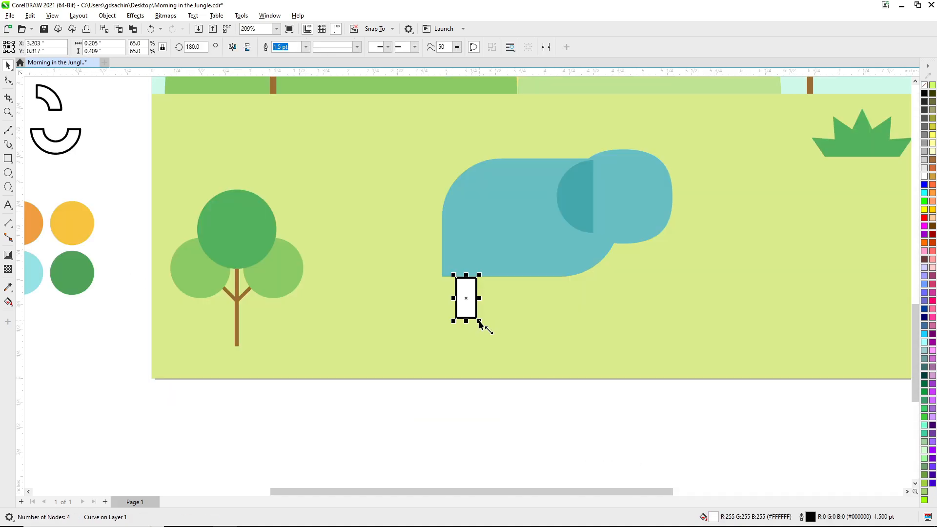
{"action": "left_click_drag", "start_coordinate": [468, 348], "coordinate": [481, 348]}
Duplicate the leg three times along the underside of the body and align the rearmost leg with the body's left edge.
{"action": "left_click_drag", "start_coordinate": [564, 313], "coordinate": [523, 309]}
{"action": "key", "text": "ctrl+r"}
{"action": "key", "text": "ctrl+r"}
{"action": "left_click", "coordinate": [470, 241], "text": "shift"}
{"action": "key", "text": "l"}
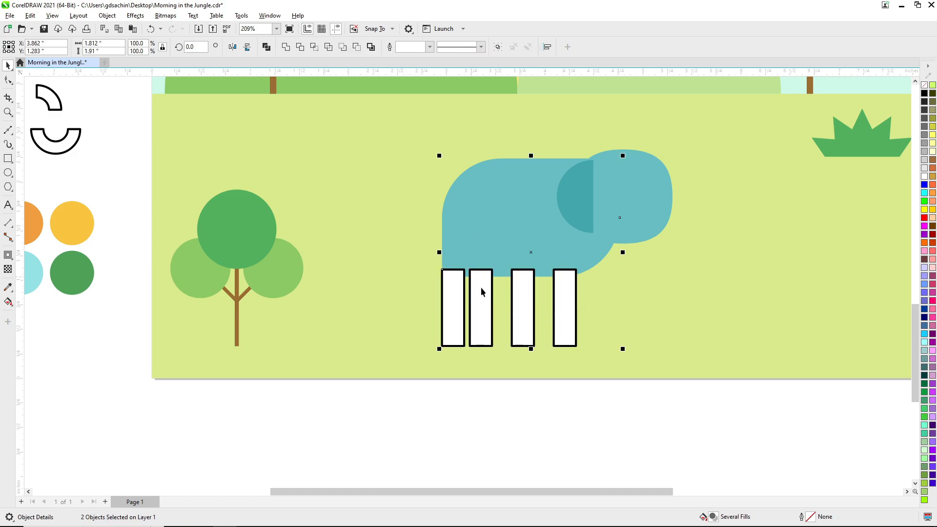
Distribute the four legs with equal horizontal spacing.
{"action": "left_click", "coordinate": [455, 307]}
{"action": "left_click", "coordinate": [481, 313], "text": "shift"}
{"action": "left_click", "coordinate": [547, 47]}
{"action": "left_click", "coordinate": [816, 186]}
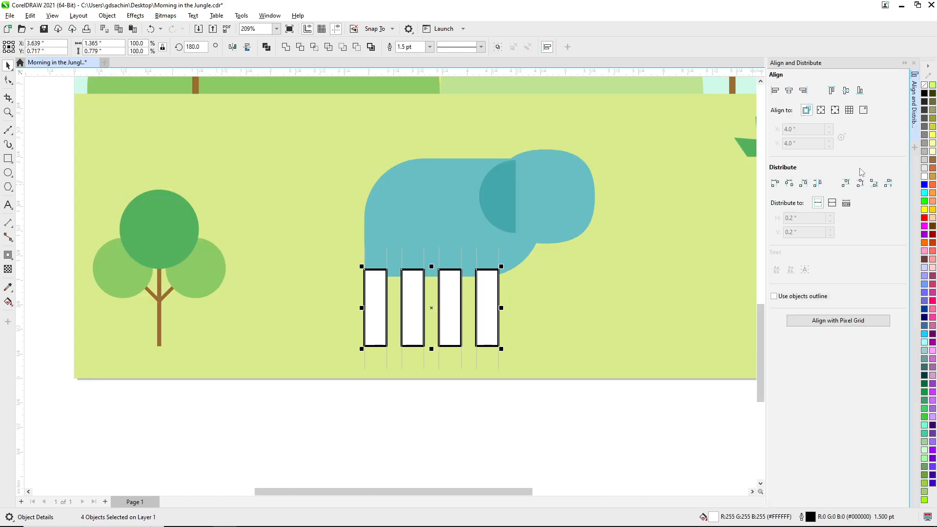
{"action": "left_click", "coordinate": [914, 63]}
Fill the first and third legs with the body's teal and the second and fourth with the ear's darker teal.
{"action": "scroll", "coordinate": [532, 281], "scroll_direction": "down", "scroll_amount": 4}
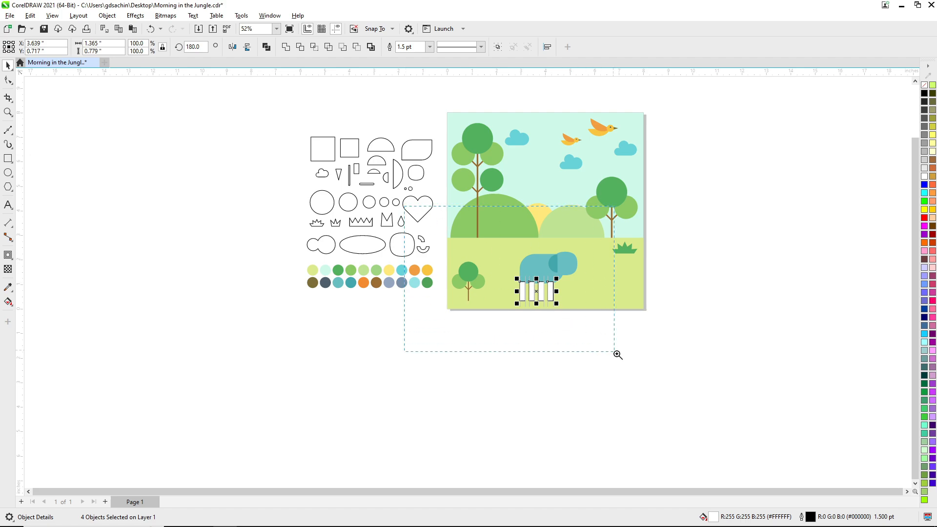
{"action": "left_click_drag", "start_coordinate": [614, 352], "coordinate": [640, 377]}
{"action": "left_click_drag", "start_coordinate": [477, 233], "coordinate": [467, 271]}
{"action": "left_click", "coordinate": [495, 302]}
{"action": "left_click_drag", "start_coordinate": [508, 237], "coordinate": [513, 277]}
{"action": "left_click", "coordinate": [535, 308]}
{"action": "key", "text": "Escape"}
{"action": "left_click_drag", "start_coordinate": [542, 214], "coordinate": [530, 275]}
{"action": "left_click", "coordinate": [513, 309]}
{"action": "left_click", "coordinate": [542, 305]}
{"action": "key", "text": "Escape"}
Bring the elephant's body, ear and head in front of the legs.
{"action": "left_click", "coordinate": [542, 217]}
{"action": "left_click", "coordinate": [505, 226], "text": "shift"}
{"action": "left_click", "coordinate": [558, 220], "text": "shift"}
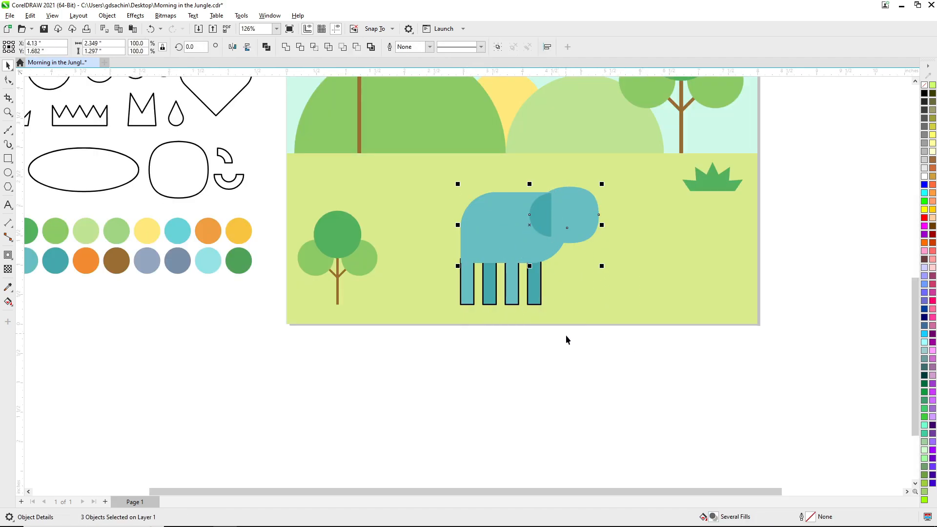
Remove the outlines of all four legs and shorten them from below to about 0.56 inch.
{"action": "left_click_drag", "start_coordinate": [566, 336], "coordinate": [436, 241]}
{"action": "right_click", "coordinate": [924, 85]}
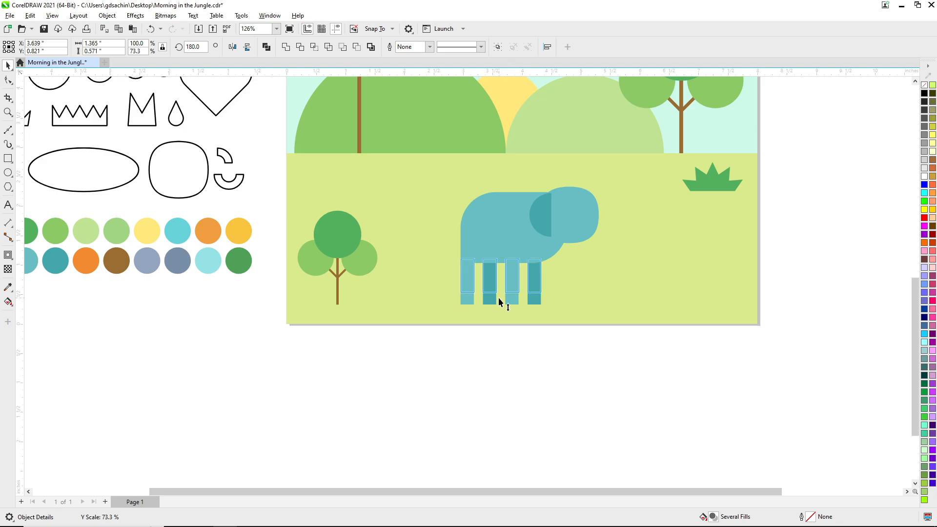
{"action": "left_click_drag", "start_coordinate": [498, 298], "coordinate": [500, 297]}
{"action": "key", "text": "Escape"}
Copy the small left-facing semicircle to the first leg and align it with the leg's bottom and right edges.
{"action": "key", "text": "F3"}
{"action": "key", "text": "F2"}
{"action": "left_click_drag", "start_coordinate": [271, 125], "coordinate": [559, 327]}
{"action": "left_click_drag", "start_coordinate": [255, 118], "coordinate": [595, 352]}
{"action": "key", "text": "F2"}
{"action": "left_click_drag", "start_coordinate": [562, 293], "coordinate": [649, 421]}
{"action": "left_click_drag", "start_coordinate": [445, 218], "coordinate": [429, 249]}
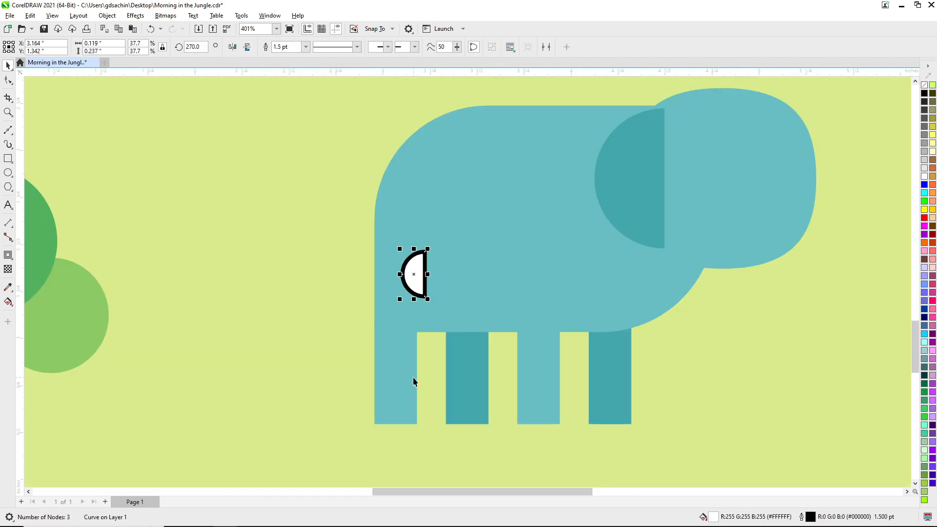
{"action": "left_click", "coordinate": [413, 377], "text": "shift"}
{"action": "key", "text": "r"}
{"action": "key", "text": "b"}
{"action": "key", "text": "Escape"}
Fill the first leg's semicircle with the darker teal (R 58, G 163, B 167) and remove its outline.
{"action": "scroll", "coordinate": [452, 368], "scroll_direction": "down", "scroll_amount": 1}
{"action": "key", "text": "F2"}
{"action": "left_click_drag", "start_coordinate": [357, 272], "coordinate": [551, 455]}
{"action": "left_click_drag", "start_coordinate": [489, 316], "coordinate": [471, 334]}
{"action": "left_click", "coordinate": [423, 338]}
{"action": "right_click", "coordinate": [924, 85]}
Copy the foot semicircle to the second leg, align it with the leg's right edge and fill it with the lighter body teal.
{"action": "right_click", "coordinate": [470, 334]}
{"action": "left_click", "coordinate": [460, 277], "text": "shift"}
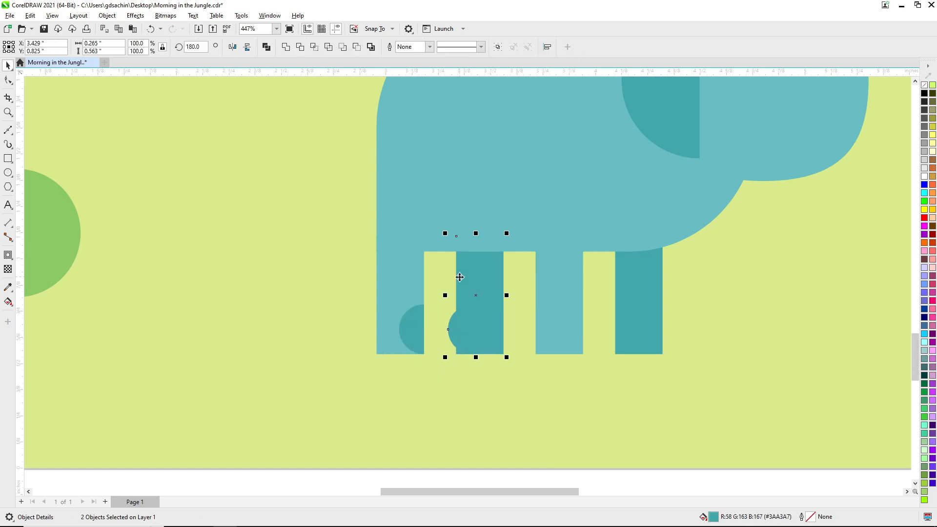
{"action": "key", "text": "r"}
{"action": "key", "text": "Escape"}
{"action": "left_click_drag", "start_coordinate": [544, 322], "coordinate": [492, 334]}
{"action": "left_click", "coordinate": [512, 365]}
Copy the first leg's dark semicircle to the third leg and align it with that leg's right edge.
{"action": "right_click", "coordinate": [510, 330]}
{"action": "left_click_drag", "start_coordinate": [417, 329], "coordinate": [555, 336]}
{"action": "key", "text": "Escape"}
{"action": "left_click", "coordinate": [562, 315], "text": "shift"}
{"action": "key", "text": "r"}
{"action": "key", "text": "Escape"}
Copy the second leg's light semicircle to the fourth leg and align it with that leg's right edge.
{"action": "right_click", "coordinate": [555, 335]}
{"action": "left_click", "coordinate": [650, 317], "text": "shift"}
{"action": "key", "text": "r"}
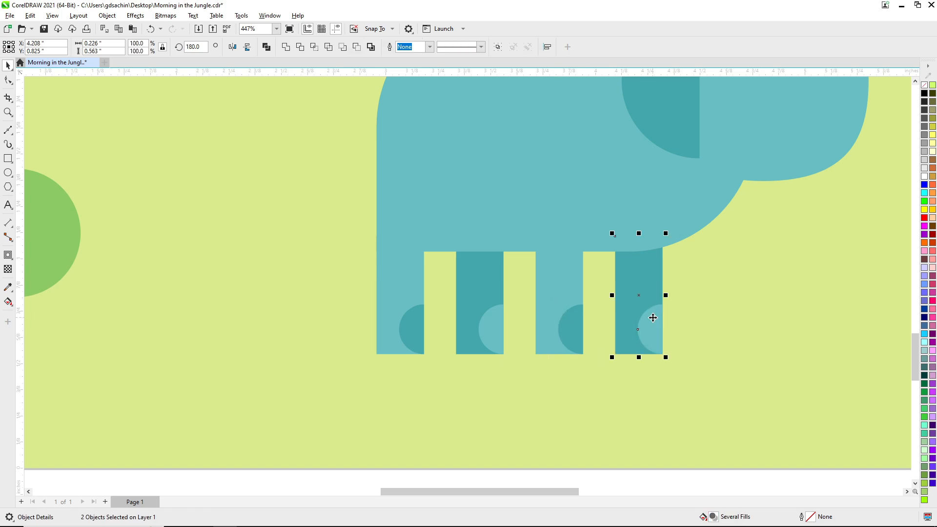
{"action": "key", "text": "Escape"}
Copy the half-ring shape to the elephant's rear as a tail and fill it with the ear's darker teal.
{"action": "scroll", "coordinate": [545, 333], "scroll_direction": "down", "scroll_amount": 4}
{"action": "scroll", "coordinate": [616, 363], "scroll_direction": "up", "scroll_amount": 1}
{"action": "scroll", "coordinate": [557, 323], "scroll_direction": "up", "scroll_amount": 1}
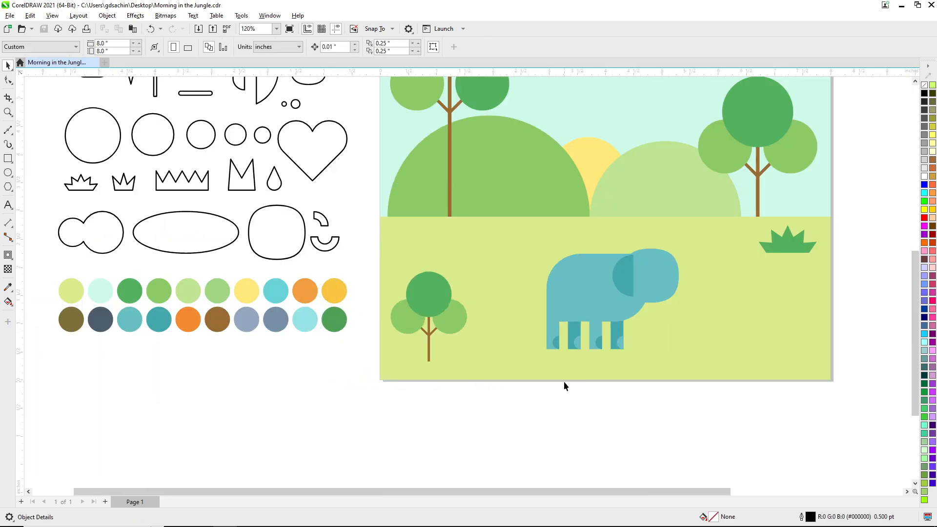
{"action": "scroll", "coordinate": [507, 328], "scroll_direction": "up", "scroll_amount": 3}
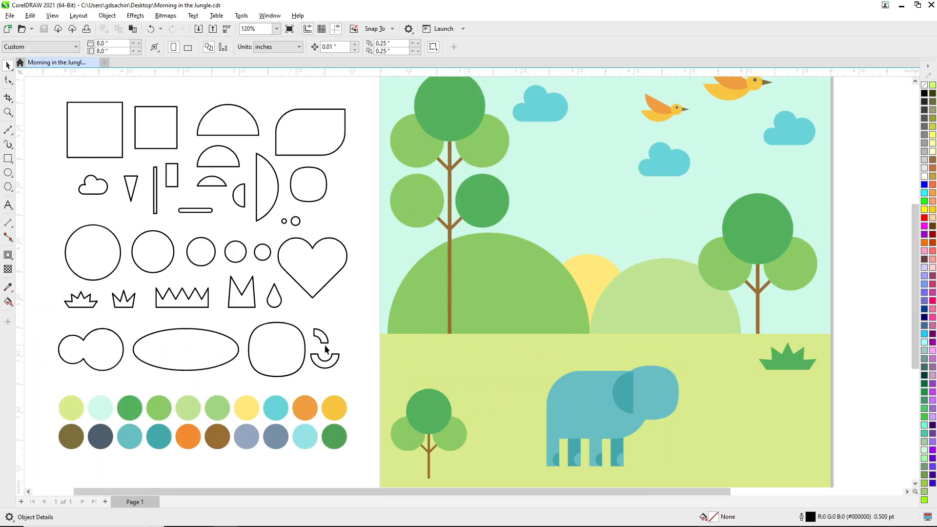
{"action": "left_click_drag", "start_coordinate": [330, 369], "coordinate": [548, 400]}
{"action": "right_click", "coordinate": [548, 401]}
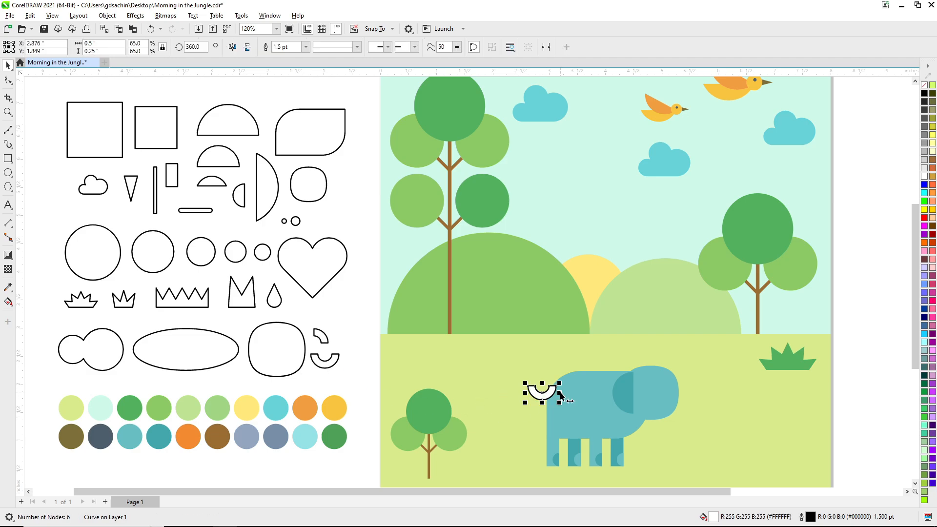
{"action": "left_click_drag", "start_coordinate": [631, 397], "coordinate": [553, 387]}
{"action": "left_click", "coordinate": [576, 421]}
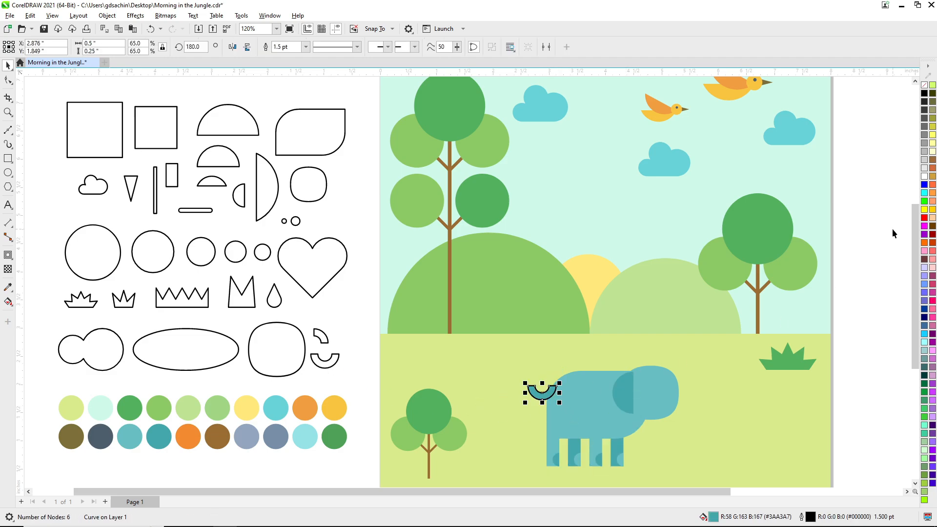
Flip the tail upside down, remove its outline and place it behind the rear edge of the body.
{"action": "scroll", "coordinate": [501, 247], "scroll_direction": "up", "scroll_amount": 3}
{"action": "left_click_drag", "start_coordinate": [486, 201], "coordinate": [485, 220]}
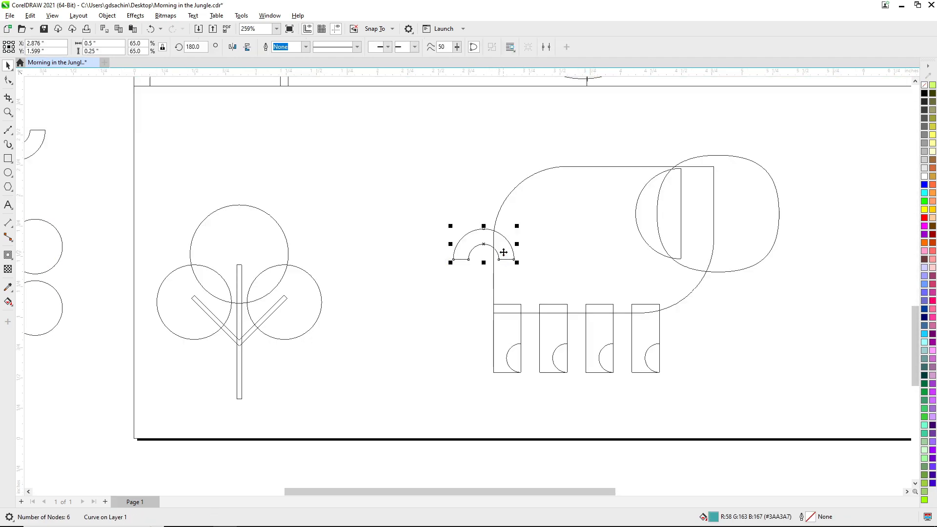
{"action": "left_click", "coordinate": [737, 215], "text": "shift"}
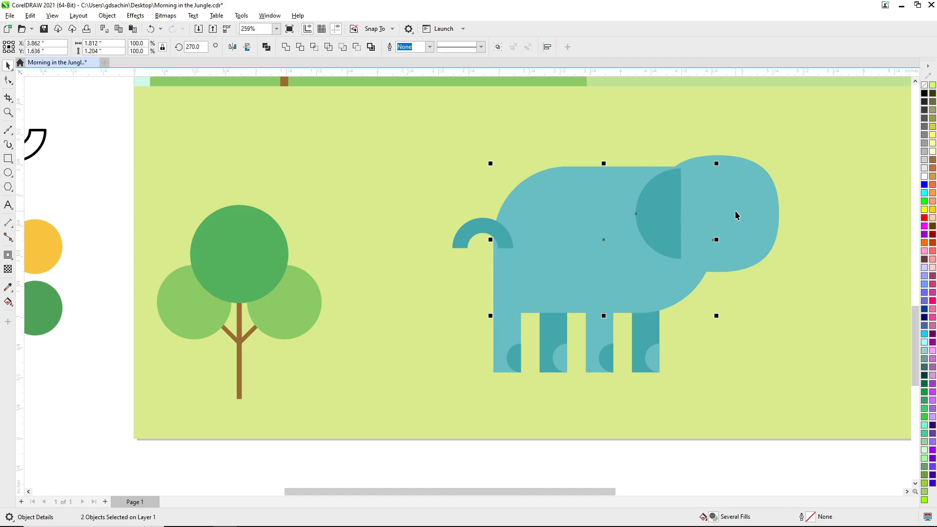
{"action": "key", "text": "Escape"}
{"action": "left_click_drag", "start_coordinate": [479, 231], "coordinate": [480, 245]}
{"action": "key", "text": "Escape"}
Move the four legs together with their foot semicircles slightly up into the body.
{"action": "key", "text": "F3"}
{"action": "key", "text": "F3"}
{"action": "key", "text": "F3"}
{"action": "key", "text": "F2"}
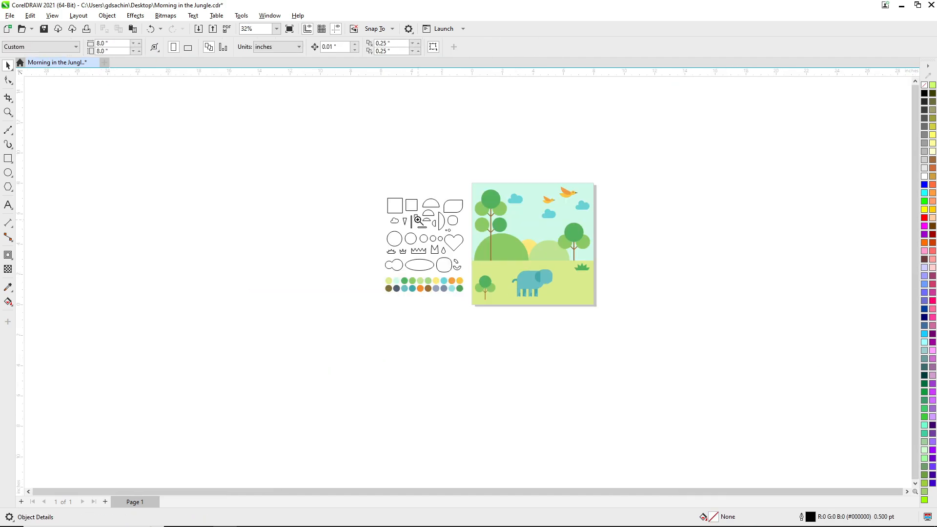
{"action": "left_click_drag", "start_coordinate": [419, 220], "coordinate": [602, 353]}
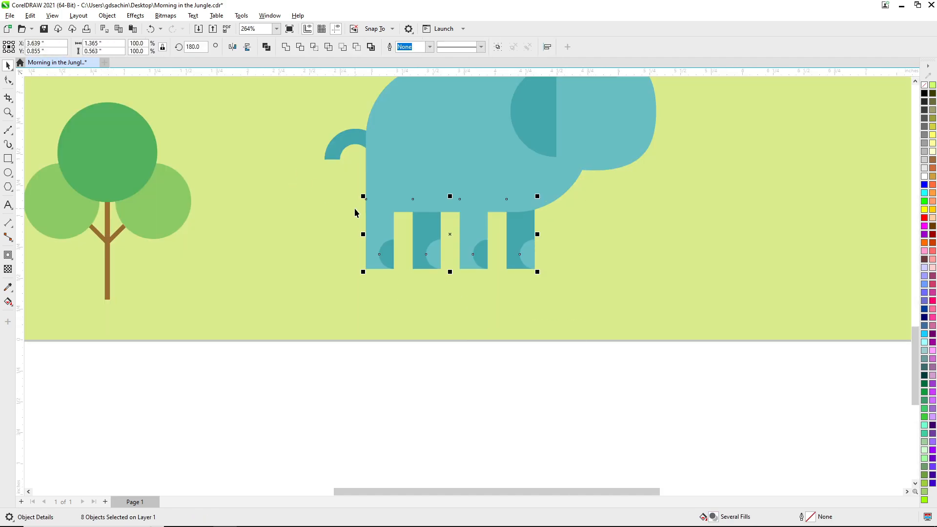
{"action": "left_click", "coordinate": [525, 364]}
{"action": "key", "text": "F3"}
{"action": "key", "text": "F3"}
{"action": "left_click_drag", "start_coordinate": [272, 110], "coordinate": [664, 414]}
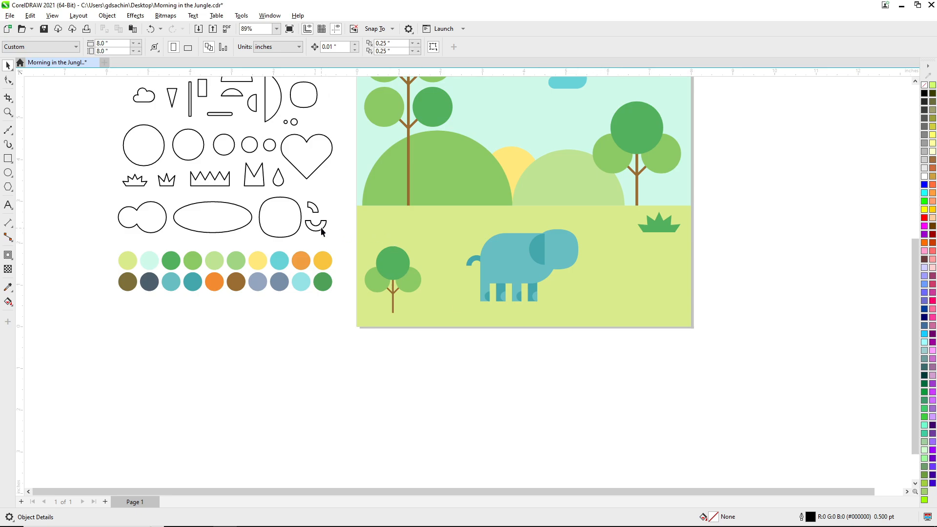
Copy the quarter-ring and half-ring shapes to the grass in front of the elephant's head.
{"action": "left_click", "coordinate": [315, 208]}
{"action": "left_click", "coordinate": [319, 229], "text": "shift"}
{"action": "left_click_drag", "start_coordinate": [319, 228], "coordinate": [614, 289]}
{"action": "key", "text": "Escape"}
{"action": "key", "text": "F2"}
{"action": "left_click_drag", "start_coordinate": [441, 212], "coordinate": [732, 348]}
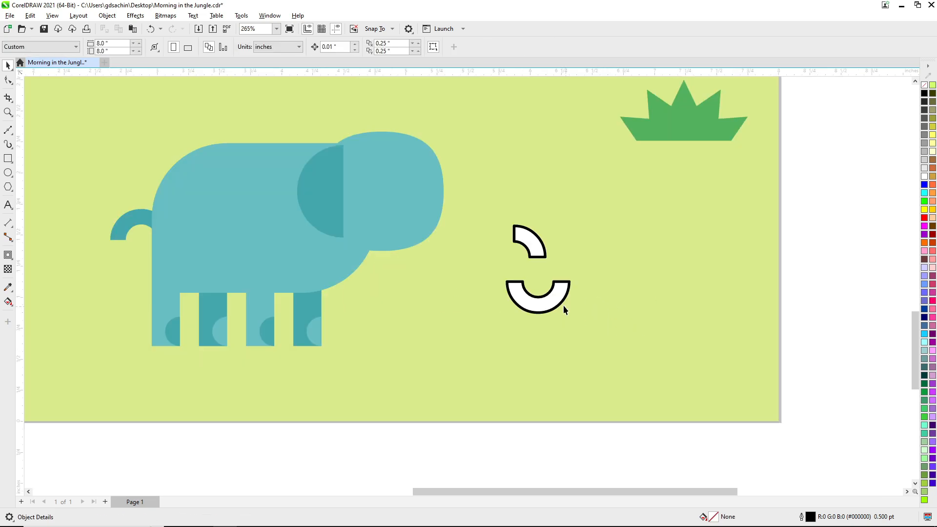
Move the copied half-ring up to meet the lower end of the quarter-ring, working in wireframe view.
{"action": "left_click_drag", "start_coordinate": [501, 277], "coordinate": [618, 371]}
{"action": "key", "text": "shift+F9"}
{"action": "left_click_drag", "start_coordinate": [521, 312], "coordinate": [576, 261]}
{"action": "key", "text": "F2"}
{"action": "left_click_drag", "start_coordinate": [404, 143], "coordinate": [690, 370]}
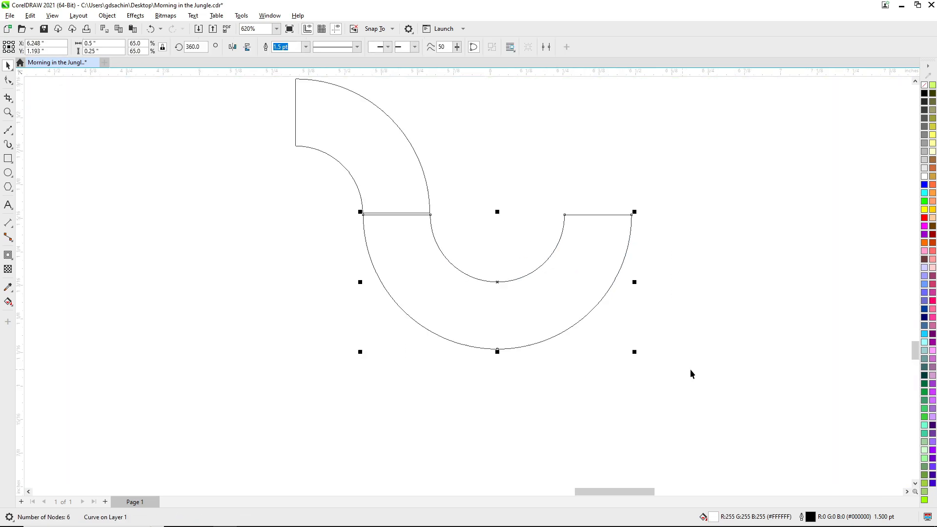
Shift the half-ring back beneath the quarter-ring and align the right edges of both shapes.
{"action": "left_click_drag", "start_coordinate": [397, 283], "coordinate": [292, 281]}
{"action": "left_click", "coordinate": [390, 178]}
{"action": "key", "text": "Escape"}
{"action": "key", "text": "F2"}
{"action": "left_click_drag", "start_coordinate": [299, 140], "coordinate": [506, 355]}
{"action": "left_click", "coordinate": [356, 253]}
{"action": "left_click", "coordinate": [433, 208], "text": "shift"}
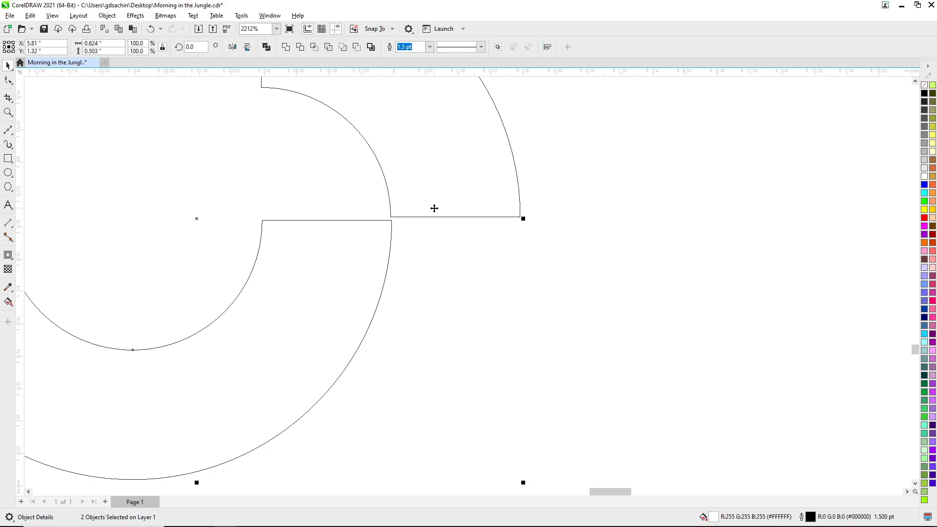
{"action": "key", "text": "r"}
{"action": "left_click_drag", "start_coordinate": [489, 243], "coordinate": [489, 239]}
{"action": "left_click", "coordinate": [458, 182], "text": "shift"}
{"action": "key", "text": "Escape"}
{"action": "scroll", "coordinate": [451, 276], "scroll_direction": "down", "scroll_amount": 2}
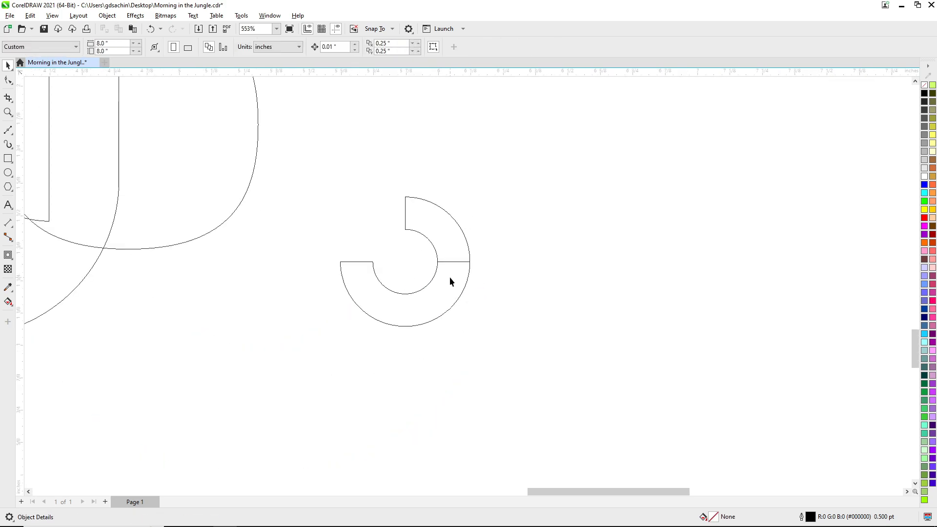
Shift the half-ring right so one arm continues the quarter-ring as an S-shaped trunk, and restore the normal view.
{"action": "left_click", "coordinate": [450, 277]}
{"action": "left_click_drag", "start_coordinate": [338, 294], "coordinate": [561, 295]}
{"action": "key", "text": "Escape"}
{"action": "key", "text": "F2"}
{"action": "left_click_drag", "start_coordinate": [411, 225], "coordinate": [526, 320]}
{"action": "key", "text": "ctrl+z"}
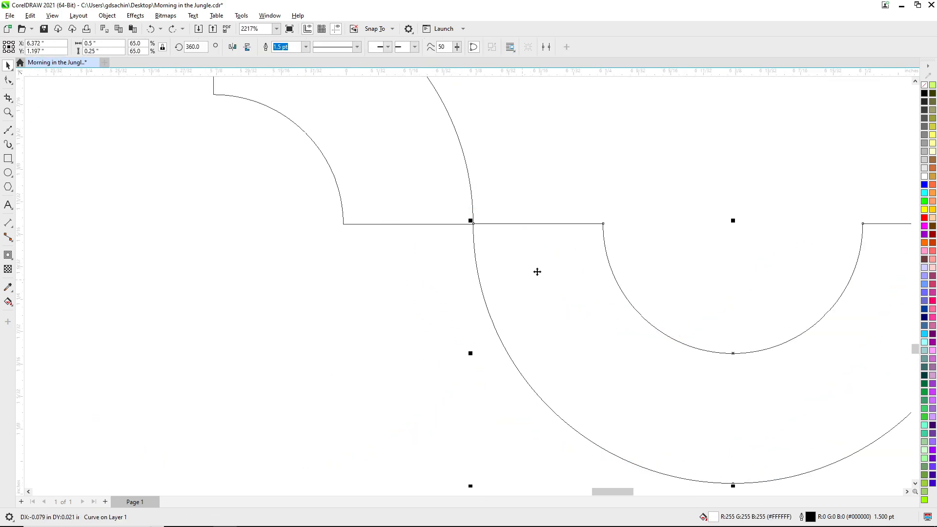
{"action": "left_click_drag", "start_coordinate": [538, 273], "coordinate": [408, 280]}
{"action": "key", "text": "Escape"}
{"action": "key", "text": "shift+F9"}
{"action": "scroll", "coordinate": [510, 282], "scroll_direction": "down", "scroll_amount": 5}
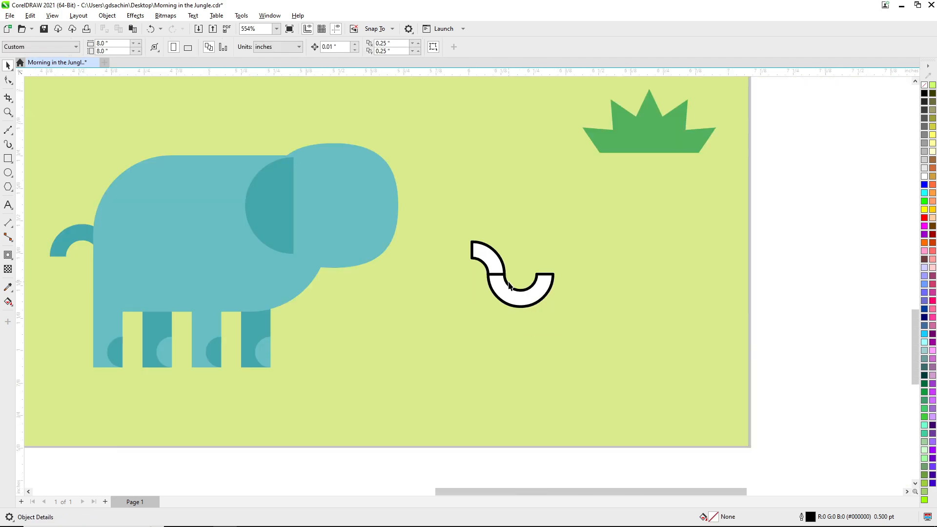
Fill the trunk pieces with the darker teal without outlines and place them behind the front edge of the elephant's head.
{"action": "key", "text": "F2"}
{"action": "left_click_drag", "start_coordinate": [365, 231], "coordinate": [559, 383]}
{"action": "left_click_drag", "start_coordinate": [427, 203], "coordinate": [551, 246]}
{"action": "left_click", "coordinate": [592, 252]}
{"action": "left_click", "coordinate": [593, 254]}
{"action": "key", "text": "ctrl+r"}
{"action": "left_click", "coordinate": [571, 222], "text": "shift"}
{"action": "left_click", "coordinate": [372, 191], "text": "shift"}
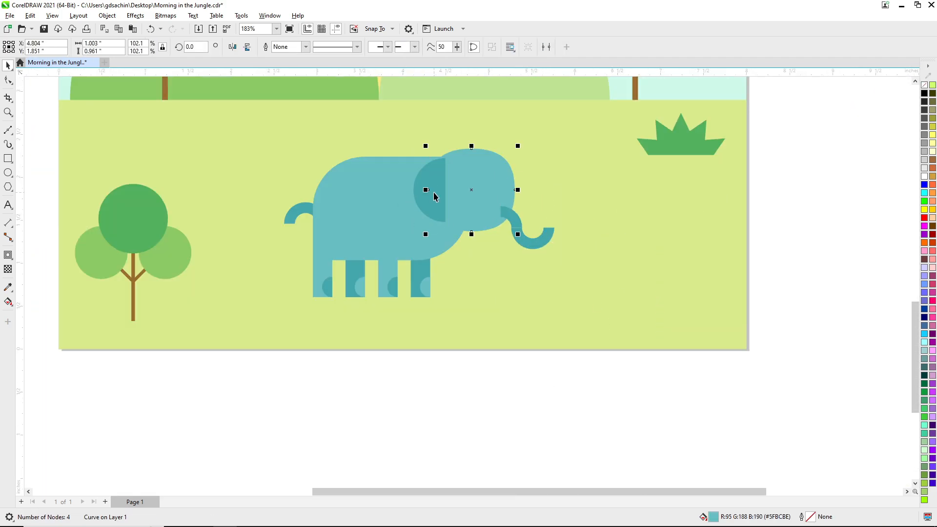
{"action": "left_click", "coordinate": [493, 402]}
Save the drawing with the trunk in place.
{"action": "scroll", "coordinate": [517, 285], "scroll_direction": "down", "scroll_amount": 2}
{"action": "key", "text": "F2"}
{"action": "left_click_drag", "start_coordinate": [357, 174], "coordinate": [580, 379]}
{"action": "key", "text": "ctrl+s"}
Copy the larger tiny circle to the elephant's head as an eye and fill it with dark slate, without an outline.
{"action": "scroll", "coordinate": [534, 306], "scroll_direction": "up", "scroll_amount": 1}
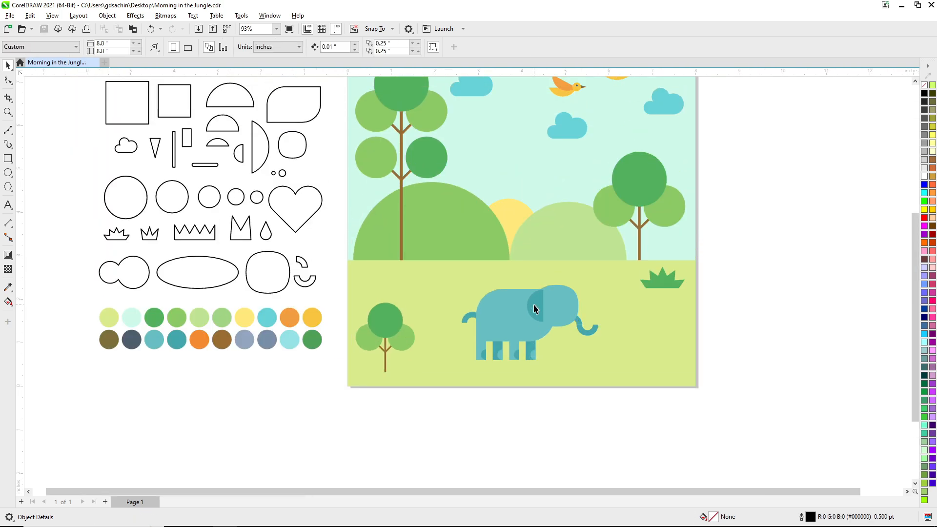
{"action": "scroll", "coordinate": [534, 306], "scroll_direction": "up", "scroll_amount": 1}
{"action": "left_click", "coordinate": [282, 213]}
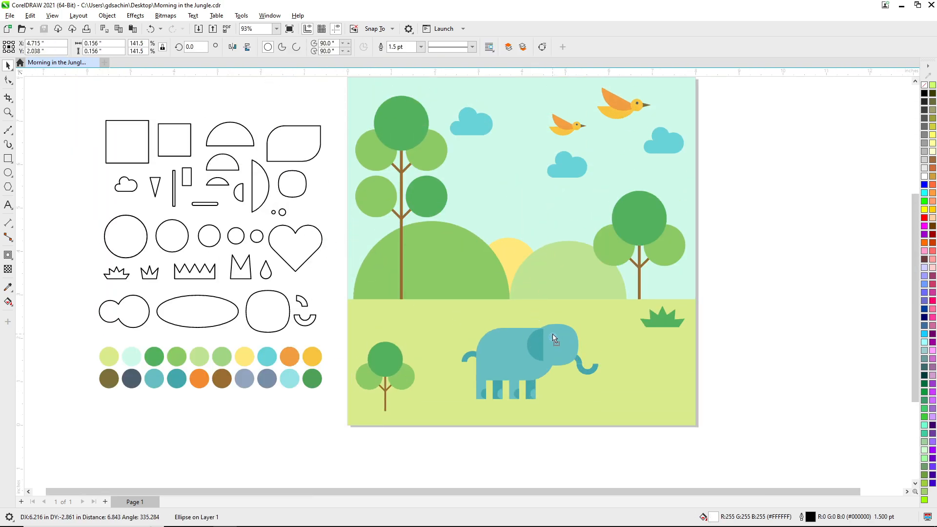
{"action": "left_click_drag", "start_coordinate": [553, 334], "coordinate": [553, 336]}
{"action": "left_click", "coordinate": [125, 392]}
{"action": "left_click_drag", "start_coordinate": [131, 380], "coordinate": [552, 337]}
{"action": "left_click", "coordinate": [576, 363]}
{"action": "left_click_drag", "start_coordinate": [448, 443], "coordinate": [666, 304]}
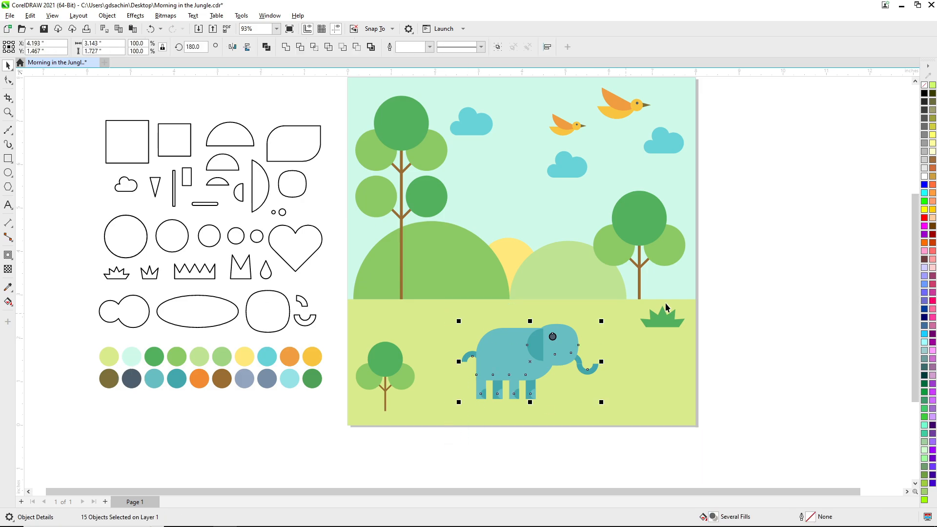
{"action": "left_click", "coordinate": [778, 330]}
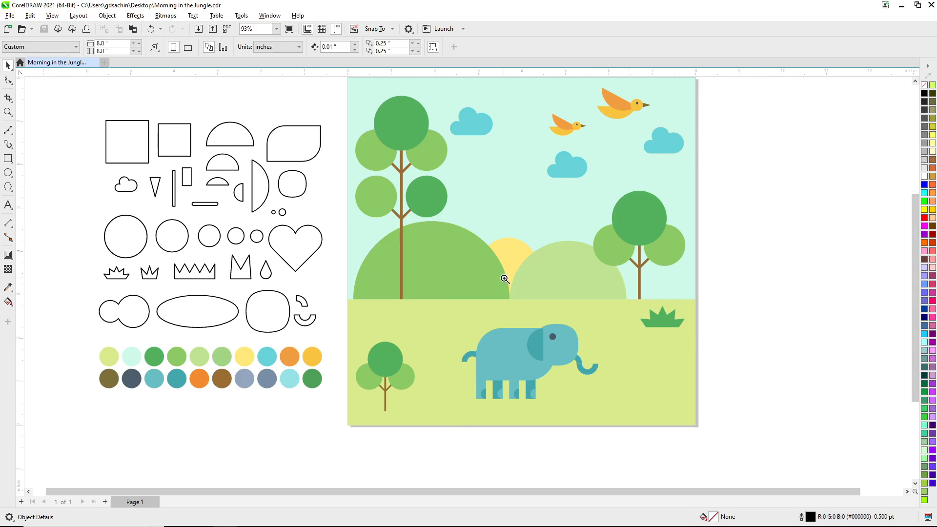
Fill the elephant's trunk with the head's lighter teal.
{"action": "left_click_drag", "start_coordinate": [504, 278], "coordinate": [625, 428]}
{"action": "left_click_drag", "start_coordinate": [491, 274], "coordinate": [529, 330]}
{"action": "left_click", "coordinate": [532, 320]}
{"action": "left_click", "coordinate": [551, 358]}
Nudge the trunk piece slightly to refine the joint in the elephant's trunk.
{"action": "scroll", "coordinate": [510, 322], "scroll_direction": "down", "scroll_amount": 2}
{"action": "key", "text": "F2"}
{"action": "left_click_drag", "start_coordinate": [402, 264], "coordinate": [591, 417]}
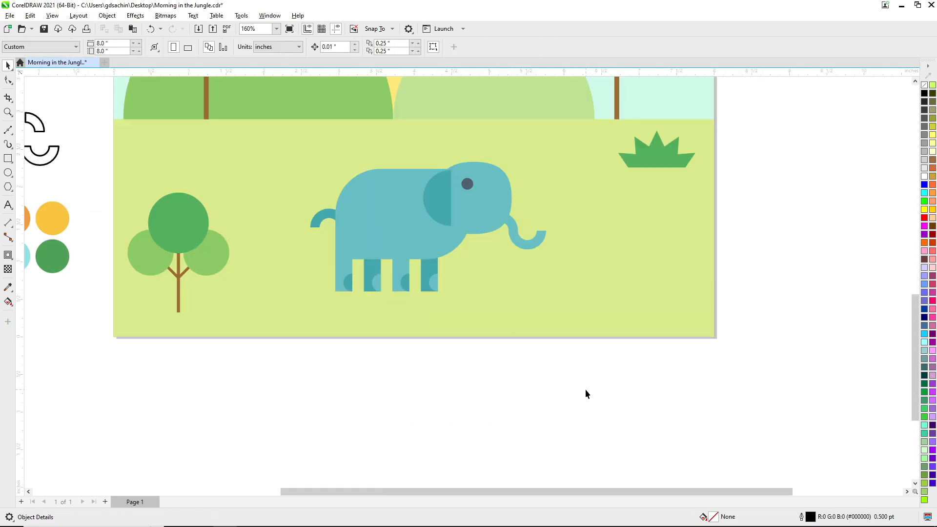
{"action": "scroll", "coordinate": [512, 324], "scroll_direction": "down", "scroll_amount": 1}
{"action": "key", "text": "F2"}
{"action": "left_click_drag", "start_coordinate": [382, 191], "coordinate": [525, 347]}
{"action": "key", "text": "F2"}
{"action": "left_click_drag", "start_coordinate": [461, 190], "coordinate": [605, 336]}
{"action": "key", "text": "shift+F9"}
{"action": "left_click_drag", "start_coordinate": [507, 238], "coordinate": [494, 233]}
{"action": "key", "text": "Right"}
{"action": "key", "text": "shift+F9"}
{"action": "key", "text": "Escape"}
Group all the parts of the elephant.
{"action": "scroll", "coordinate": [527, 294], "scroll_direction": "down", "scroll_amount": 4}
{"action": "key", "text": "F2"}
{"action": "left_click_drag", "start_coordinate": [412, 214], "coordinate": [430, 219]}
{"action": "key", "text": "ctrl+g"}
{"action": "key", "text": "Escape"}
Move the elephant up in front of the large hill and place a horizontally mirrored copy at the page's lower right.
{"action": "scroll", "coordinate": [508, 312], "scroll_direction": "down", "scroll_amount": 3}
{"action": "key", "text": "F2"}
{"action": "left_click_drag", "start_coordinate": [398, 183], "coordinate": [556, 322]}
{"action": "left_click", "coordinate": [487, 391]}
{"action": "right_click", "coordinate": [612, 308]}
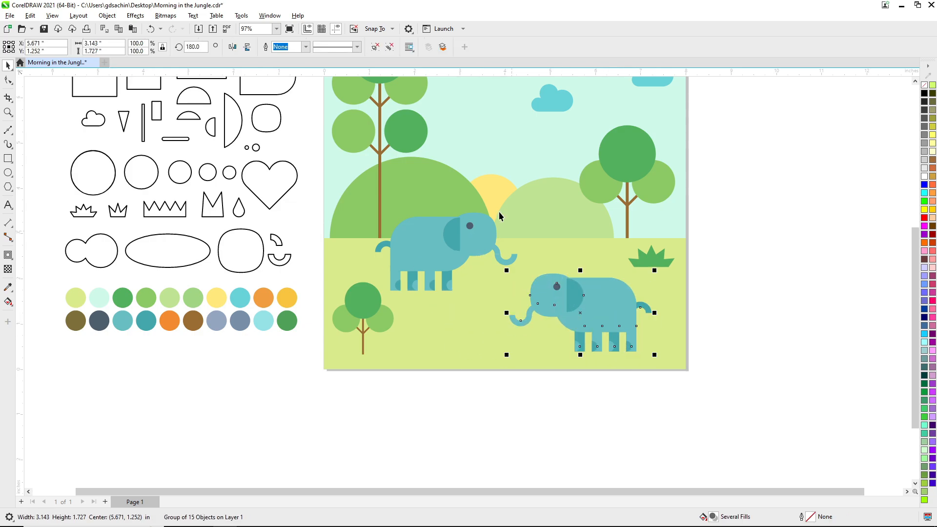
Ungroup the mirrored elephant and delete its head, ear, eye, tail and trunk, keeping only the body and legs.
{"action": "left_click", "coordinate": [375, 47]}
{"action": "key", "text": "Escape"}
{"action": "left_click", "coordinate": [577, 298]}
{"action": "key", "text": "Delete"}
{"action": "left_click", "coordinate": [565, 307]}
{"action": "key", "text": "Delete"}
{"action": "left_click", "coordinate": [644, 306]}
{"action": "key", "text": "Delete"}
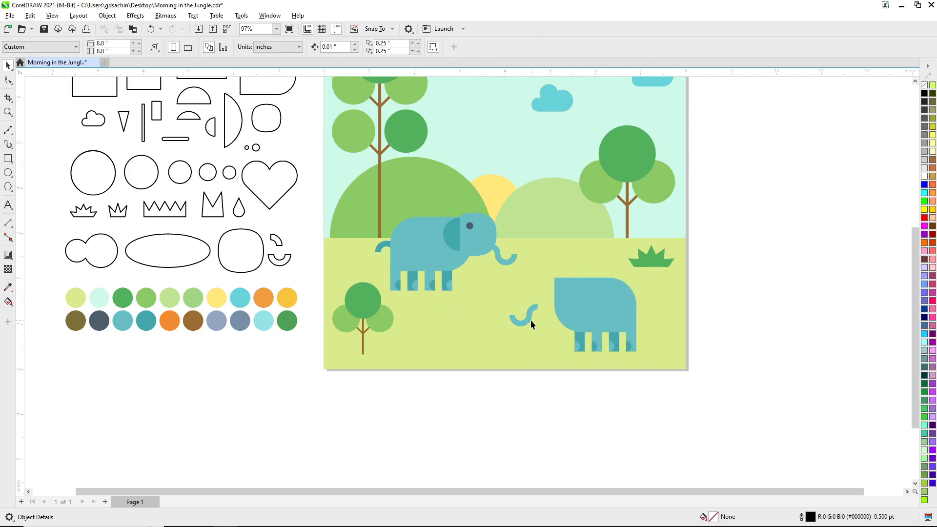
{"action": "scroll", "coordinate": [342, 261], "scroll_direction": "up", "scroll_amount": 2}
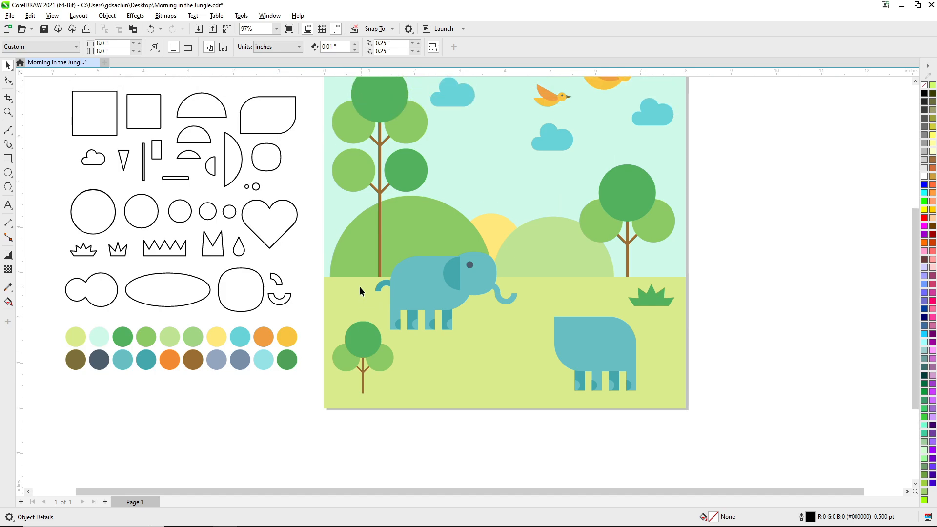
Copy the large rounded square to the front of the second animal's body as a slightly enlarged head.
{"action": "left_click_drag", "start_coordinate": [280, 167], "coordinate": [579, 371]}
{"action": "right_click", "coordinate": [563, 347]}
{"action": "key", "text": "Escape"}
{"action": "key", "text": "F3"}
{"action": "key", "text": "F2"}
{"action": "left_click_drag", "start_coordinate": [288, 247], "coordinate": [574, 417]}
Fill the second animal's body and its first and third legs with the darker blue-grey from the palette.
{"action": "left_click_drag", "start_coordinate": [290, 314], "coordinate": [698, 296]}
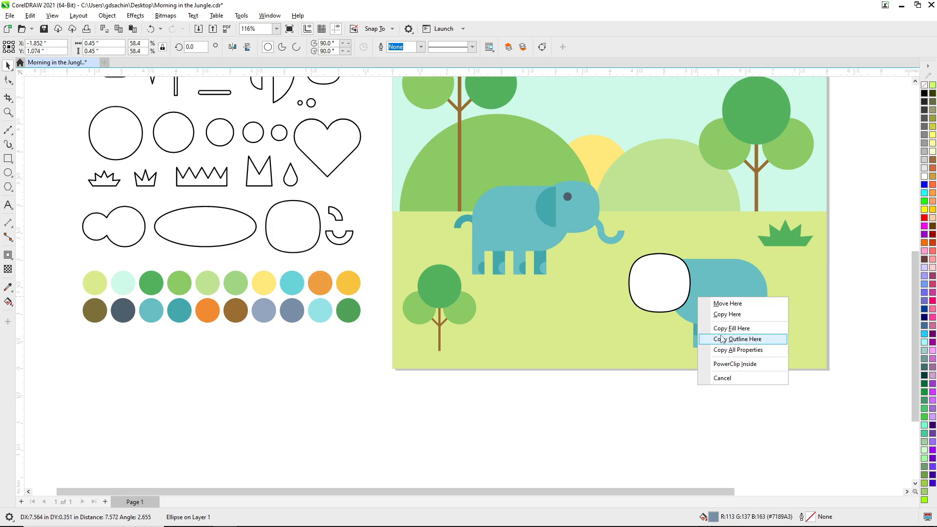
{"action": "left_click", "coordinate": [720, 337]}
{"action": "left_click_drag", "start_coordinate": [294, 311], "coordinate": [699, 292]}
{"action": "left_click", "coordinate": [723, 324]}
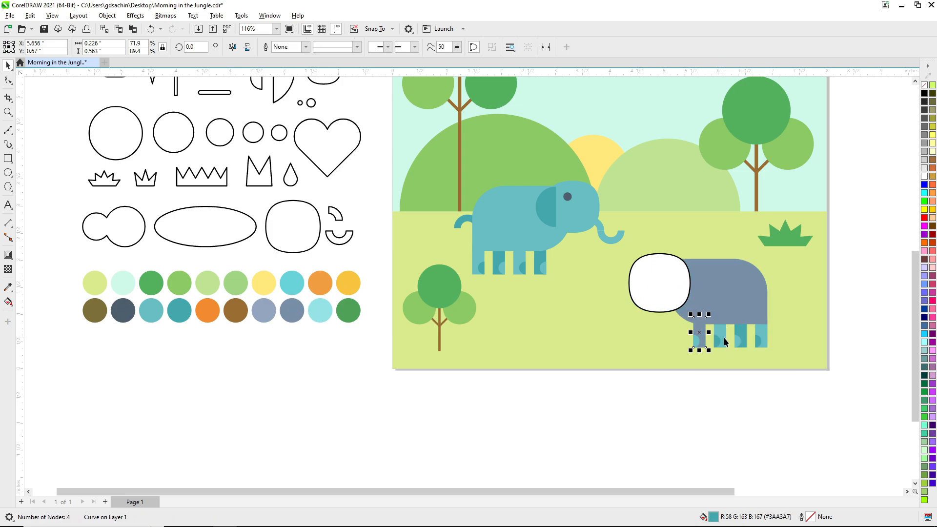
Fill the second animal's head and its second and fourth legs with the lighter blue-grey from the palette.
{"action": "left_click_drag", "start_coordinate": [270, 319], "coordinate": [664, 298]}
{"action": "left_click", "coordinate": [725, 331]}
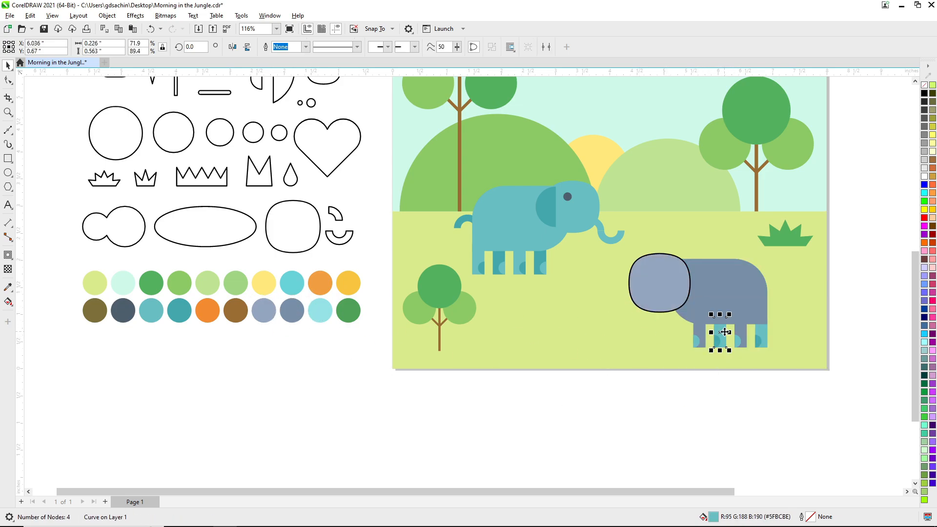
{"action": "key", "text": "ctrl+r"}
{"action": "left_click", "coordinate": [830, 389]}
Recolour the four foot semicircles, using lighter blue-grey on the dark legs and darker blue-grey on the light legs.
{"action": "scroll", "coordinate": [830, 388], "scroll_direction": "up", "scroll_amount": 2}
{"action": "left_click_drag", "start_coordinate": [498, 193], "coordinate": [526, 256]}
{"action": "left_click", "coordinate": [556, 291]}
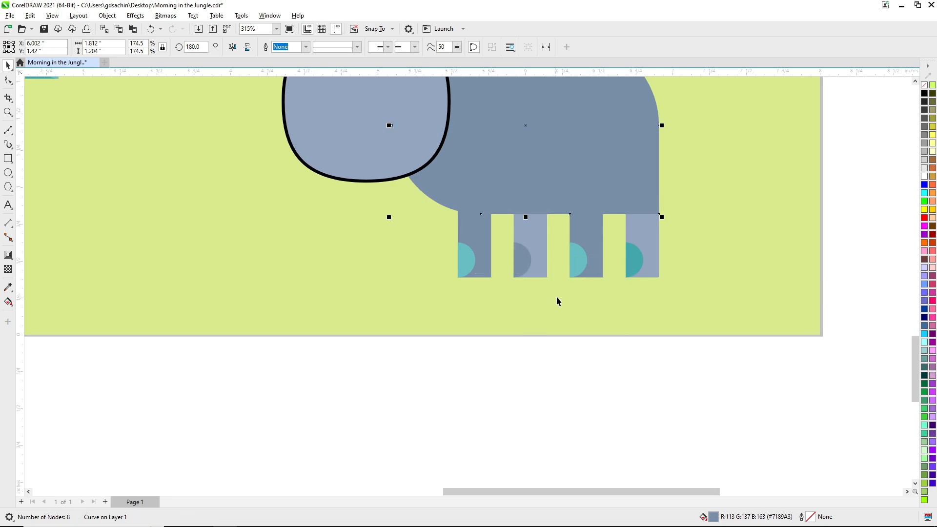
{"action": "left_click", "coordinate": [630, 261]}
{"action": "key", "text": "ctrl+r"}
{"action": "key", "text": "Escape"}
{"action": "left_click_drag", "start_coordinate": [635, 231], "coordinate": [580, 256]}
{"action": "left_click", "coordinate": [611, 290]}
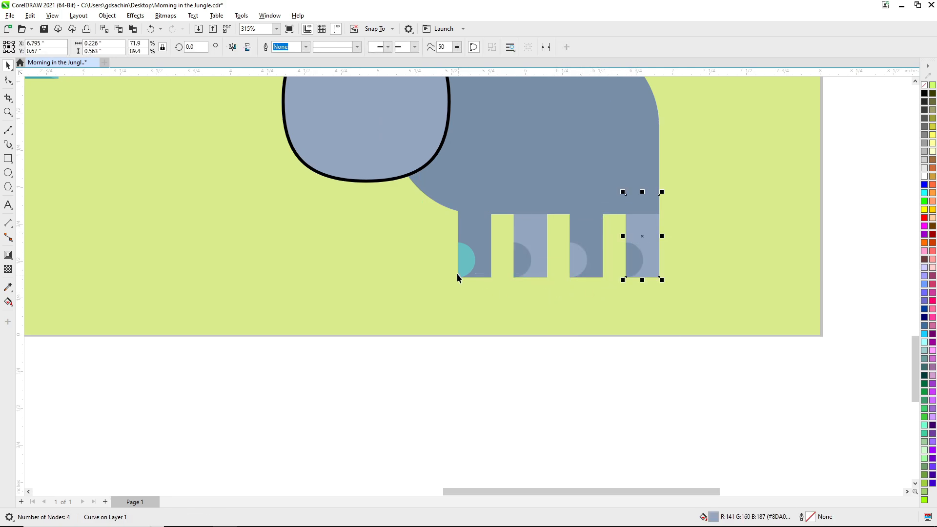
{"action": "key", "text": "ctrl+r"}
Remove the outlines from all parts of the blue-grey animal.
{"action": "scroll", "coordinate": [544, 333], "scroll_direction": "down", "scroll_amount": 1}
{"action": "scroll", "coordinate": [544, 334], "scroll_direction": "down", "scroll_amount": 1}
{"action": "scroll", "coordinate": [480, 288], "scroll_direction": "up", "scroll_amount": 1}
{"action": "left_click_drag", "start_coordinate": [710, 416], "coordinate": [496, 237]}
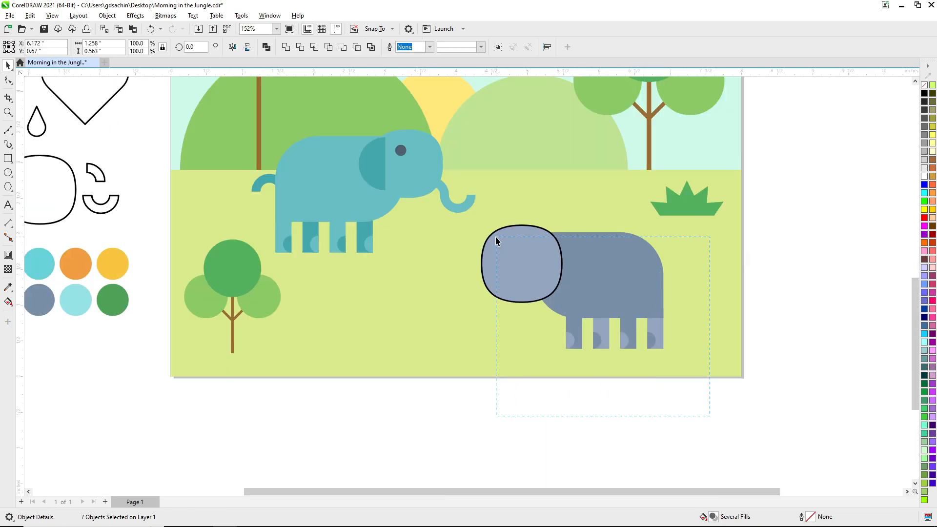
{"action": "right_click", "coordinate": [924, 85]}
{"action": "key", "text": "Escape"}
{"action": "scroll", "coordinate": [574, 342], "scroll_direction": "down", "scroll_amount": 2}
Copy the double-circle shape over the lower head as a muzzle and give it the body's darker blue-grey without an outline.
{"action": "scroll", "coordinate": [524, 384], "scroll_direction": "up", "scroll_amount": 1}
{"action": "key", "text": "ctrl+v"}
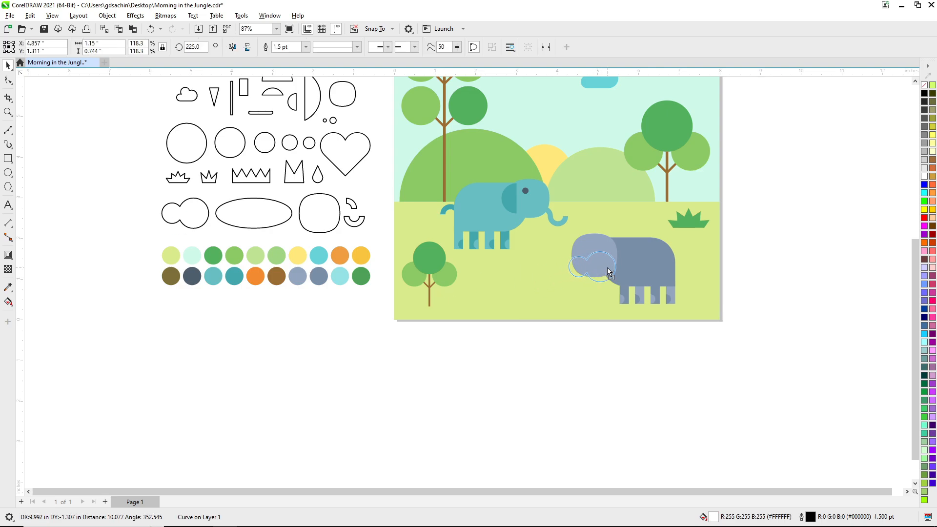
{"action": "right_click", "coordinate": [606, 269]}
{"action": "left_click", "coordinate": [602, 371]}
{"action": "left_click_drag", "start_coordinate": [633, 270], "coordinate": [604, 268]}
{"action": "left_click", "coordinate": [634, 297]}
{"action": "left_click", "coordinate": [744, 282]}
{"action": "left_click", "coordinate": [607, 267]}
{"action": "left_click", "coordinate": [599, 374]}
Copy the smallest circle of the circle row to the muzzle's small lobe and centre it vertically.
{"action": "scroll", "coordinate": [599, 374], "scroll_direction": "up", "scroll_amount": 1}
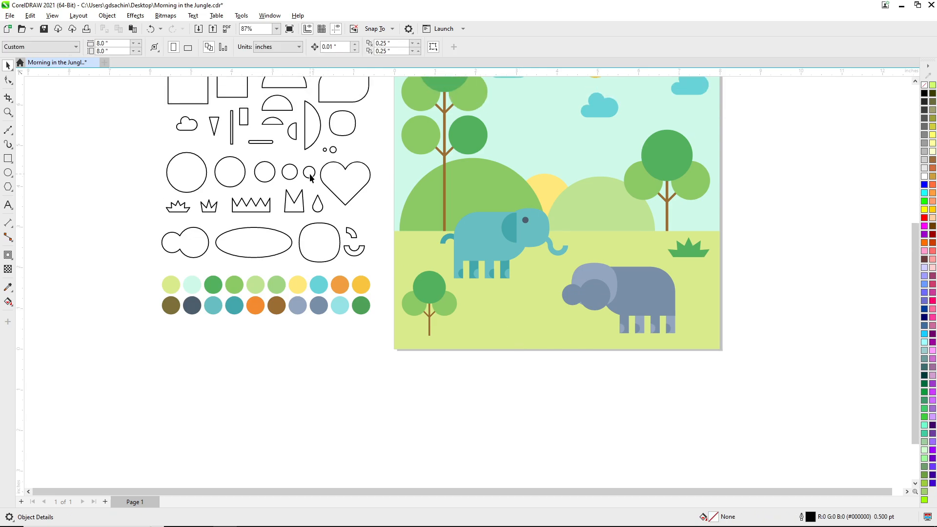
{"action": "right_click", "coordinate": [592, 310]}
{"action": "left_click_drag", "start_coordinate": [309, 174], "coordinate": [520, 323]}
{"action": "left_click", "coordinate": [603, 298], "text": "shift"}
{"action": "key", "text": "e"}
{"action": "key", "text": "Escape"}
{"action": "scroll", "coordinate": [598, 295], "scroll_direction": "up", "scroll_amount": 5}
Fill the small muzzle circle with the lighter blue-grey and remove its outline.
{"action": "left_click_drag", "start_coordinate": [764, 255], "coordinate": [515, 292]}
{"action": "left_click_drag", "start_coordinate": [516, 209], "coordinate": [507, 289]}
{"action": "left_click", "coordinate": [530, 318]}
{"action": "left_click", "coordinate": [506, 297]}
{"action": "right_click", "coordinate": [924, 85]}
{"action": "key", "text": "Escape"}
{"action": "scroll", "coordinate": [568, 294], "scroll_direction": "down", "scroll_amount": 5}
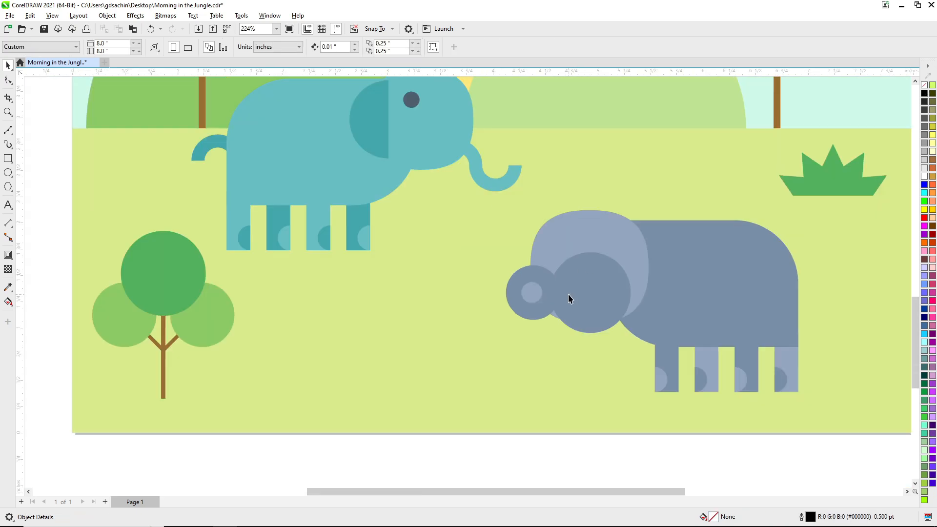
Change the small muzzle circle's fill to the palette's dark slate.
{"action": "left_click_drag", "start_coordinate": [185, 265], "coordinate": [606, 257]}
{"action": "left_click", "coordinate": [638, 291]}
{"action": "scroll", "coordinate": [680, 264], "scroll_direction": "up", "scroll_amount": 5}
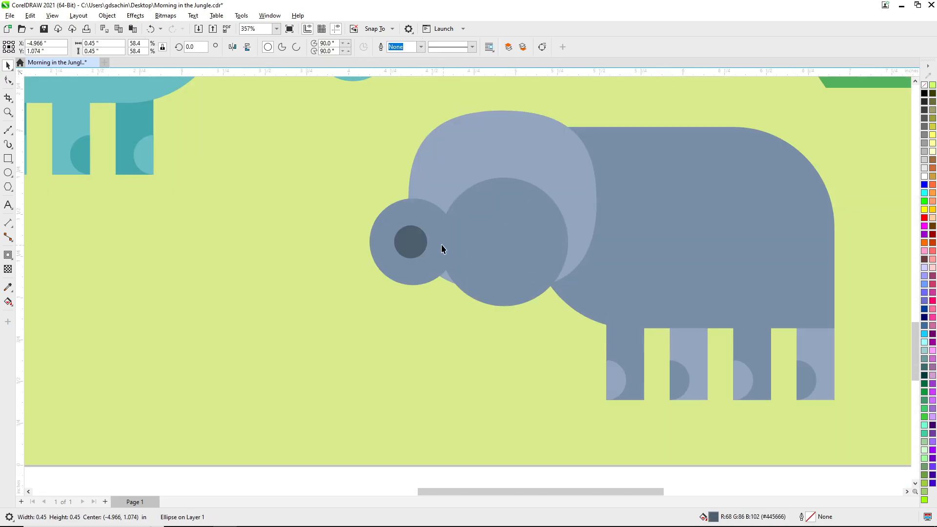
Copy the dark slate circle to the centre of the muzzle's large lobe and enlarge it.
{"action": "left_click_drag", "start_coordinate": [412, 238], "coordinate": [502, 237]}
{"action": "right_click", "coordinate": [502, 238]}
{"action": "left_click", "coordinate": [510, 251]}
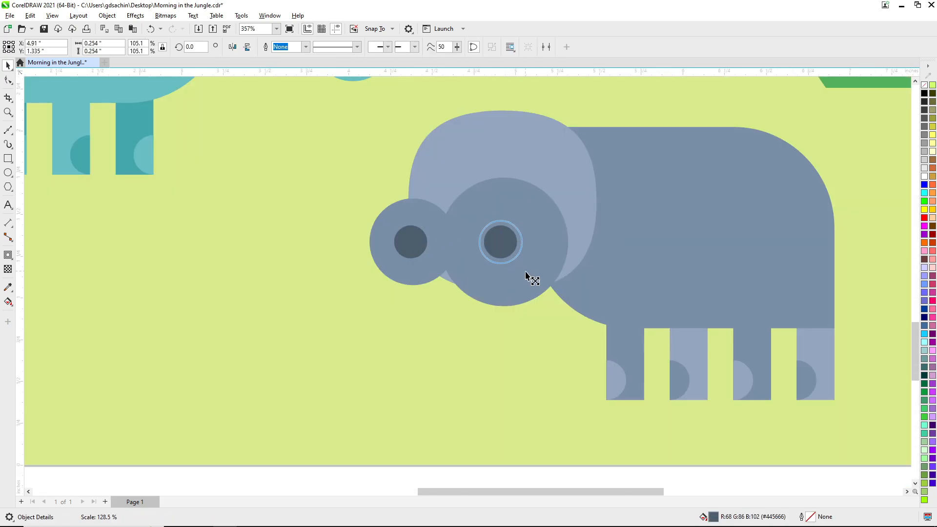
{"action": "left_click_drag", "start_coordinate": [526, 272], "coordinate": [529, 276]}
{"action": "key", "text": "Escape"}
{"action": "scroll", "coordinate": [526, 314], "scroll_direction": "down", "scroll_amount": 3}
{"action": "key", "text": "F2"}
{"action": "left_click_drag", "start_coordinate": [460, 263], "coordinate": [568, 344]}
{"action": "scroll", "coordinate": [542, 315], "scroll_direction": "up", "scroll_amount": 1}
Move the muzzle with its two dark circles slightly down and scale them together to about 104%.
{"action": "left_click", "coordinate": [369, 258]}
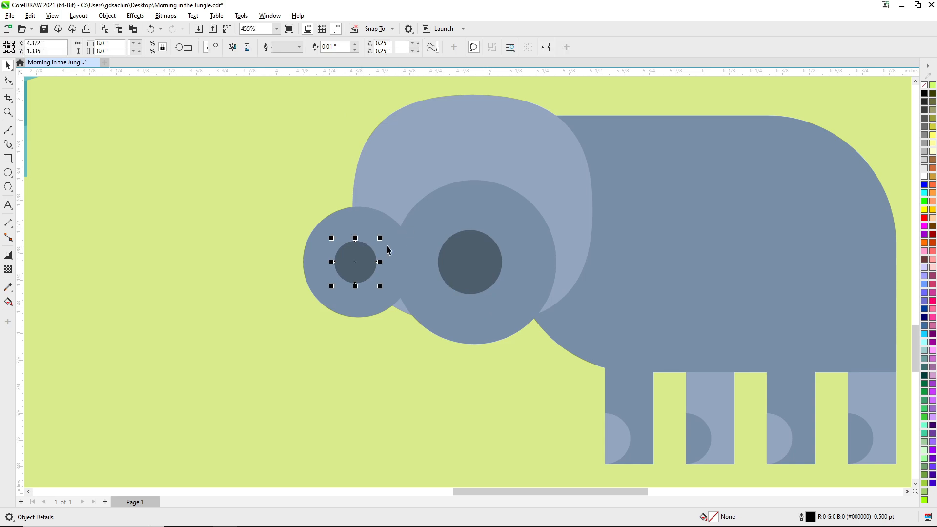
{"action": "left_click", "coordinate": [471, 252], "text": "shift"}
{"action": "left_click", "coordinate": [510, 237], "text": "shift"}
{"action": "left_click_drag", "start_coordinate": [509, 237], "coordinate": [509, 250]}
{"action": "left_click_drag", "start_coordinate": [562, 361], "coordinate": [567, 364]}
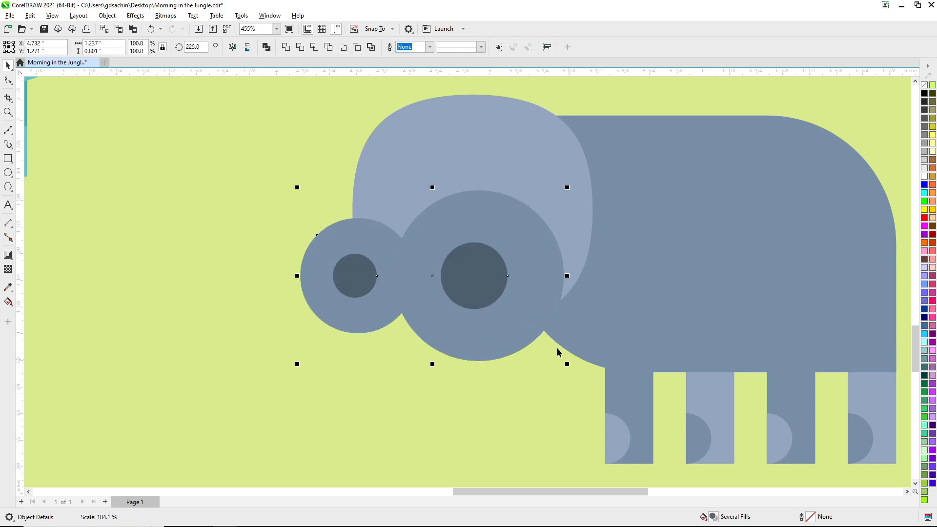
Nudge the muzzle with its two dark circles slightly up and to the right on the head and save the drawing.
{"action": "left_click_drag", "start_coordinate": [540, 312], "coordinate": [543, 308]}
{"action": "key", "text": "Escape"}
{"action": "scroll", "coordinate": [524, 311], "scroll_direction": "down", "scroll_amount": 2}
{"action": "key", "text": "F2"}
{"action": "left_click_drag", "start_coordinate": [449, 256], "coordinate": [553, 361]}
{"action": "left_click", "coordinate": [505, 256]}
{"action": "left_click", "coordinate": [408, 255], "text": "shift"}
{"action": "left_click", "coordinate": [457, 226], "text": "shift"}
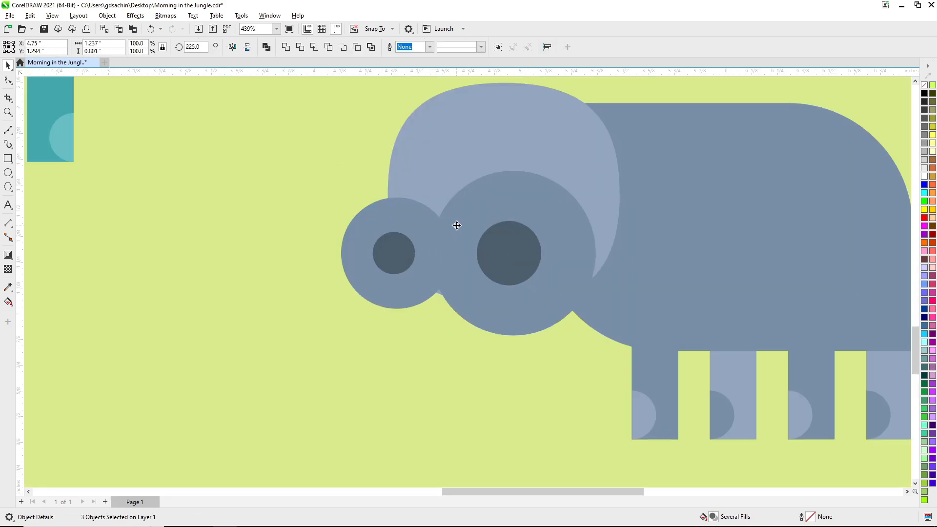
{"action": "left_click_drag", "start_coordinate": [456, 225], "coordinate": [457, 229]}
{"action": "key", "text": "Escape"}
{"action": "scroll", "coordinate": [528, 276], "scroll_direction": "down", "scroll_amount": 3}
{"action": "key", "text": "ctrl+s"}
{"action": "key", "text": "F2"}
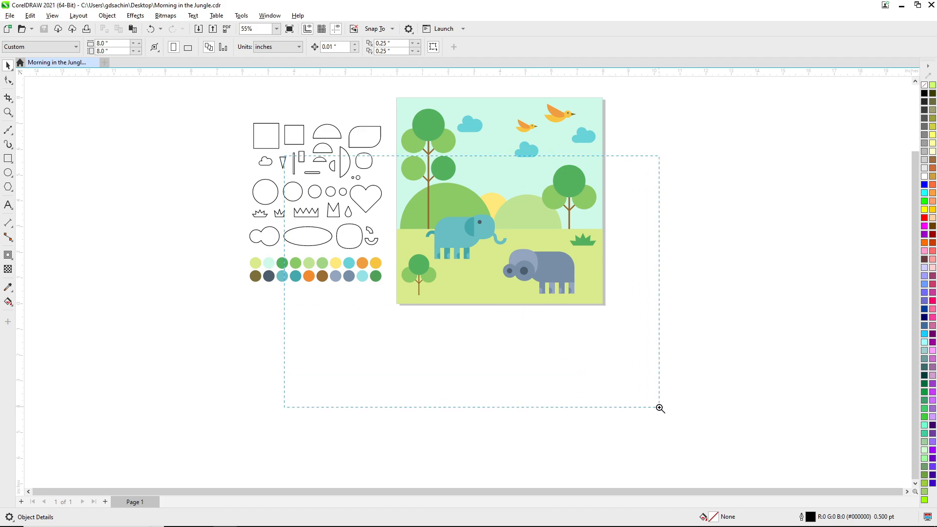
Copy the teardrop outline from the shape set to the grass above the blue-grey animal's back.
{"action": "left_click_drag", "start_coordinate": [659, 408], "coordinate": [667, 413]}
{"action": "scroll", "coordinate": [567, 315], "scroll_direction": "up", "scroll_amount": 1}
{"action": "left_click_drag", "start_coordinate": [264, 220], "coordinate": [579, 263]}
{"action": "key", "text": "F2"}
{"action": "left_click_drag", "start_coordinate": [497, 212], "coordinate": [627, 331]}
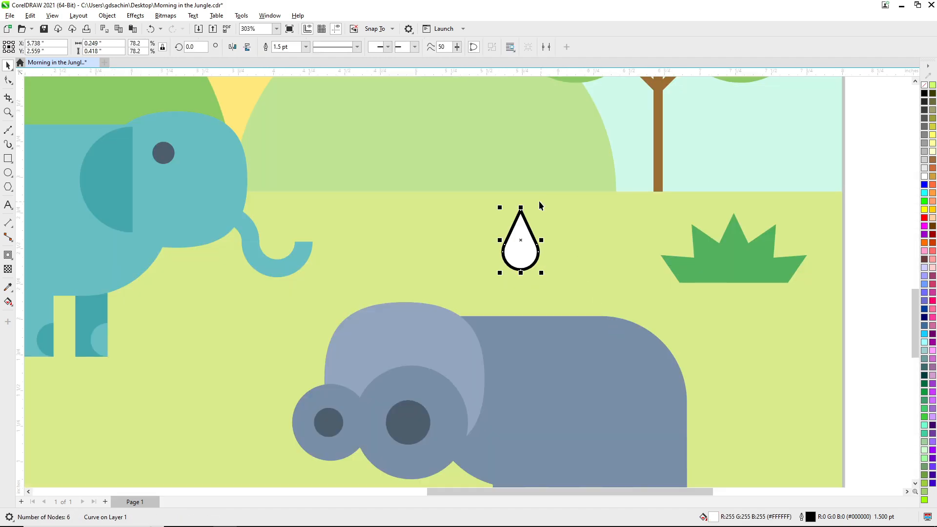
{"action": "left_click_drag", "start_coordinate": [519, 244], "coordinate": [519, 247]}
Fill the teardrop with the darker blue-grey, turn it upside down onto the top of the head and tilt it as an ear.
{"action": "left_click_drag", "start_coordinate": [578, 361], "coordinate": [386, 304]}
{"action": "left_click", "coordinate": [551, 268]}
{"action": "left_click", "coordinate": [386, 302]}
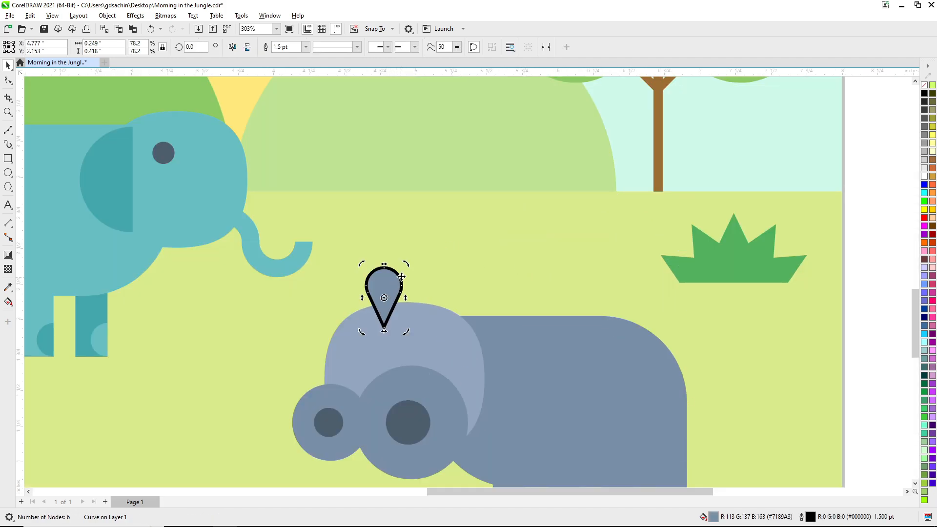
{"action": "left_click_drag", "start_coordinate": [404, 264], "coordinate": [396, 259]}
{"action": "left_click", "coordinate": [387, 287]}
Add a mirrored copy of the ear on the other side of the head.
{"action": "left_click_drag", "start_coordinate": [376, 306], "coordinate": [434, 279]}
{"action": "right_click", "coordinate": [384, 293]}
{"action": "left_click", "coordinate": [388, 286]}
{"action": "left_click", "coordinate": [907, 64]}
{"action": "left_click", "coordinate": [401, 286]}
{"action": "left_click", "coordinate": [368, 281], "text": "shift"}
Group the two ears, centre them horizontally on the head and remove their outlines.
{"action": "key", "text": "ctrl+g"}
{"action": "left_click", "coordinate": [406, 345], "text": "shift"}
{"action": "key", "text": "c"}
{"action": "right_click", "coordinate": [924, 85]}
{"action": "key", "text": "Escape"}
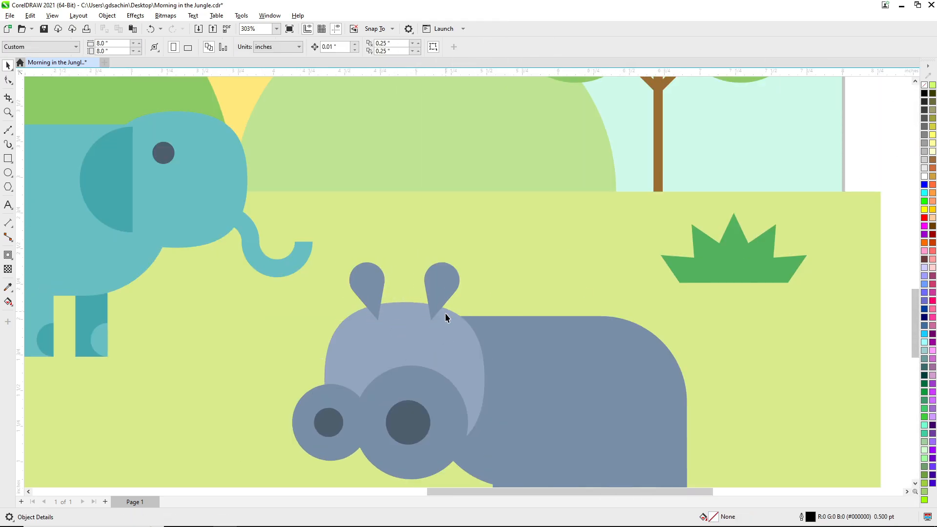
Bring the head, the muzzle and its two dark circles in front of the ears.
{"action": "scroll", "coordinate": [447, 315], "scroll_direction": "down", "scroll_amount": 1}
{"action": "left_click", "coordinate": [434, 352]}
{"action": "left_click", "coordinate": [429, 372], "text": "shift"}
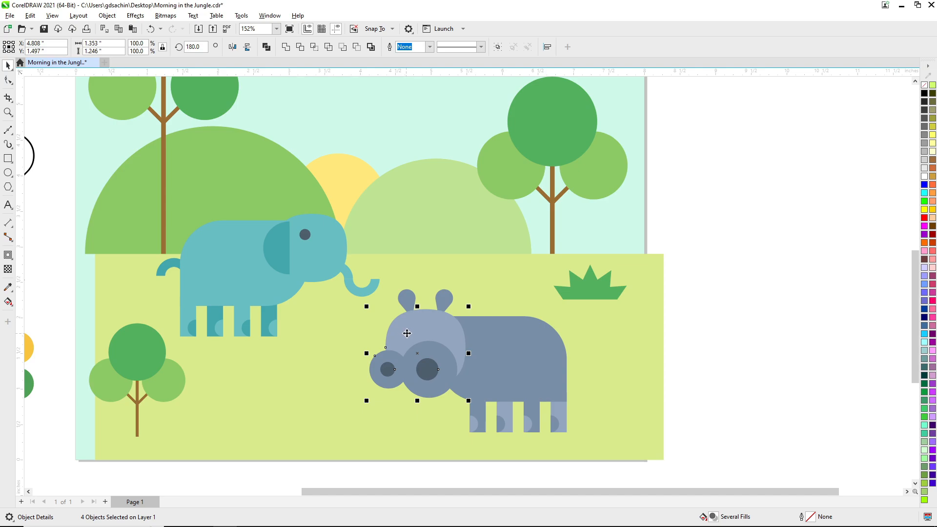
{"action": "left_click", "coordinate": [714, 315]}
Copy the elephant's eye onto the hippo's head at 0.12 inch, duplicate it 0.402 inch to the right and save.
{"action": "scroll", "coordinate": [509, 335], "scroll_direction": "down", "scroll_amount": 1}
{"action": "key", "text": "F4"}
{"action": "scroll", "coordinate": [546, 401], "scroll_direction": "up", "scroll_amount": 1}
{"action": "left_click", "coordinate": [296, 140]}
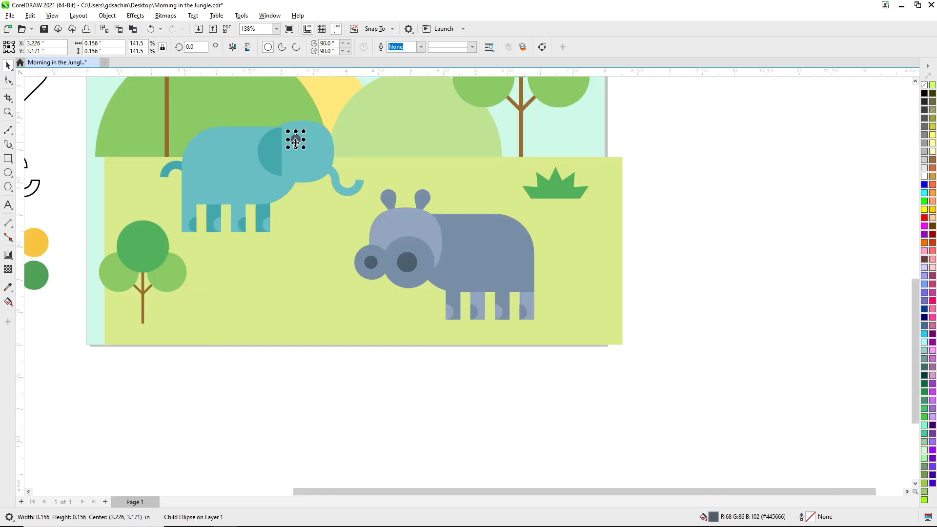
{"action": "scroll", "coordinate": [379, 209], "scroll_direction": "up", "scroll_amount": 2}
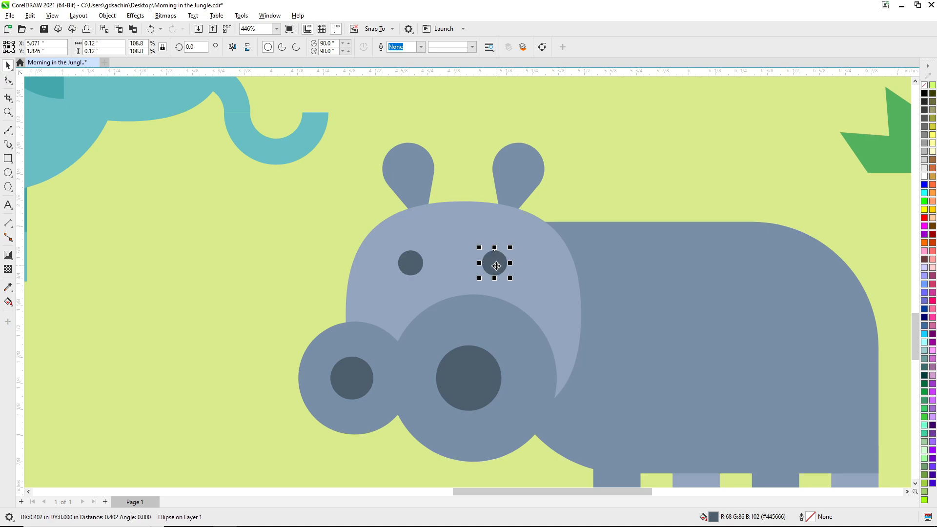
{"action": "scroll", "coordinate": [510, 292], "scroll_direction": "down", "scroll_amount": 3}
{"action": "left_click", "coordinate": [367, 222]}
{"action": "scroll", "coordinate": [533, 365], "scroll_direction": "up", "scroll_amount": 1}
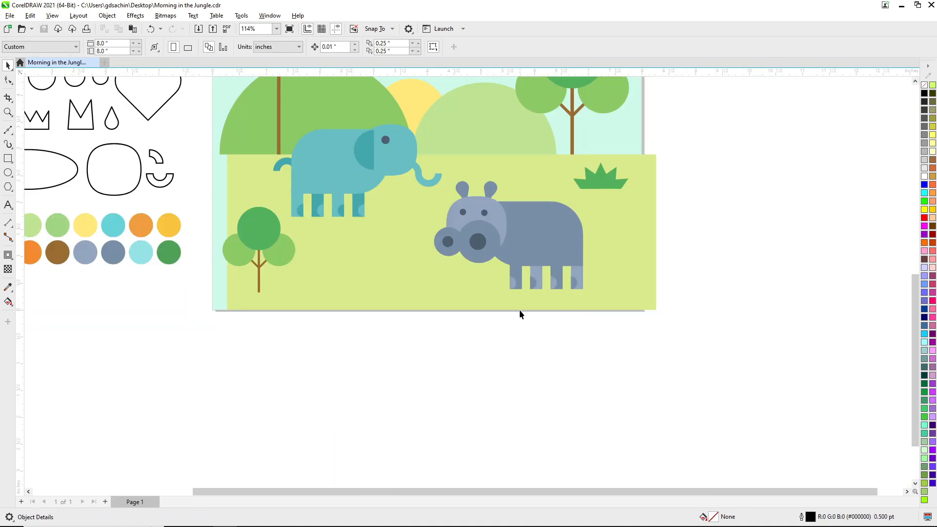
Copy the small quarter-ring shape from the shape set to the grass behind the hippo's rump.
{"action": "scroll", "coordinate": [519, 314], "scroll_direction": "down", "scroll_amount": 1}
{"action": "left_click_drag", "start_coordinate": [317, 268], "coordinate": [668, 328]}
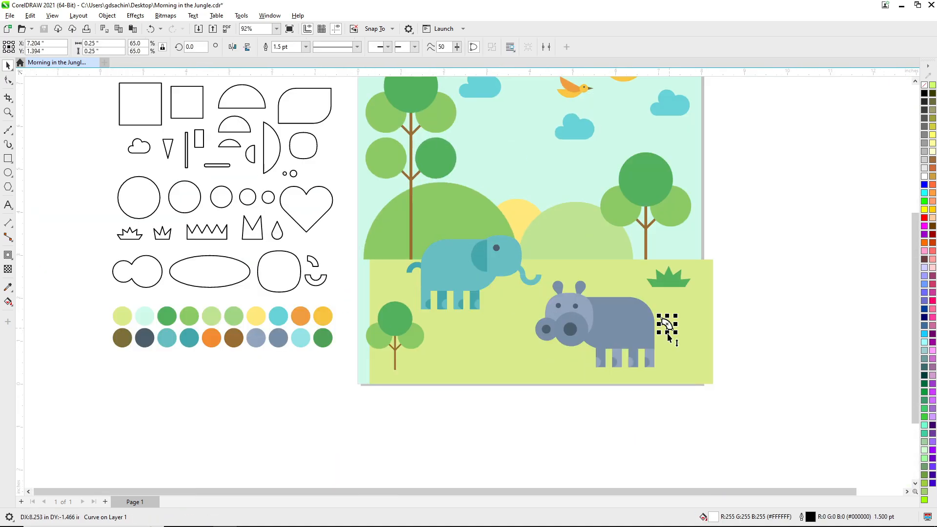
{"action": "scroll", "coordinate": [671, 337], "scroll_direction": "up", "scroll_amount": 3}
Join a copy rotated 180° to the quarter ring's lower end to form an S-shaped tail and group the two pieces.
{"action": "left_click_drag", "start_coordinate": [615, 299], "coordinate": [620, 299]}
{"action": "scroll", "coordinate": [619, 299], "scroll_direction": "up", "scroll_amount": 3}
{"action": "key", "text": "shift+F9"}
{"action": "left_click_drag", "start_coordinate": [547, 317], "coordinate": [475, 293]}
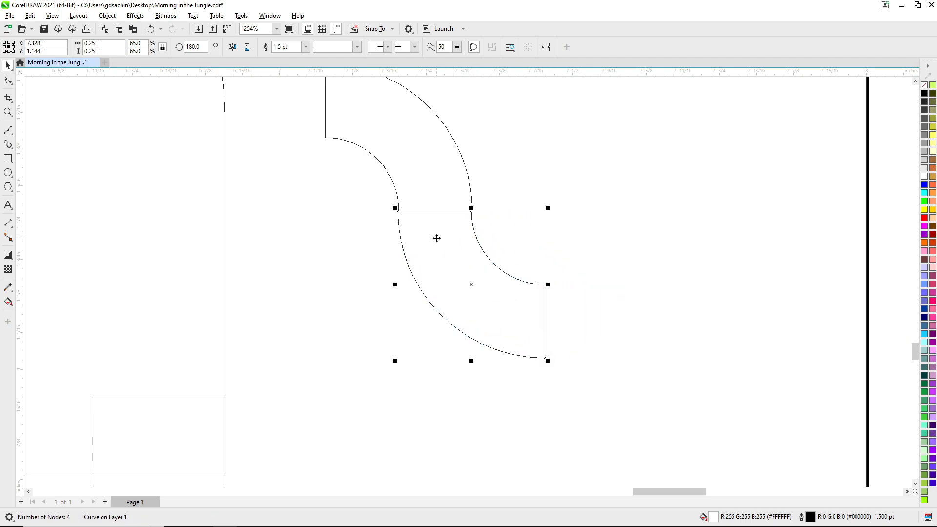
{"action": "key", "text": "shift+F9"}
{"action": "left_click", "coordinate": [422, 180], "text": "shift"}
{"action": "key", "text": "ctrl+g"}
{"action": "key", "text": "Escape"}
{"action": "scroll", "coordinate": [454, 251], "scroll_direction": "down", "scroll_amount": 8}
{"action": "scroll", "coordinate": [484, 289], "scroll_direction": "up", "scroll_amount": 3}
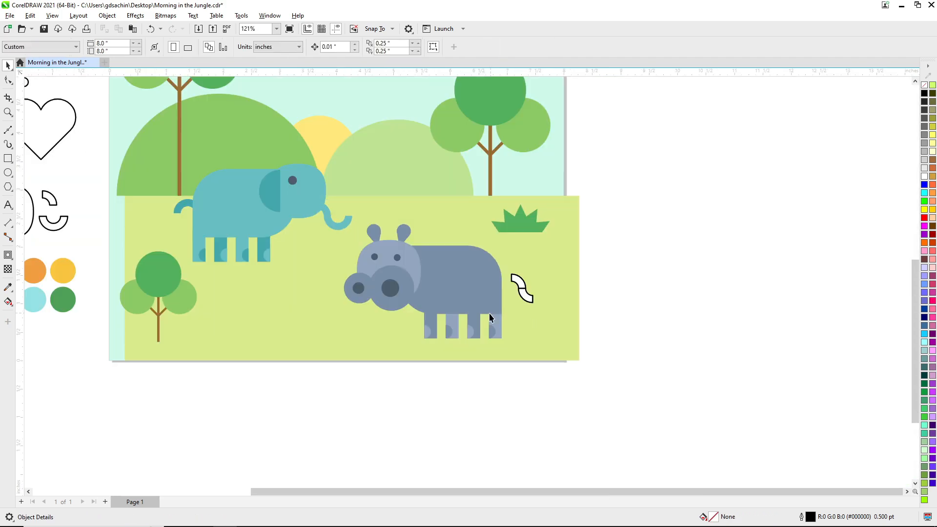
Fill the S-shaped tail with the lighter blue-grey and remove its outline.
{"action": "left_click_drag", "start_coordinate": [493, 319], "coordinate": [520, 286]}
{"action": "left_click", "coordinate": [542, 314]}
{"action": "right_click", "coordinate": [924, 85]}
{"action": "key", "text": "Escape"}
{"action": "scroll", "coordinate": [530, 315], "scroll_direction": "up", "scroll_amount": 3}
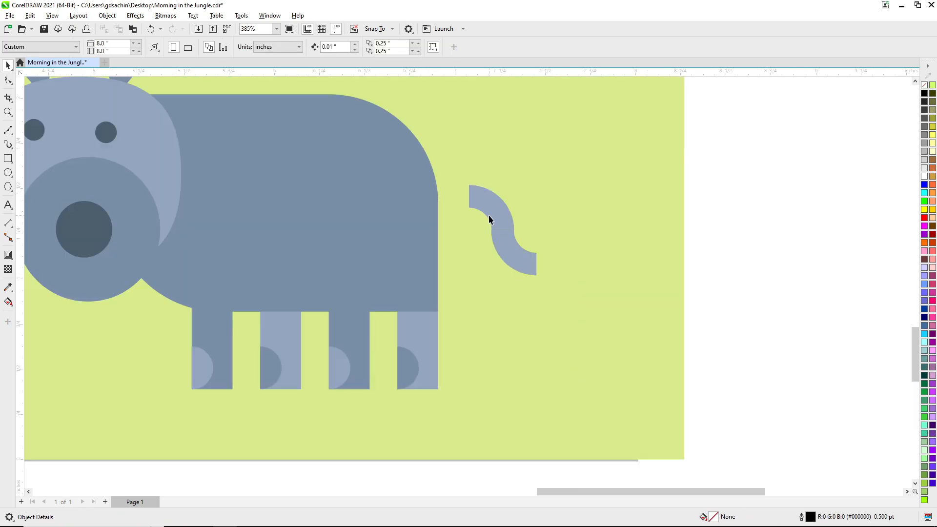
Attach the tail to the hippo's rump and save the drawing.
{"action": "left_click_drag", "start_coordinate": [508, 224], "coordinate": [472, 236]}
{"action": "key", "text": "Escape"}
{"action": "left_click", "coordinate": [407, 183]}
{"action": "scroll", "coordinate": [419, 195], "scroll_direction": "down", "scroll_amount": 3}
{"action": "scroll", "coordinate": [439, 254], "scroll_direction": "up", "scroll_amount": 1}
{"action": "left_click_drag", "start_coordinate": [529, 373], "coordinate": [247, 111]}
{"action": "left_click", "coordinate": [519, 234], "text": "shift"}
{"action": "key", "text": "ctrl+g"}
{"action": "left_click", "coordinate": [657, 223]}
{"action": "key", "text": "ctrl+s"}
Select the hippo's four legs with their half-circle feet and enlarge them slightly.
{"action": "key", "text": "F3"}
{"action": "key", "text": "F3"}
{"action": "key", "text": "F2"}
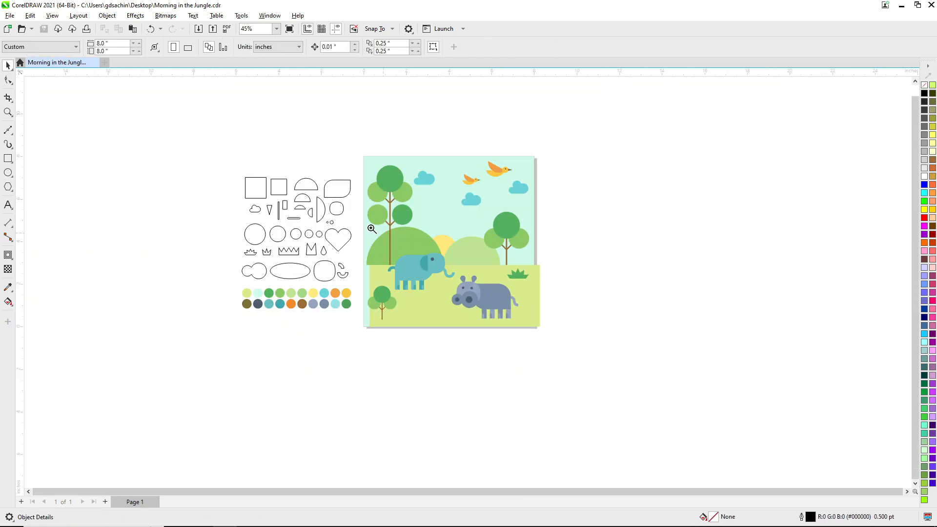
{"action": "left_click_drag", "start_coordinate": [372, 229], "coordinate": [532, 371]}
{"action": "key", "text": "F2"}
{"action": "left_click_drag", "start_coordinate": [434, 219], "coordinate": [457, 246]}
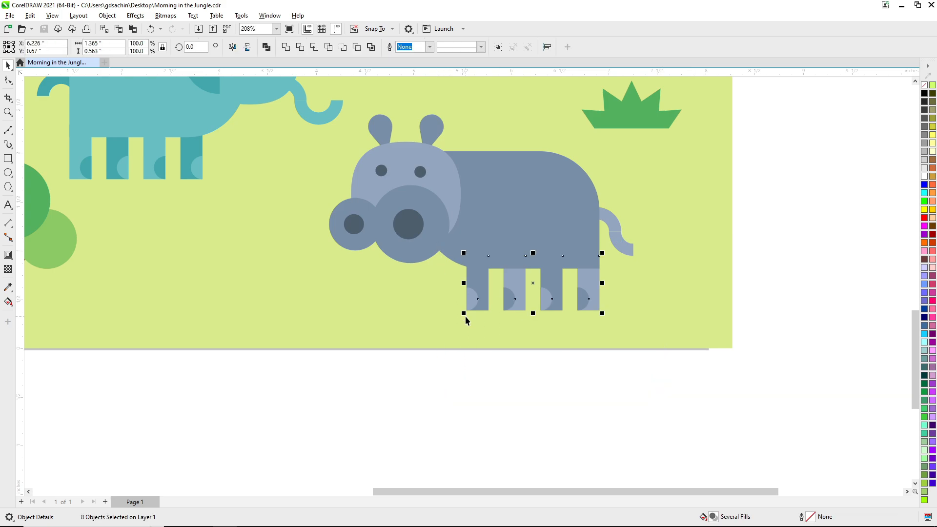
{"action": "left_click_drag", "start_coordinate": [464, 315], "coordinate": [453, 325]}
{"action": "left_click", "coordinate": [545, 344]}
Select the elephant's four legs with their half-circle feet and enlarge them slightly.
{"action": "key", "text": "F3"}
{"action": "key", "text": "F3"}
{"action": "key", "text": "F2"}
{"action": "left_click_drag", "start_coordinate": [392, 207], "coordinate": [535, 388]}
{"action": "left_click_drag", "start_coordinate": [437, 369], "coordinate": [350, 247]}
{"action": "key", "text": "F2"}
{"action": "left_click_drag", "start_coordinate": [330, 188], "coordinate": [481, 335]}
{"action": "left_click", "coordinate": [408, 224]}
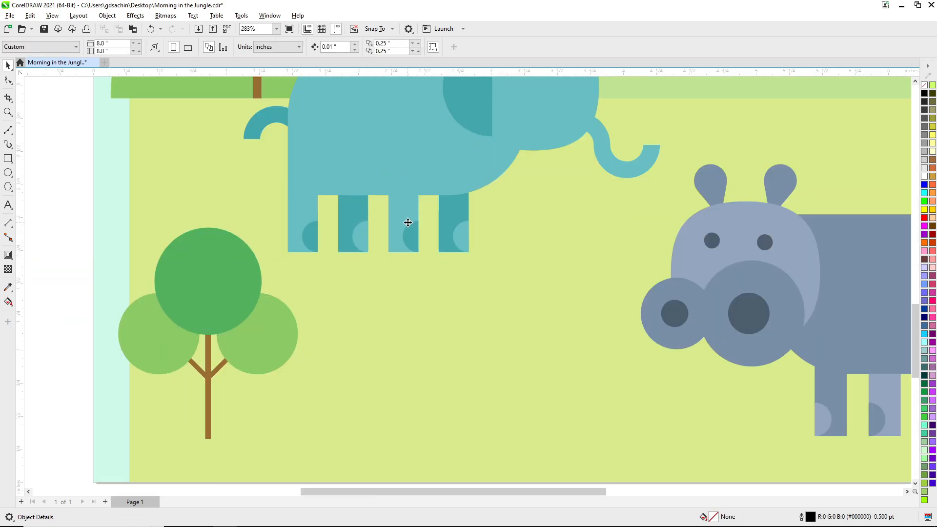
{"action": "key", "text": "F3"}
{"action": "left_click", "coordinate": [398, 178]}
{"action": "left_click", "coordinate": [375, 47]}
{"action": "left_click", "coordinate": [462, 266]}
{"action": "left_click_drag", "start_coordinate": [459, 258], "coordinate": [324, 179]}
{"action": "scroll", "coordinate": [448, 199], "scroll_direction": "up", "scroll_amount": 3}
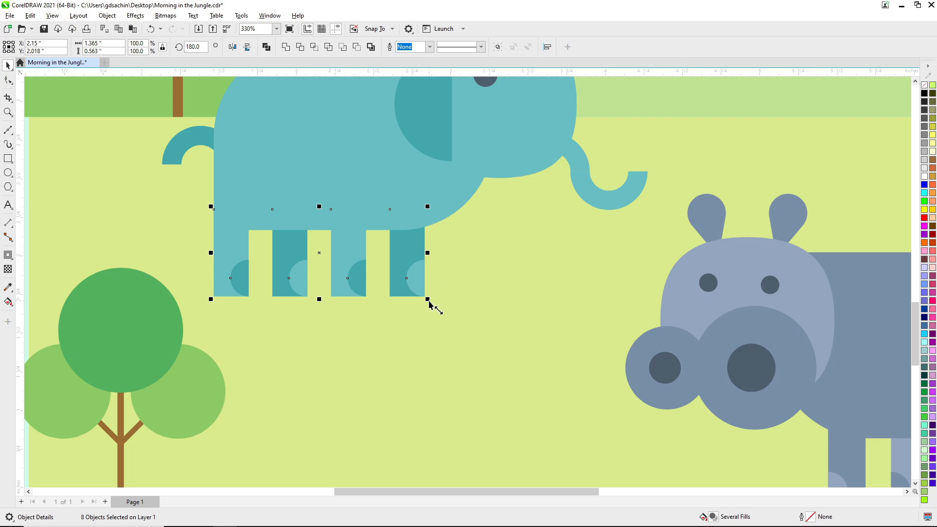
{"action": "left_click_drag", "start_coordinate": [428, 300], "coordinate": [443, 306]}
{"action": "left_click_drag", "start_coordinate": [429, 272], "coordinate": [429, 274]}
{"action": "key", "text": "ctrl+z"}
{"action": "left_click", "coordinate": [488, 292]}
Group all the elephant's pieces and group all the hippo's pieces.
{"action": "key", "text": "F3"}
{"action": "key", "text": "F3"}
{"action": "key", "text": "F2"}
{"action": "left_click_drag", "start_coordinate": [454, 158], "coordinate": [528, 415]}
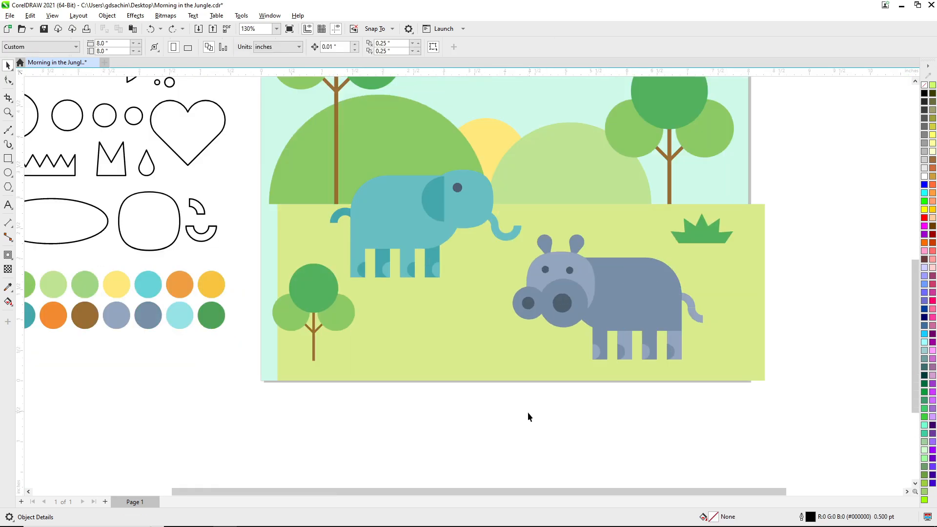
{"action": "left_click_drag", "start_coordinate": [336, 157], "coordinate": [339, 156]}
{"action": "key", "text": "ctrl+g"}
{"action": "left_click_drag", "start_coordinate": [673, 381], "coordinate": [657, 426]}
{"action": "scroll", "coordinate": [571, 303], "scroll_direction": "down", "scroll_amount": 2}
{"action": "key", "text": "Escape"}
{"action": "key", "text": "F2"}
Move the elephant slightly down and to the right.
{"action": "left_click_drag", "start_coordinate": [412, 214], "coordinate": [396, 202]}
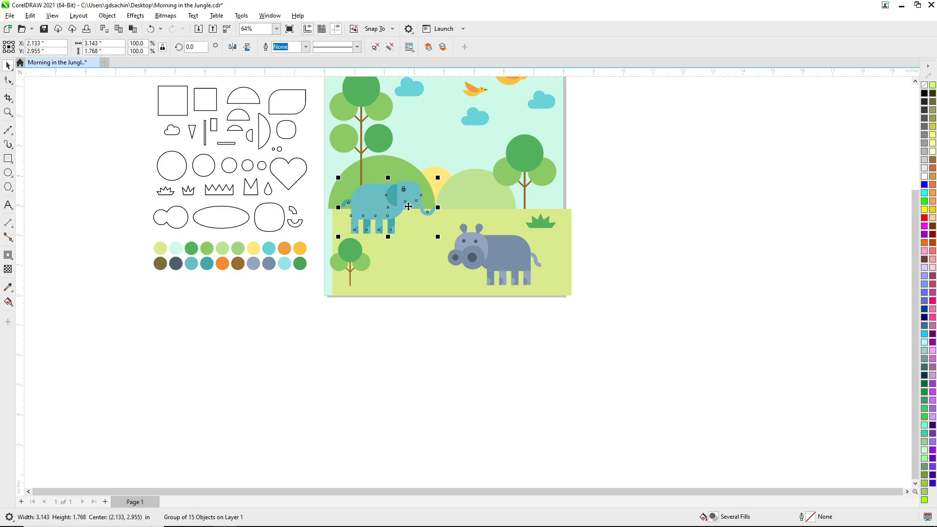
{"action": "key", "text": "Down"}
{"action": "key", "text": "Down"}
{"action": "key", "text": "Down"}
{"action": "key", "text": "Right"}
{"action": "key", "text": "Right"}
{"action": "key", "text": "Right"}
Scale the hippo down to about four fifths of its size and shift it to the right.
{"action": "left_click", "coordinate": [505, 252]}
{"action": "left_click_drag", "start_coordinate": [544, 289], "coordinate": [532, 265]}
{"action": "left_click", "coordinate": [527, 343]}
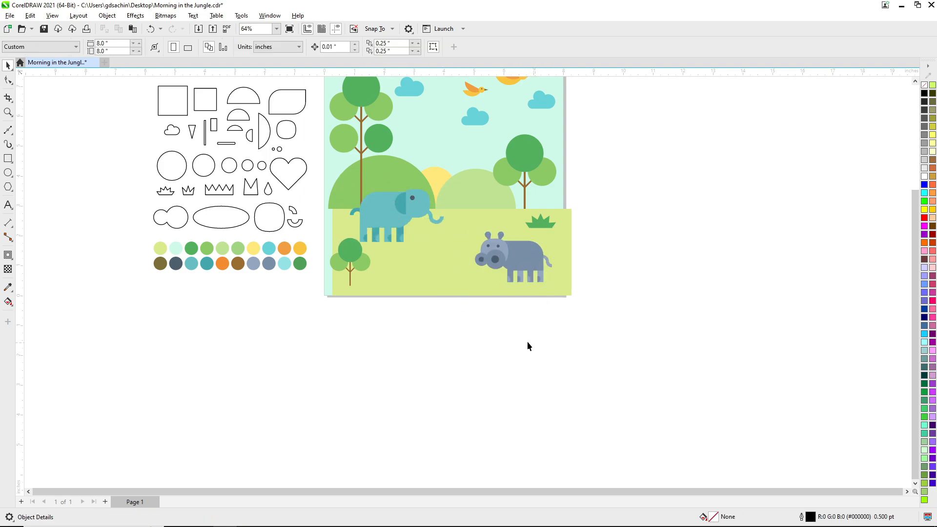
Copy the wide ellipse from the shape set onto the grass between the small tree and the hippo.
{"action": "left_click_drag", "start_coordinate": [225, 225], "coordinate": [403, 280]}
{"action": "right_click", "coordinate": [445, 270]}
{"action": "left_click_drag", "start_coordinate": [403, 279], "coordinate": [385, 286]}
{"action": "left_click", "coordinate": [432, 337]}
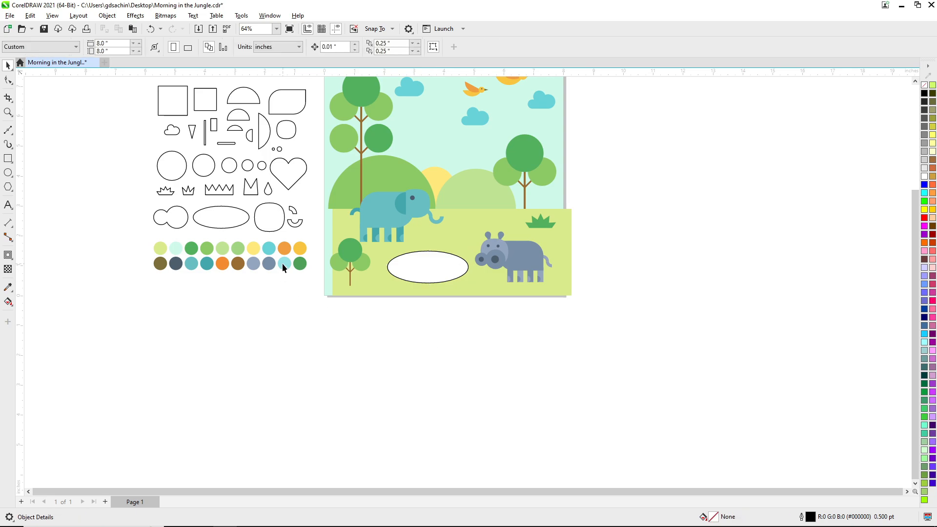
Fill the ellipse with the palette's light aqua and remove its outline to make a pond.
{"action": "left_click_drag", "start_coordinate": [284, 264], "coordinate": [431, 267]}
{"action": "left_click", "coordinate": [446, 294]}
{"action": "left_click", "coordinate": [445, 274]}
{"action": "right_click", "coordinate": [924, 85]}
{"action": "left_click", "coordinate": [659, 147]}
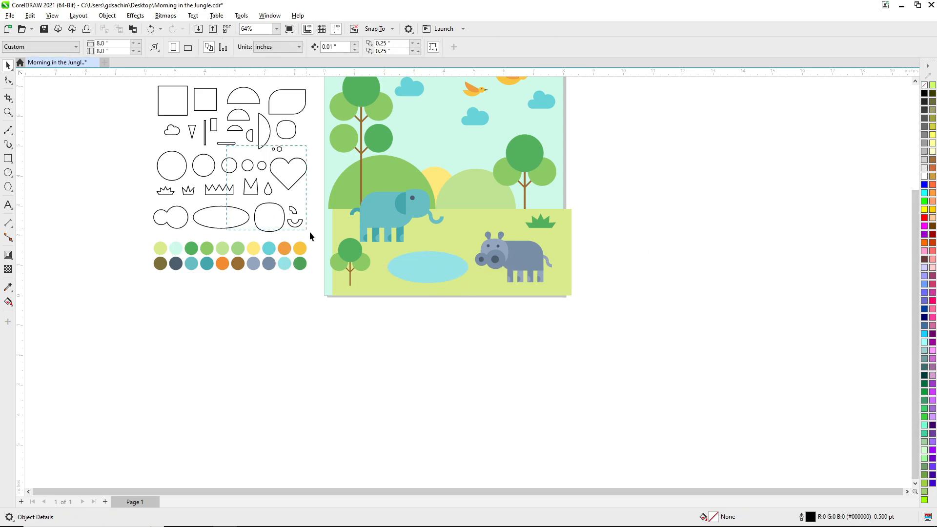
Copy the short rounded bar onto the pond and place a second, offset copy beside it as ripples.
{"action": "left_click_drag", "start_coordinate": [310, 232], "coordinate": [312, 235]}
{"action": "left_click_drag", "start_coordinate": [227, 144], "coordinate": [415, 259]}
{"action": "right_click", "coordinate": [415, 260]}
{"action": "scroll", "coordinate": [447, 279], "scroll_direction": "up", "scroll_amount": 2}
{"action": "left_click_drag", "start_coordinate": [372, 218], "coordinate": [402, 233]}
{"action": "right_click", "coordinate": [384, 240]}
{"action": "left_click", "coordinate": [415, 224], "text": "shift"}
{"action": "scroll", "coordinate": [420, 268], "scroll_direction": "down", "scroll_amount": 2}
{"action": "left_click", "coordinate": [437, 340]}
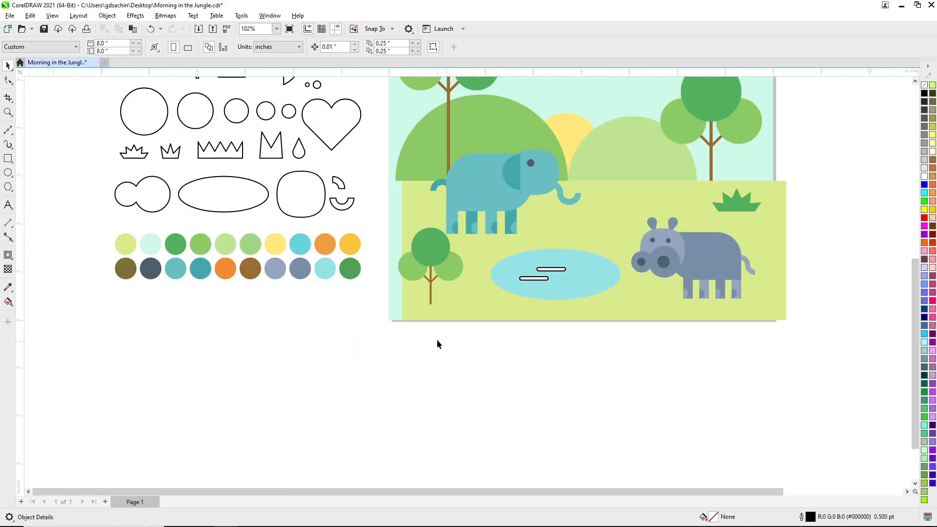
Fill both ripple bars with the palette's turquoise and remove their outlines.
{"action": "left_click_drag", "start_coordinate": [304, 250], "coordinate": [547, 271]}
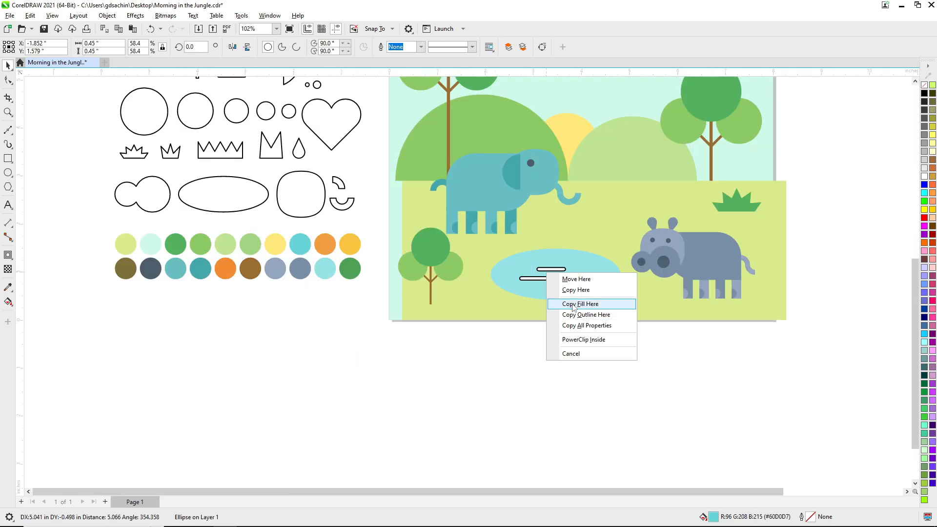
{"action": "left_click", "coordinate": [579, 304]}
{"action": "left_click", "coordinate": [542, 278]}
{"action": "key", "text": "ctrl+r"}
{"action": "left_click", "coordinate": [556, 269], "text": "shift"}
{"action": "right_click", "coordinate": [926, 83]}
{"action": "left_click", "coordinate": [626, 379]}
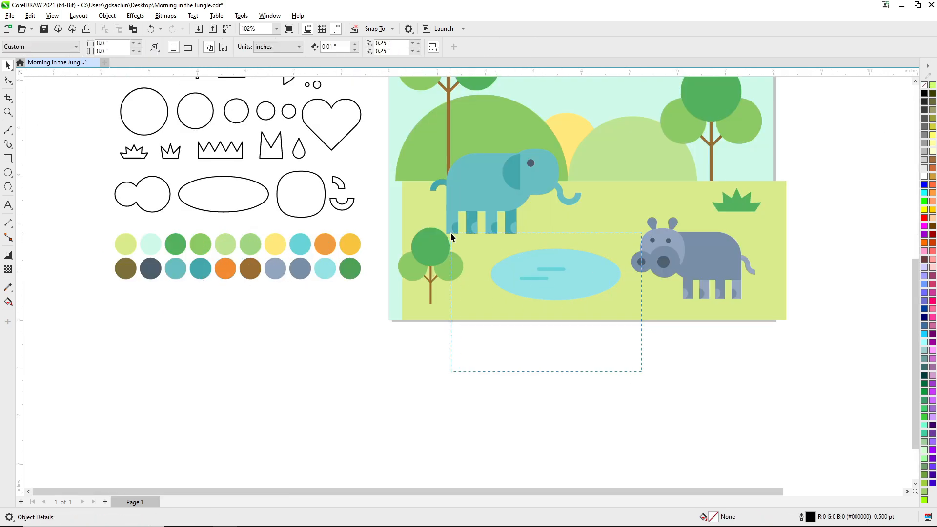
Group the pond with its ripples, move it right to the hippo's muzzle, bring the hippo to the front and save.
{"action": "left_click_drag", "start_coordinate": [451, 234], "coordinate": [451, 234]}
{"action": "key", "text": "ctrl+g"}
{"action": "left_click_drag", "start_coordinate": [567, 286], "coordinate": [596, 280]}
{"action": "left_click", "coordinate": [705, 277]}
{"action": "key", "text": "shift+Page_Up"}
{"action": "left_click", "coordinate": [696, 324]}
{"action": "left_click", "coordinate": [622, 368]}
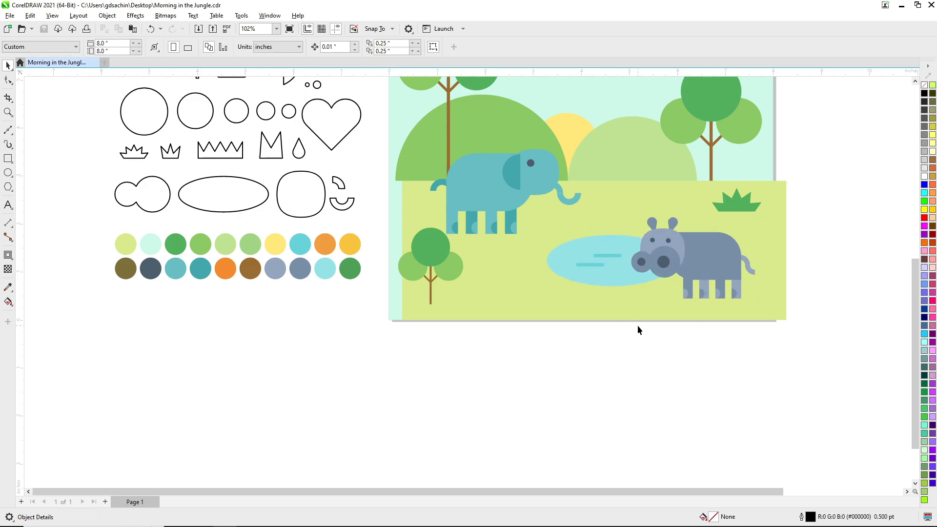
Centre the grass rectangle horizontally on the sky square and save the drawing.
{"action": "scroll", "coordinate": [625, 327], "scroll_direction": "down", "scroll_amount": 2}
{"action": "scroll", "coordinate": [660, 393], "scroll_direction": "up", "scroll_amount": 1}
{"action": "left_click", "coordinate": [533, 290]}
{"action": "left_click", "coordinate": [525, 225], "text": "shift"}
{"action": "key", "text": "c"}
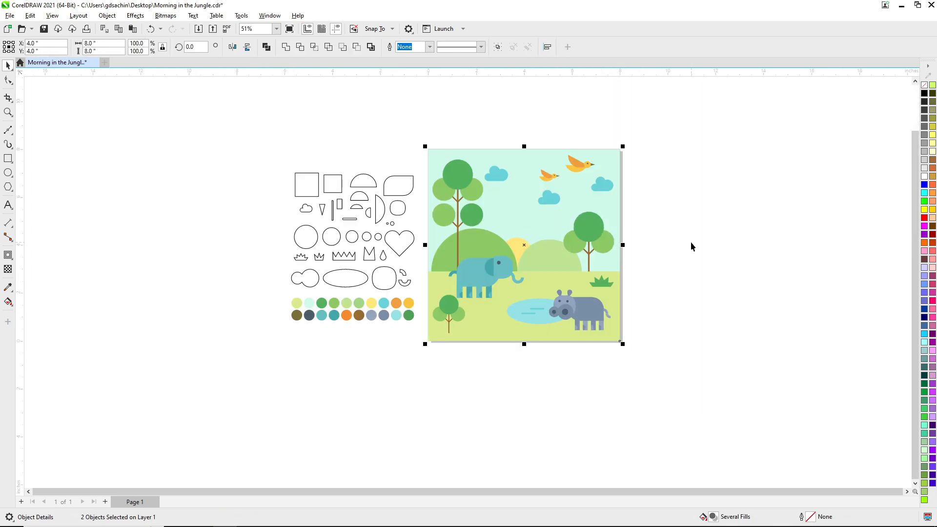
{"action": "left_click", "coordinate": [690, 242]}
{"action": "scroll", "coordinate": [659, 386], "scroll_direction": "up", "scroll_amount": 2}
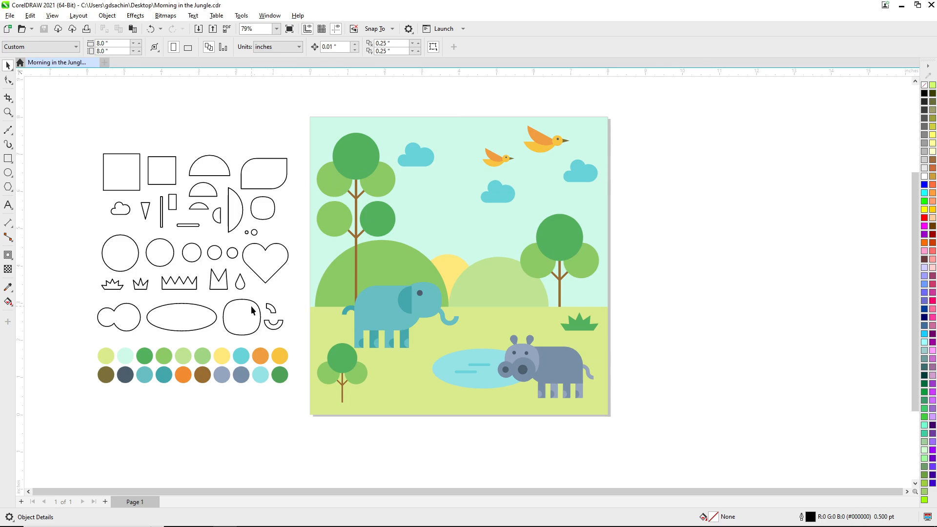
Place a small copy of the heart at the elephant's trunk tip, filled with the palette's orange and without an outline.
{"action": "left_click_drag", "start_coordinate": [265, 267], "coordinate": [453, 277]}
{"action": "right_click", "coordinate": [441, 291]}
{"action": "left_click_drag", "start_coordinate": [183, 374], "coordinate": [439, 288]}
{"action": "left_click", "coordinate": [456, 312]}
{"action": "right_click", "coordinate": [923, 84]}
{"action": "scroll", "coordinate": [446, 300], "scroll_direction": "up", "scroll_amount": 3}
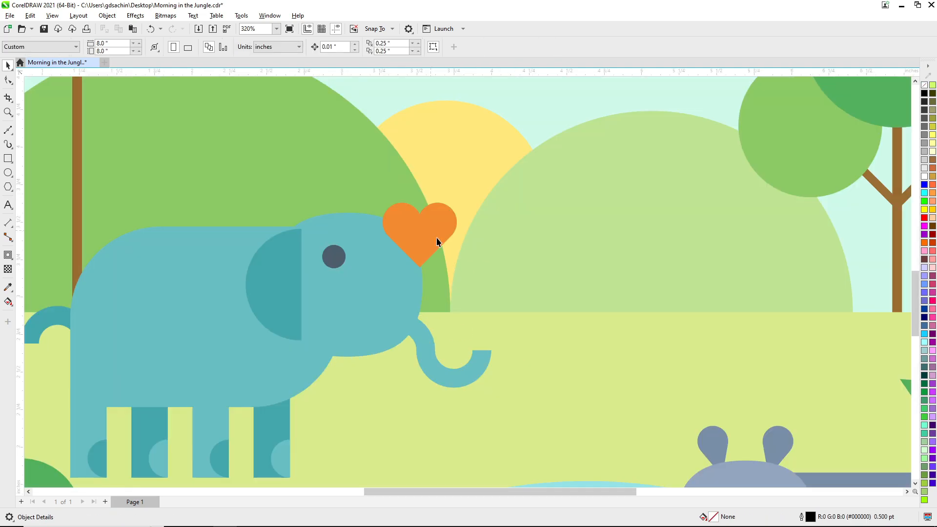
{"action": "left_click_drag", "start_coordinate": [436, 237], "coordinate": [490, 307]}
{"action": "scroll", "coordinate": [490, 309], "scroll_direction": "down", "scroll_amount": 5}
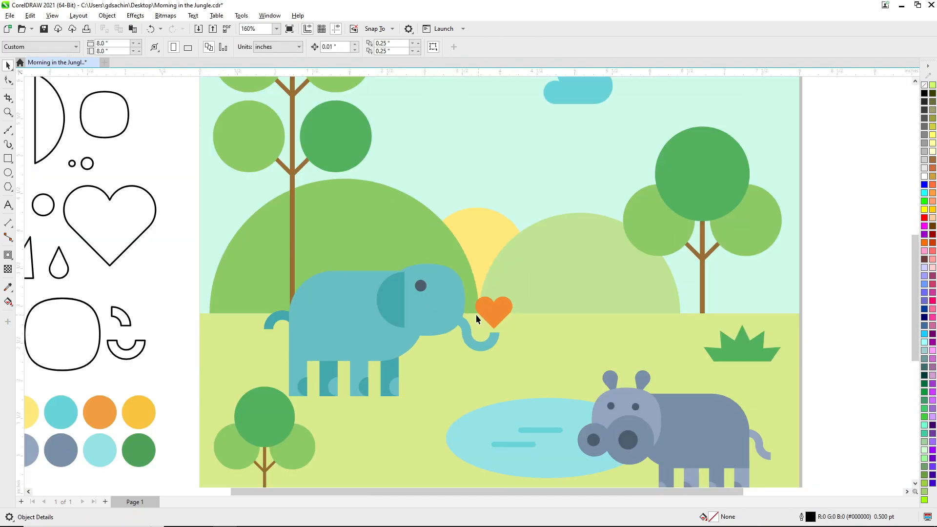
Group the elephant with the heart, enlarge the group slightly and shift it right.
{"action": "scroll", "coordinate": [468, 329], "scroll_direction": "up", "scroll_amount": 1}
{"action": "left_click", "coordinate": [443, 293]}
{"action": "key", "text": "ctrl+z"}
{"action": "left_click", "coordinate": [466, 289], "text": "shift"}
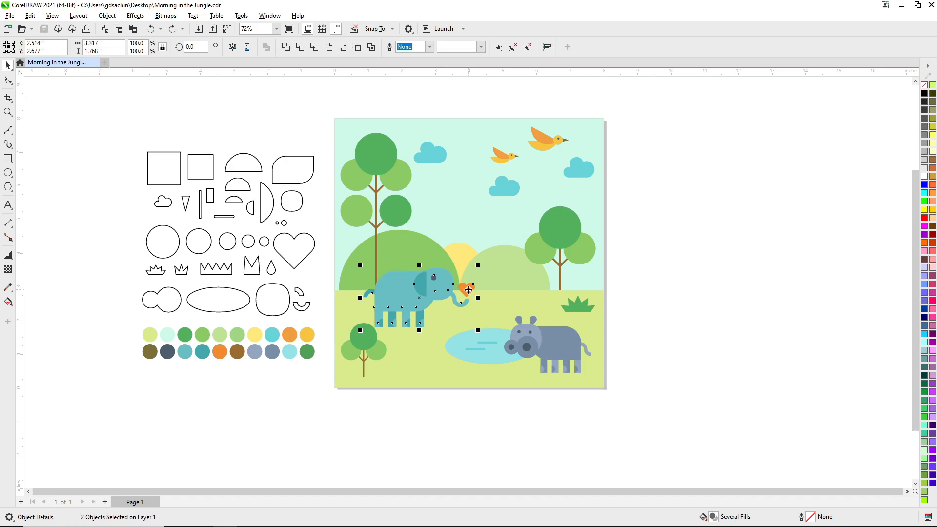
{"action": "key", "text": "ctrl+g"}
{"action": "mouse_move", "coordinate": [467, 290]}
{"action": "left_mouse_down"}
{"action": "mouse_move", "coordinate": [477, 296]}
{"action": "mouse_move", "coordinate": [503, 263]}
{"action": "mouse_move", "coordinate": [483, 294]}
{"action": "left_mouse_up"}
{"action": "left_click", "coordinate": [707, 356]}
Move the hippo slightly upward beside the pond.
{"action": "left_click", "coordinate": [568, 354]}
{"action": "left_click_drag", "start_coordinate": [567, 353], "coordinate": [566, 352]}
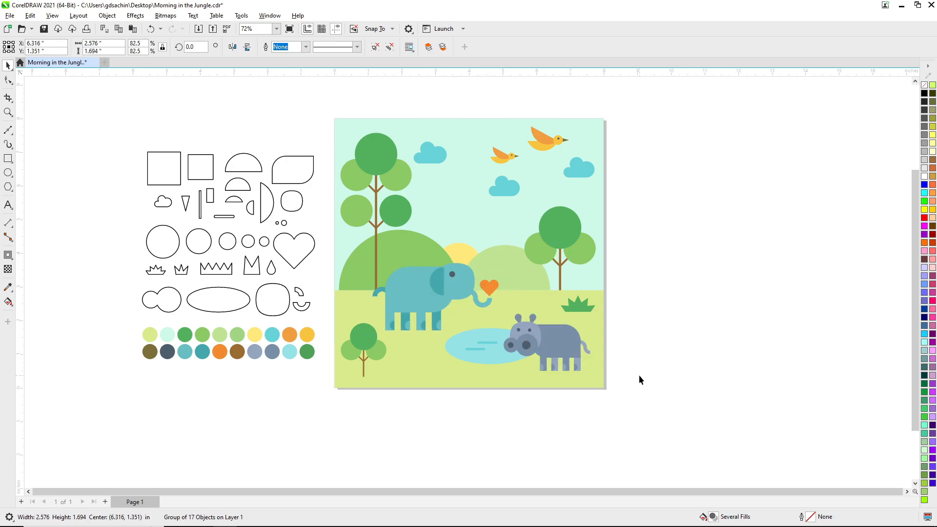
{"action": "left_click", "coordinate": [639, 376]}
Place a reduced copy of the small three-pointed grass tuft beside the front small tree, filled with dark green and without an outline.
{"action": "left_click_drag", "start_coordinate": [184, 275], "coordinate": [401, 377]}
{"action": "right_click", "coordinate": [402, 376]}
{"action": "left_click", "coordinate": [361, 405]}
{"action": "left_click_drag", "start_coordinate": [373, 341], "coordinate": [395, 371]}
{"action": "left_click", "coordinate": [427, 406]}
{"action": "left_click", "coordinate": [399, 374]}
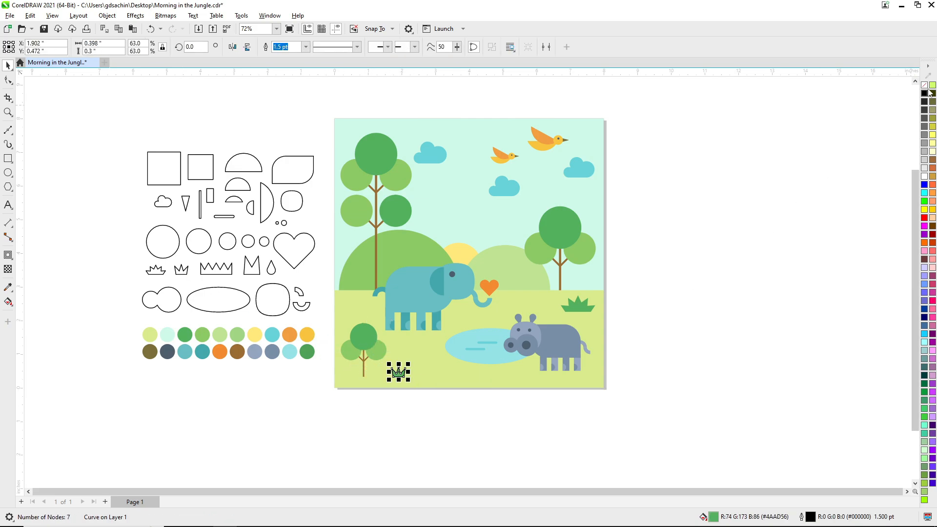
{"action": "right_click", "coordinate": [925, 85]}
Place a reduced copy of the wider grass tuft behind the elephant, fill it with light green, remove its outline and save.
{"action": "left_click", "coordinate": [333, 337]}
{"action": "left_click_drag", "start_coordinate": [157, 274], "coordinate": [351, 302]}
{"action": "right_click", "coordinate": [352, 302]}
{"action": "left_click", "coordinate": [328, 286]}
{"action": "left_click_drag", "start_coordinate": [370, 264], "coordinate": [349, 302]}
{"action": "left_click", "coordinate": [383, 333]}
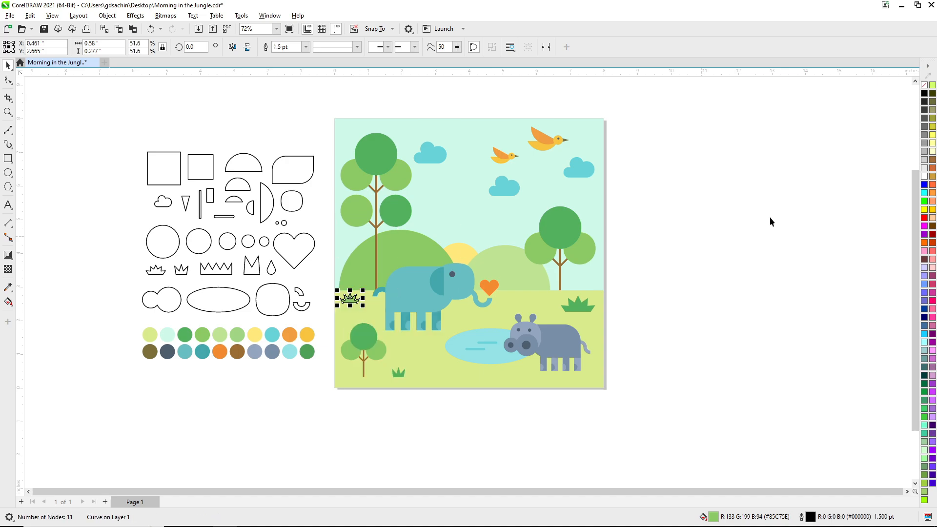
{"action": "left_click", "coordinate": [771, 216]}
Select all objects of the jungle scene, group them and inspect the finished illustration close up.
{"action": "left_click_drag", "start_coordinate": [624, 355], "coordinate": [672, 398]}
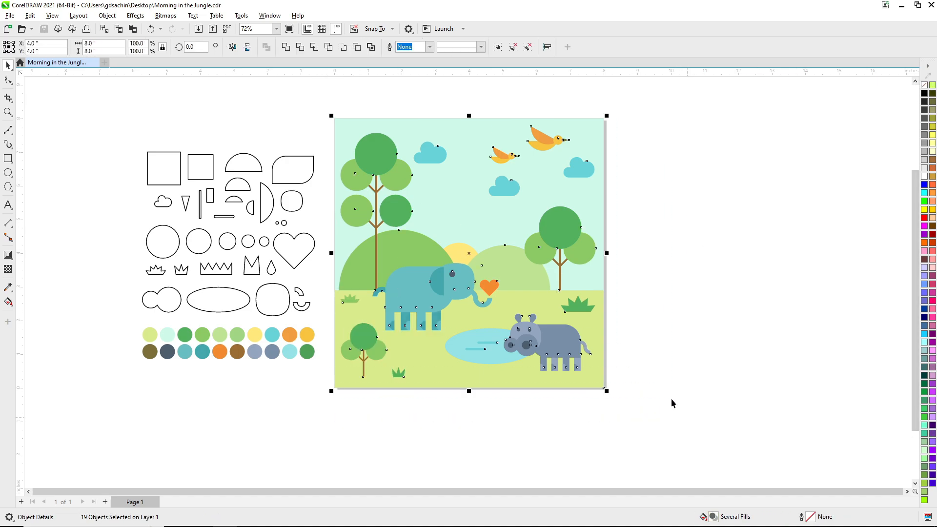
{"action": "key", "text": "ctrl+g"}
{"action": "left_click", "coordinate": [672, 398]}
{"action": "scroll", "coordinate": [553, 265], "scroll_direction": "down", "scroll_amount": 1}
{"action": "key", "text": "F2"}
{"action": "left_click_drag", "start_coordinate": [591, 335], "coordinate": [588, 332]}
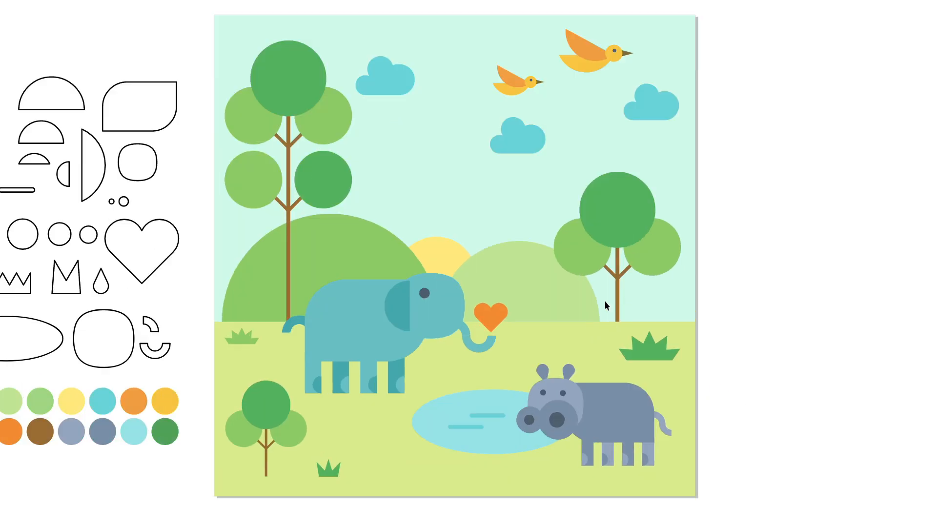